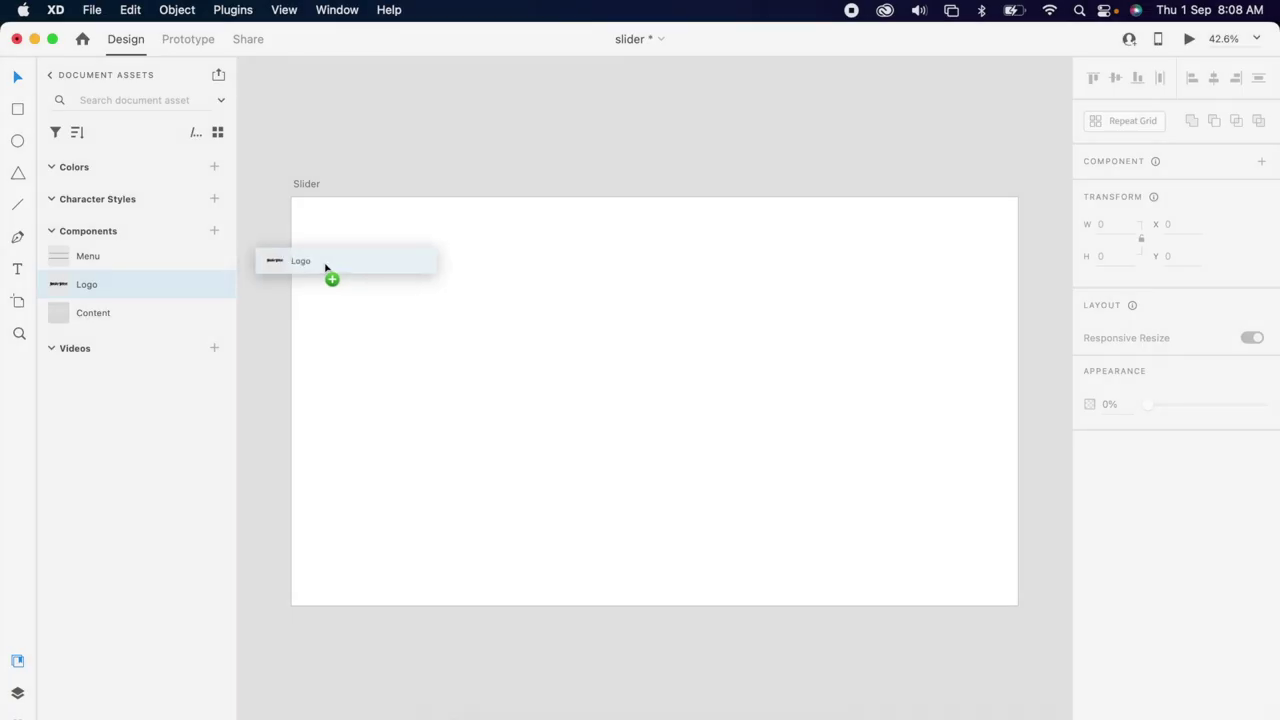
# Step: Place the Logo and Menu components from the document assets on the Slider artboard
pyautogui.moveTo(329, 277); pyautogui.dragTo(350, 258)
pyautogui.moveTo(118, 263); pyautogui.dragTo(817, 266)
pyautogui.click(787, 383)
pyautogui.click(849, 424)
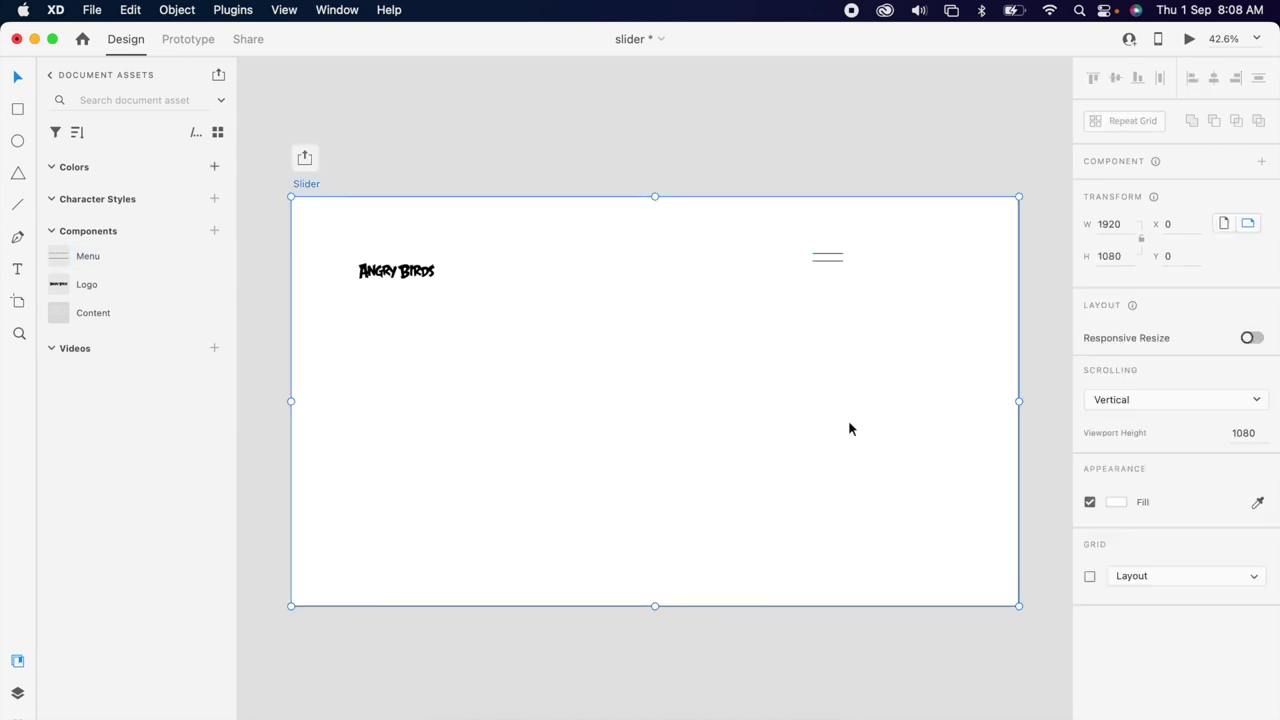
# Step: Using the artboard's layout grid, place the logo at the first column and the menu at the last, vertically centred at Y 60, then hide the grid
pyautogui.click(1090, 577)
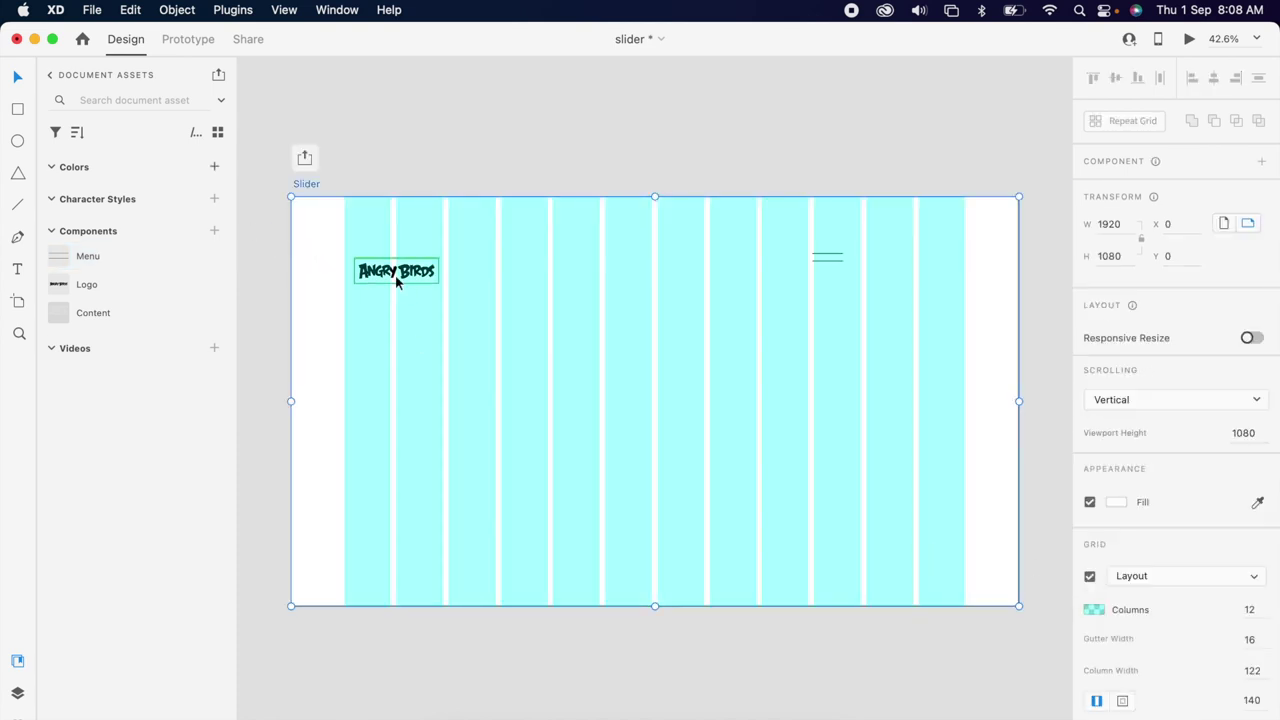
pyautogui.moveTo(396, 279); pyautogui.dragTo(386, 241)
pyautogui.moveTo(833, 255); pyautogui.dragTo(366, 248)
pyautogui.click(819, 254)
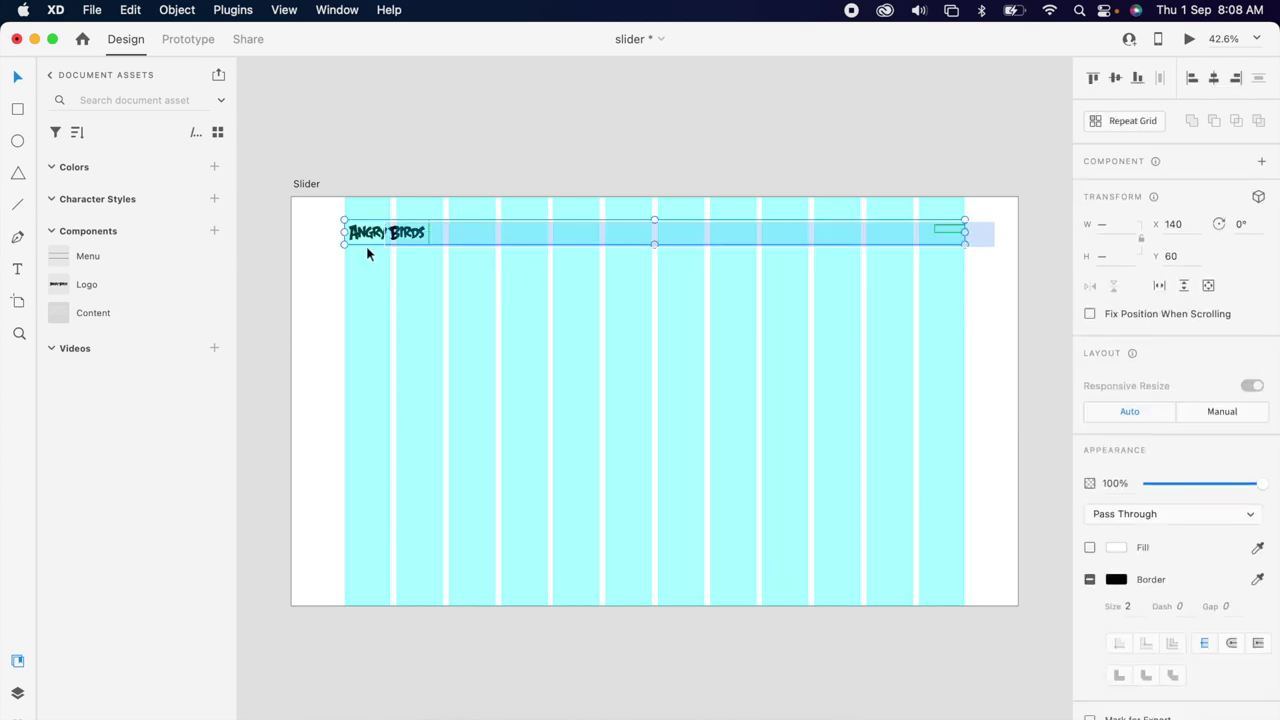
pyautogui.click(1120, 81)
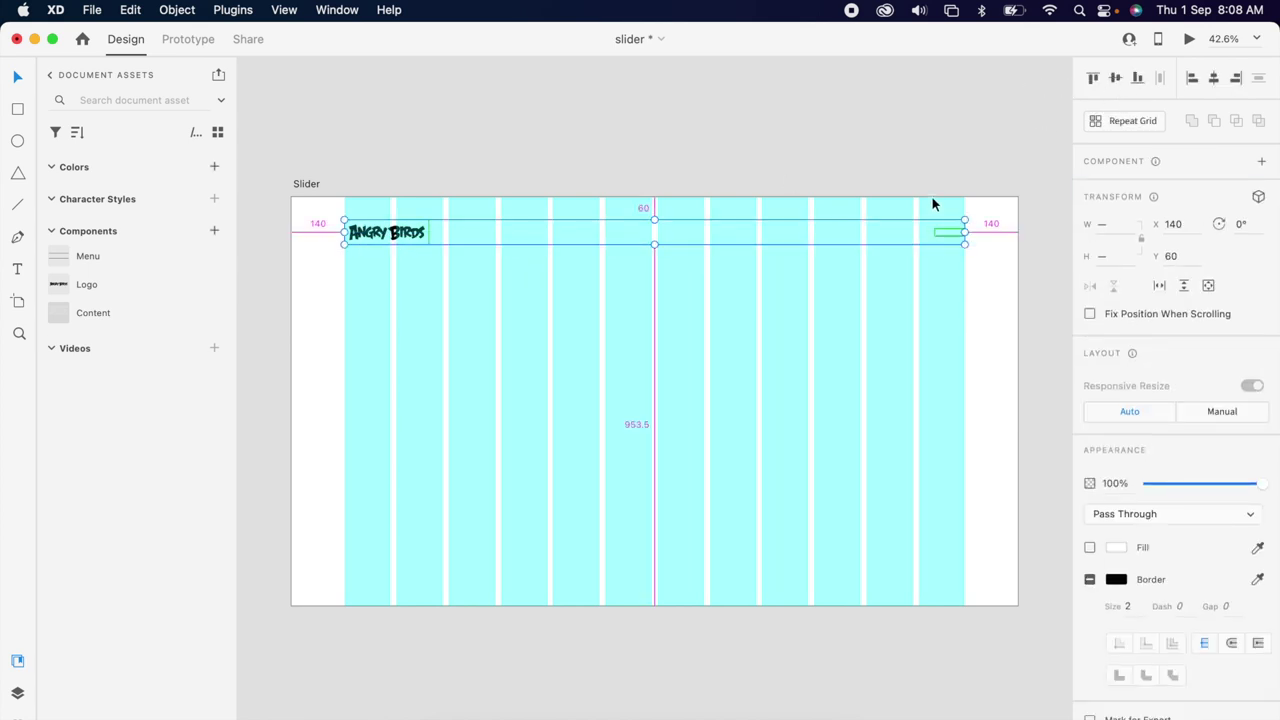
pyautogui.click(779, 346)
pyautogui.press('super+shift+apostrophe')
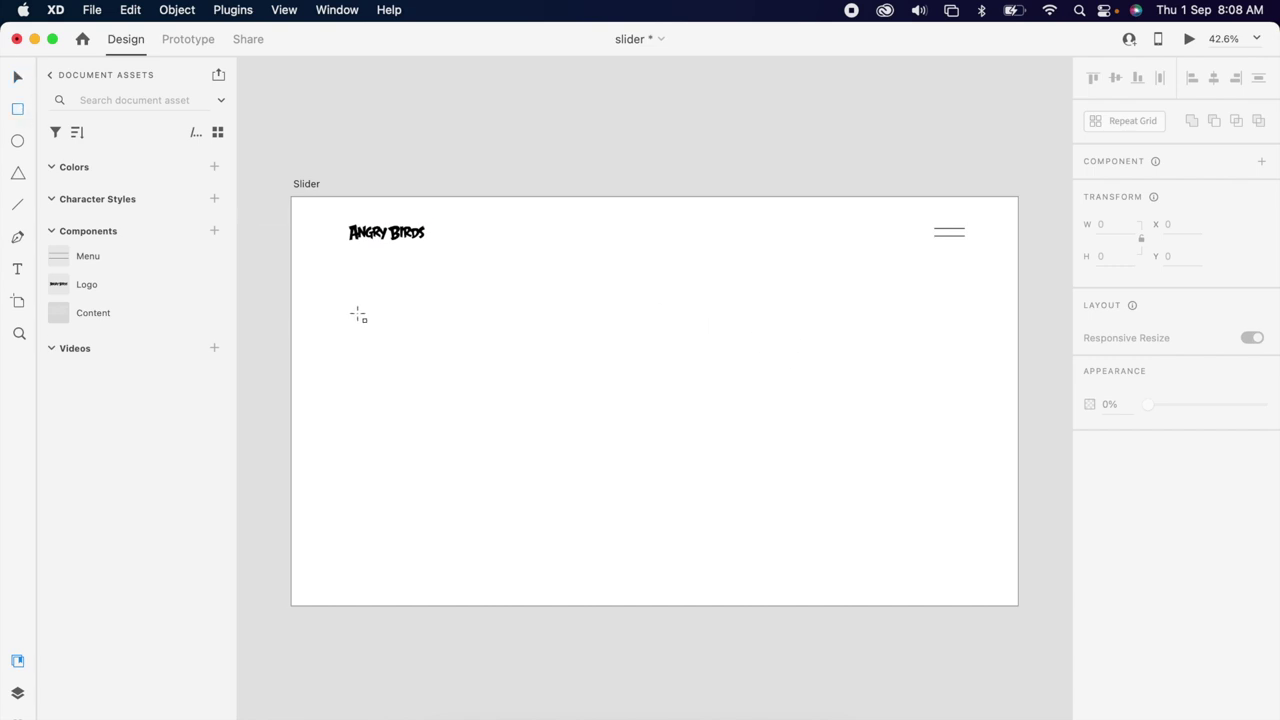
# Step: Draw a borderless square about 866 × 866 below the header, positioned at about X 766, Y 200
pyautogui.moveTo(358, 273); pyautogui.dragTo(737, 601)
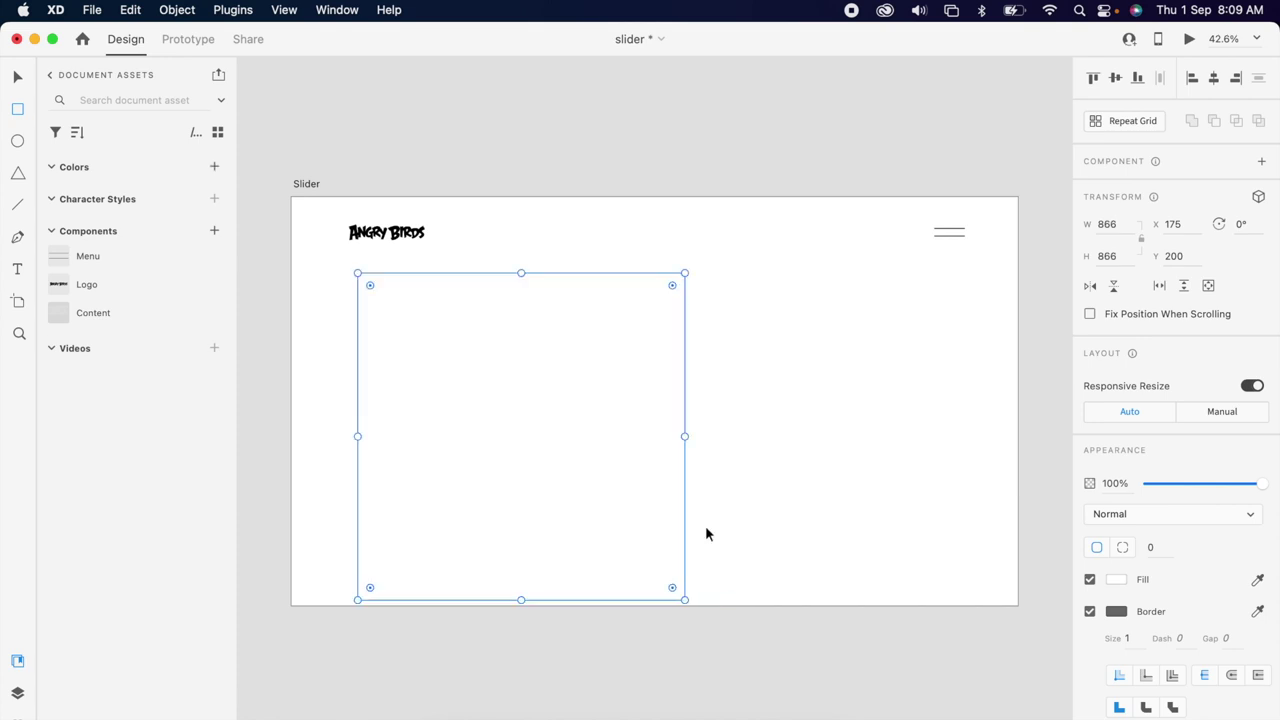
pyautogui.moveTo(536, 509); pyautogui.dragTo(760, 512)
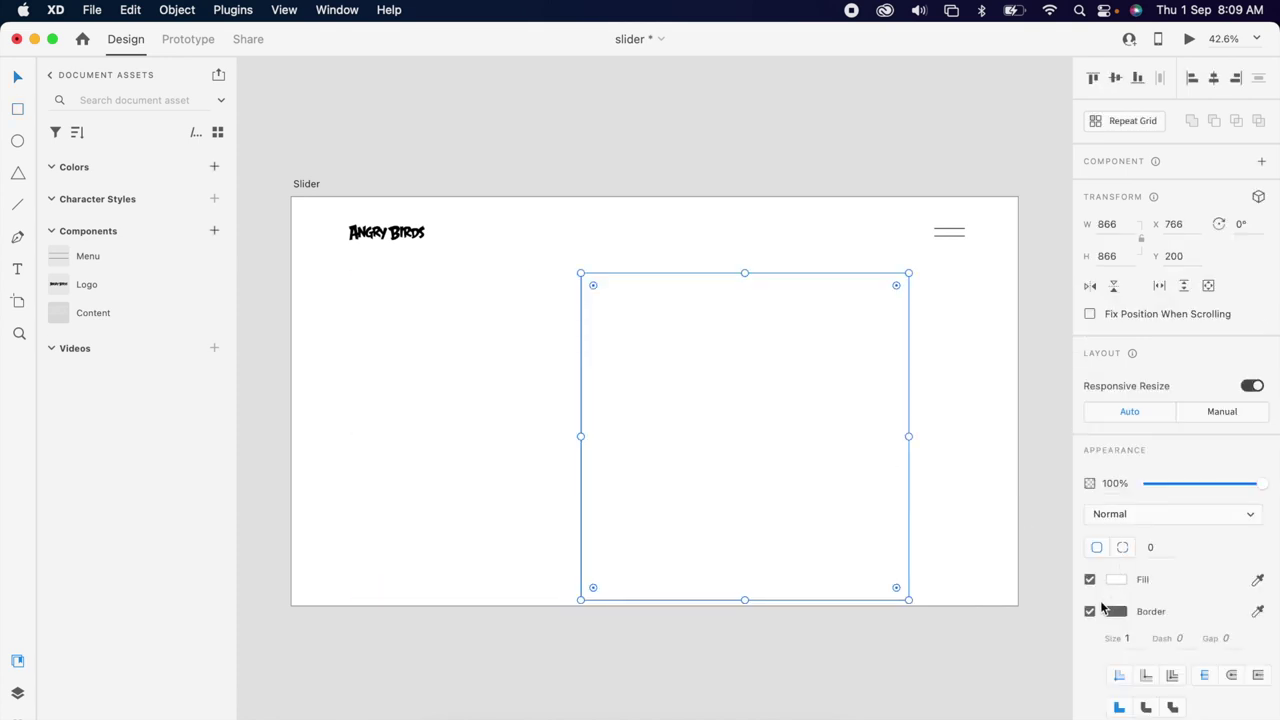
pyautogui.click(1090, 611)
# Step: Switch to the Finder img folder and fill the square with 01 red.png
pyautogui.press('super+Tab')
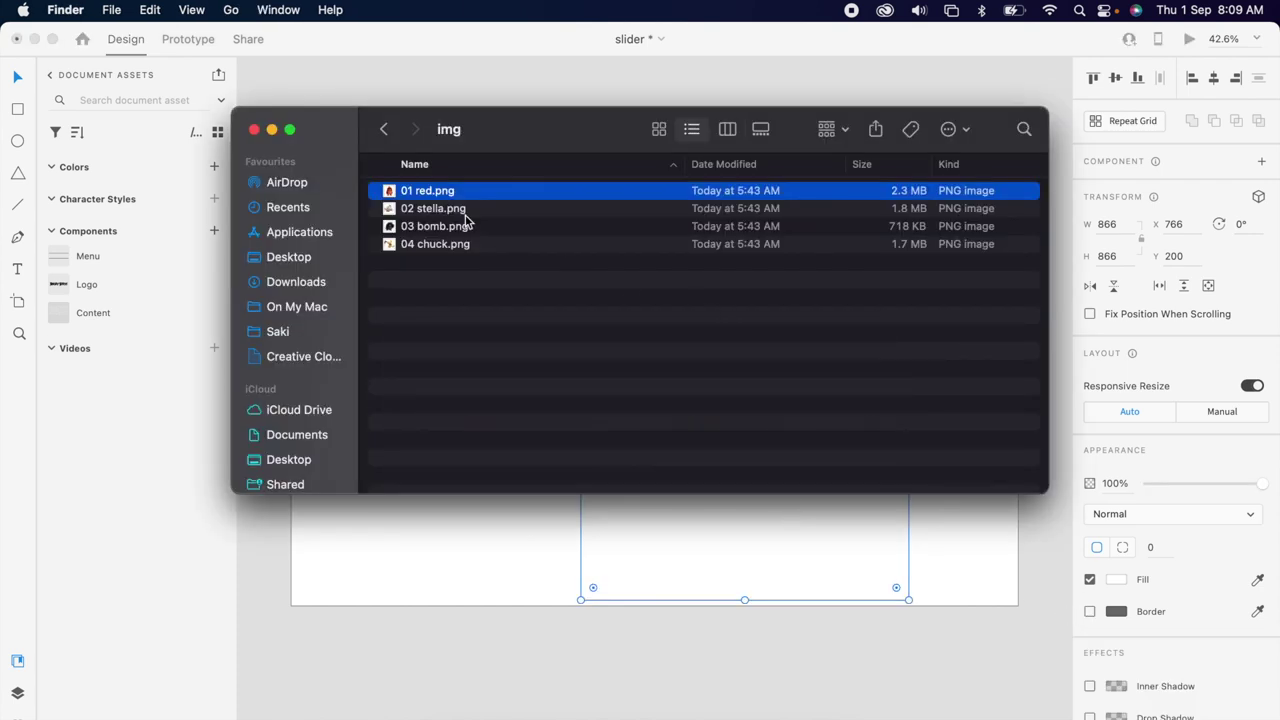
pyautogui.press('super+Tab')
pyautogui.moveTo(463, 197); pyautogui.dragTo(649, 341)
pyautogui.press('super+Tab')
pyautogui.click(516, 361)
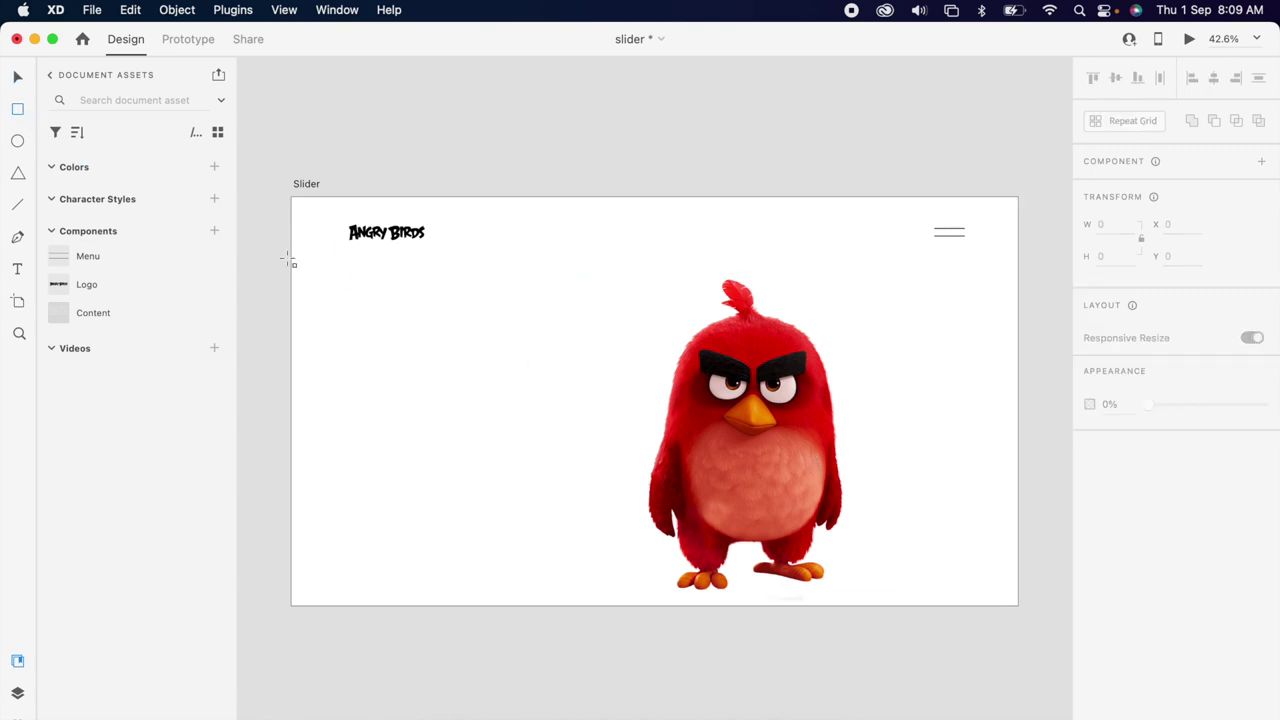
# Step: Draw a borderless rectangle about 1934 × 929 behind the bird and fill it with dark red sampled from the bird
pyautogui.moveTo(288, 257); pyautogui.dragTo(1014, 600)
pyautogui.press('super+shift+bracketleft')
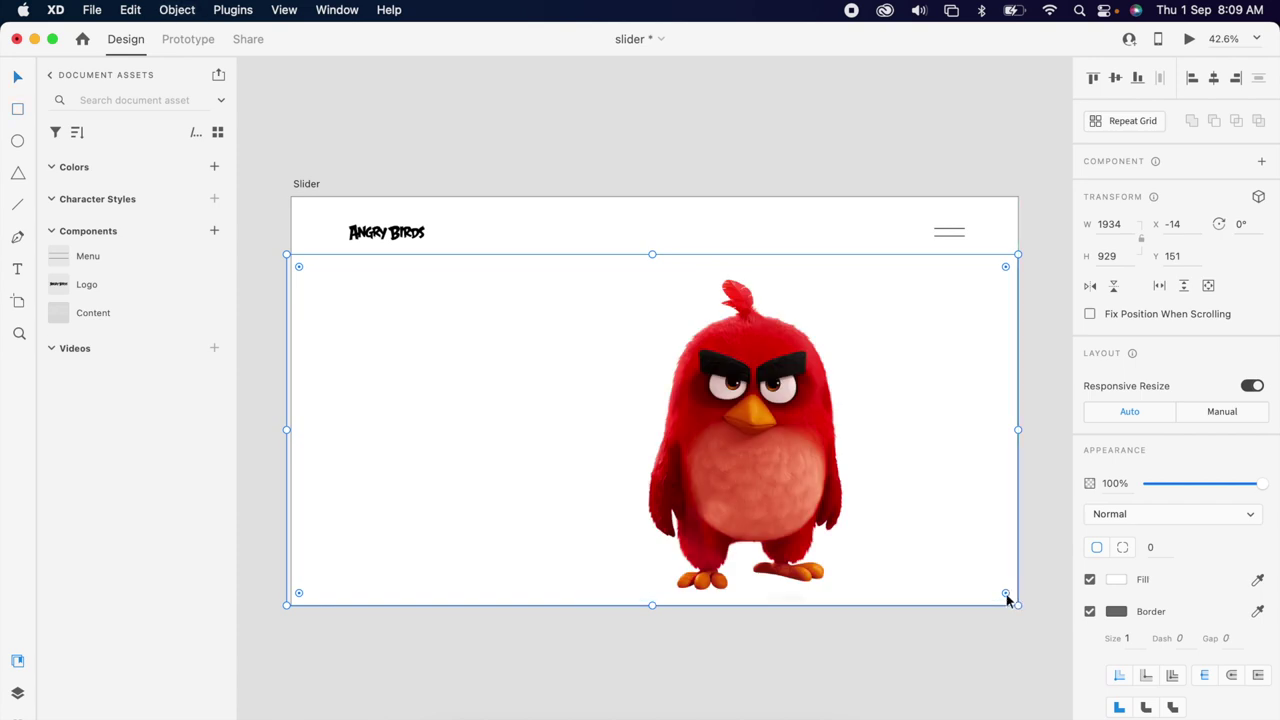
pyautogui.click(1091, 611)
pyautogui.click(1259, 581)
pyautogui.click(775, 424)
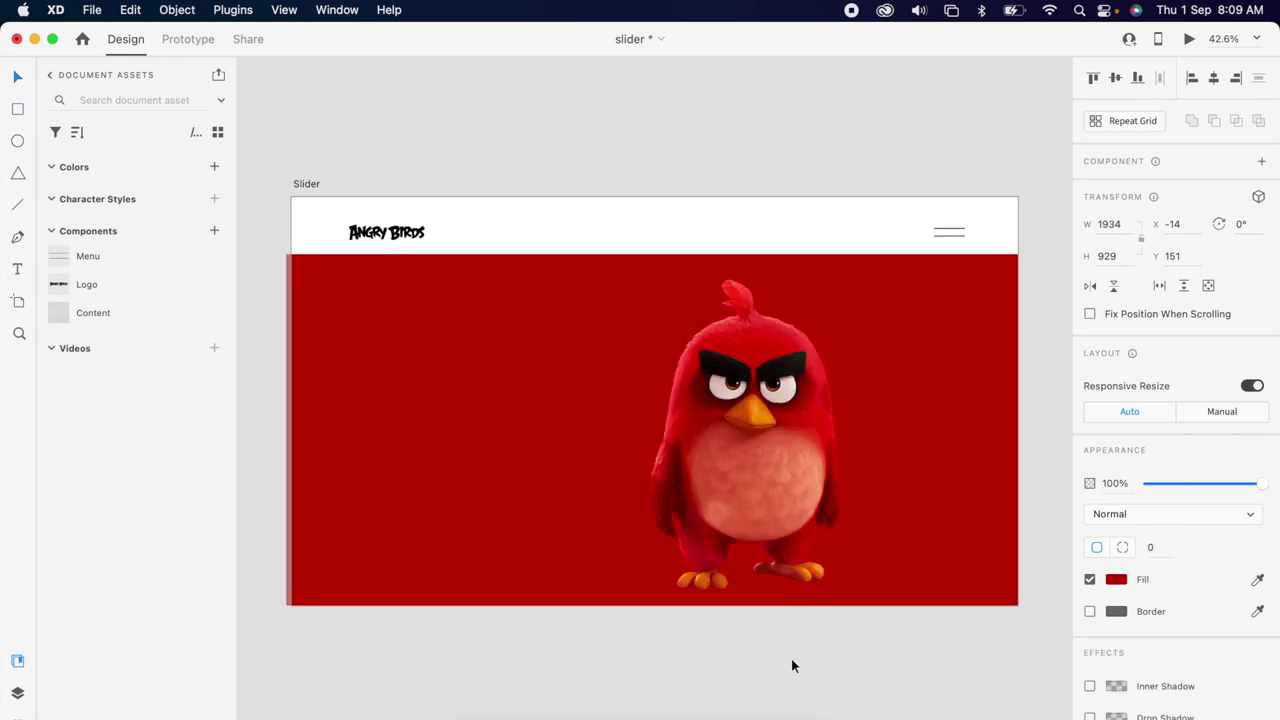
pyautogui.click(791, 665)
# Step: Lower the red rectangle's top edge to a height of about 740 and move the bird image up to about Y 151
pyautogui.click(568, 273)
pyautogui.moveTo(652, 258); pyautogui.dragTo(651, 326)
pyautogui.click(746, 434)
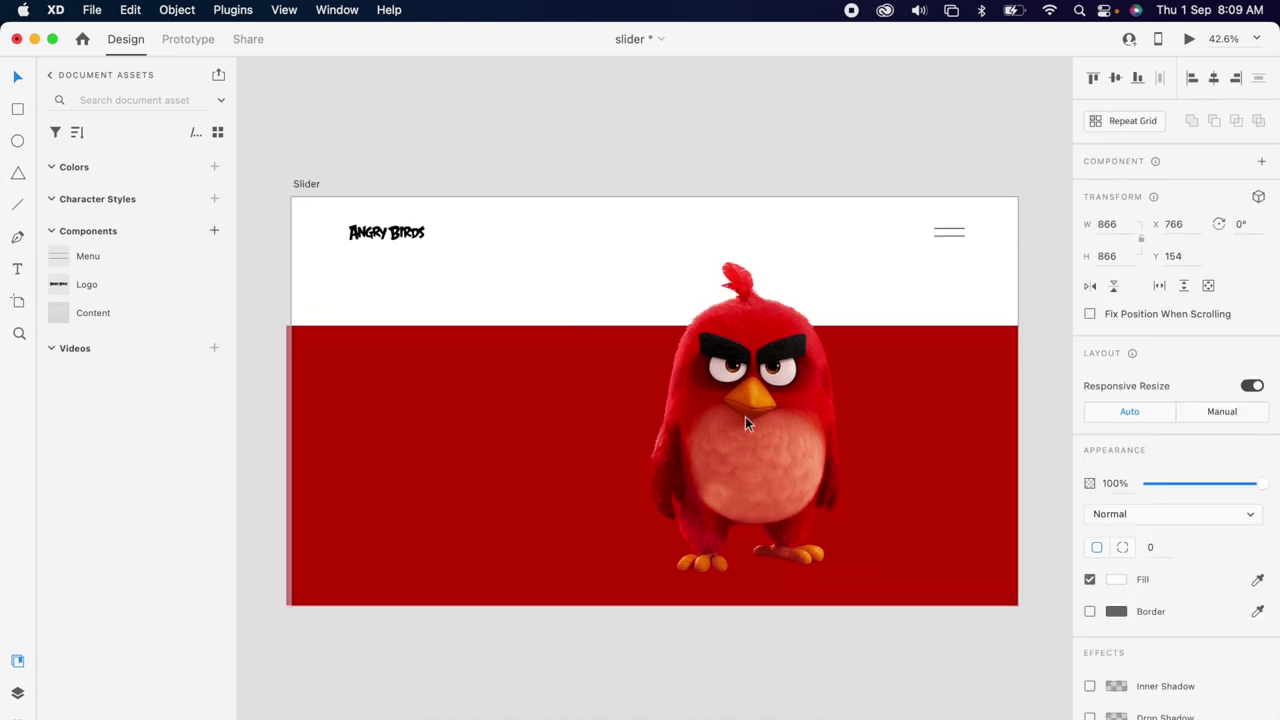
pyautogui.click(723, 140)
# Step: Add the text "red" on the red panel and enlarge it to about size 361, overlapping the bird's edge
pyautogui.press('t')
pyautogui.click(471, 450)
pyautogui.press('Escape')
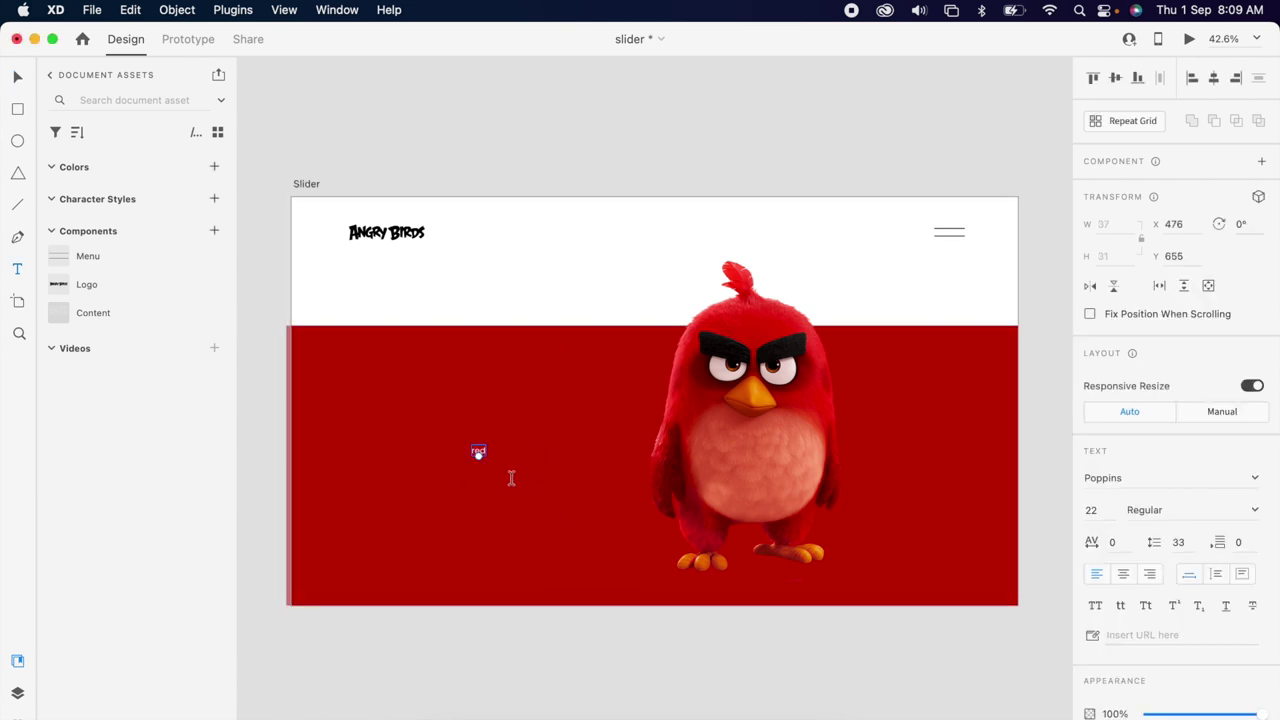
pyautogui.moveTo(478, 451); pyautogui.dragTo(587, 494)
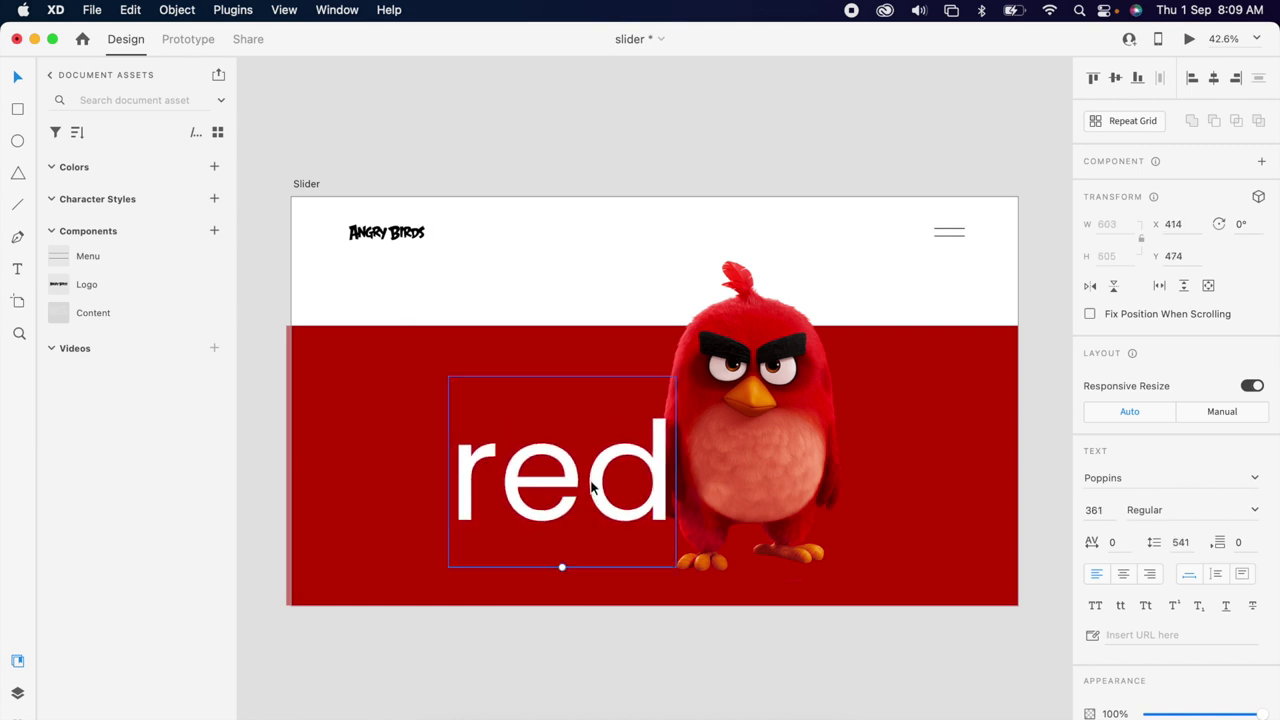
# Step: Turn the "red" text into an outline by removing its fill and enabling its white border
pyautogui.doubleClick(592, 508)
pyautogui.moveTo(590, 505); pyautogui.dragTo(851, 517)
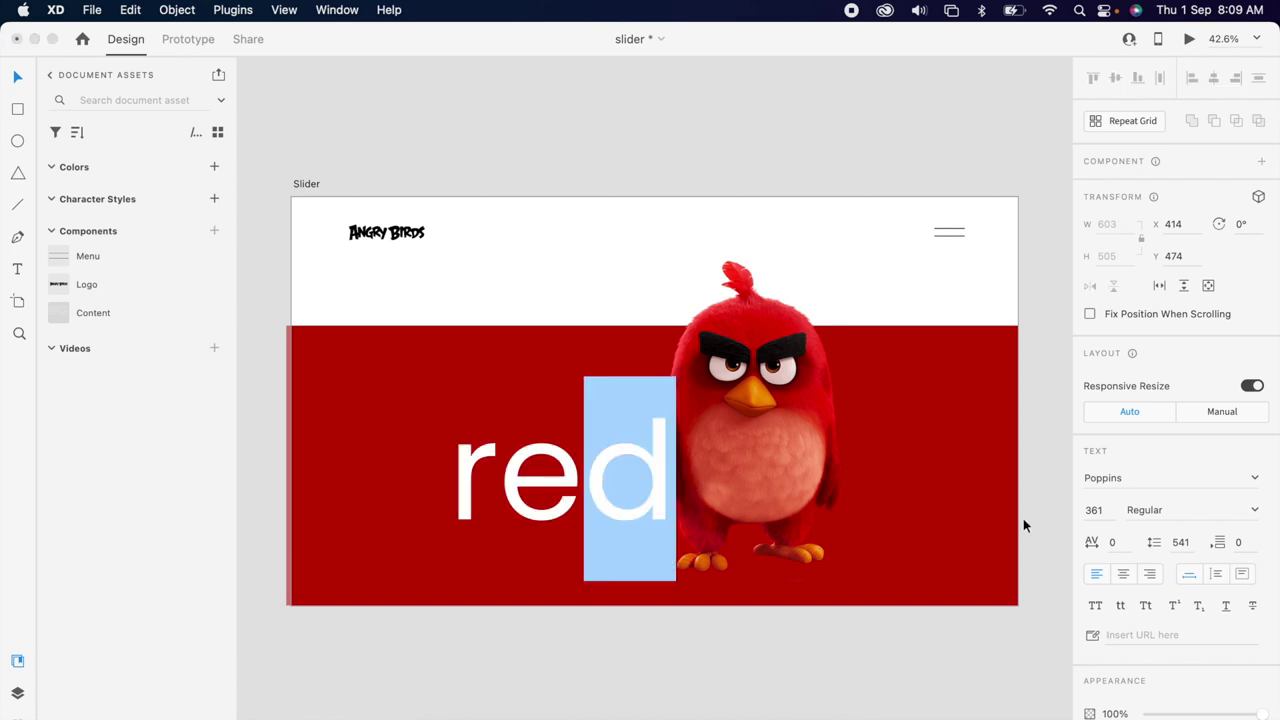
pyautogui.scroll(-5, 1233, 595)
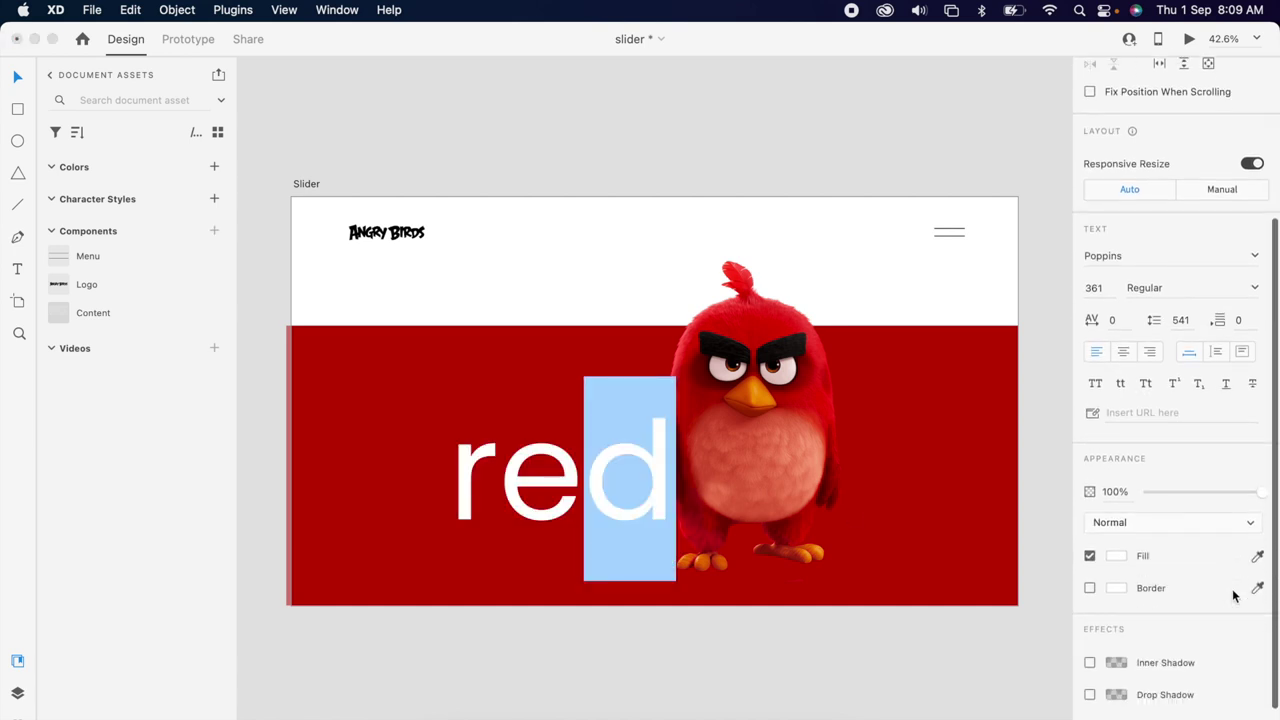
pyautogui.click(1089, 557)
pyautogui.click(1089, 588)
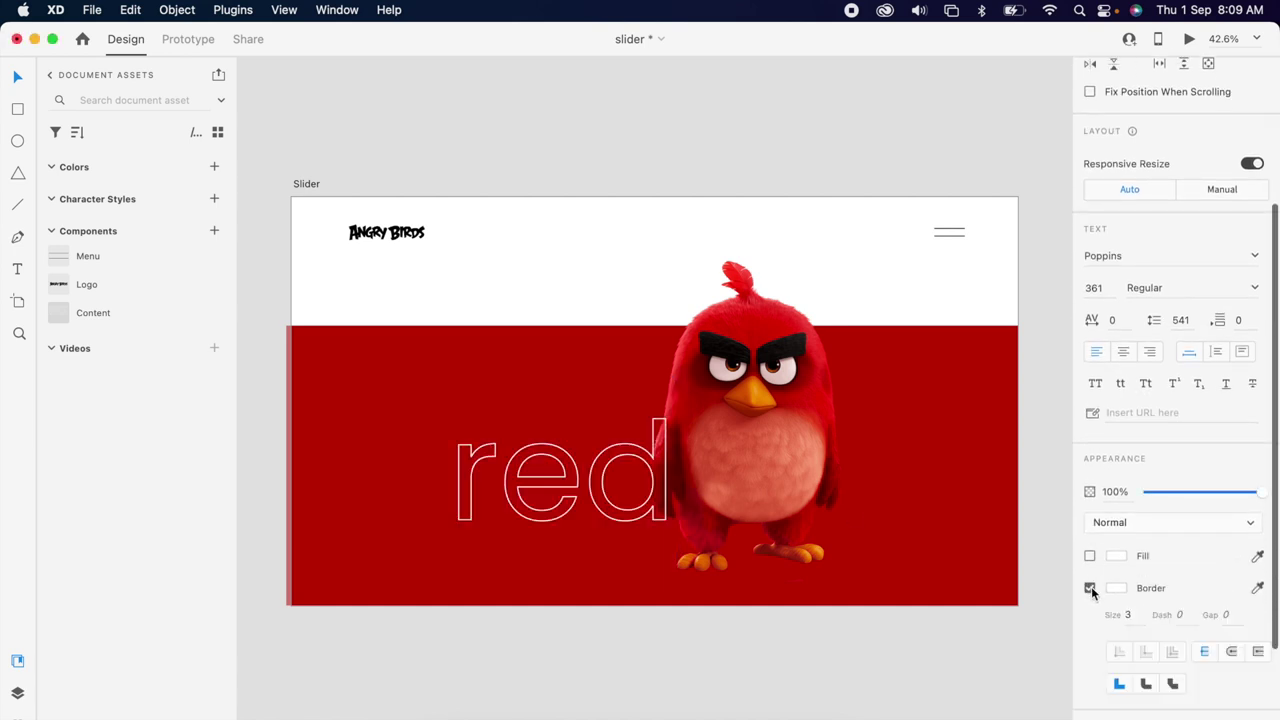
pyautogui.click(767, 640)
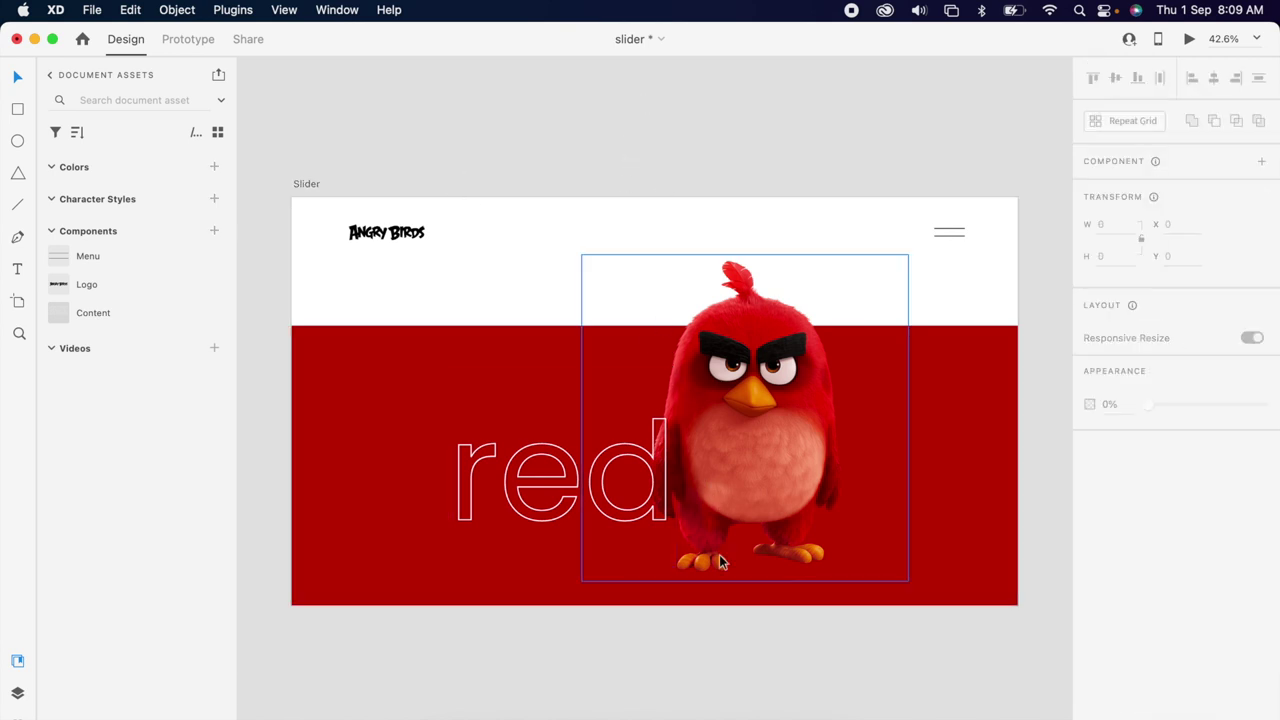
# Step: Group the red panel, the bird image and the "red" text
pyautogui.moveTo(519, 667)
pyautogui.mouseDown()
pyautogui.moveTo(858, 599)
pyautogui.moveTo(880, 442)
pyautogui.mouseUp()
pyautogui.rightClick(788, 427)
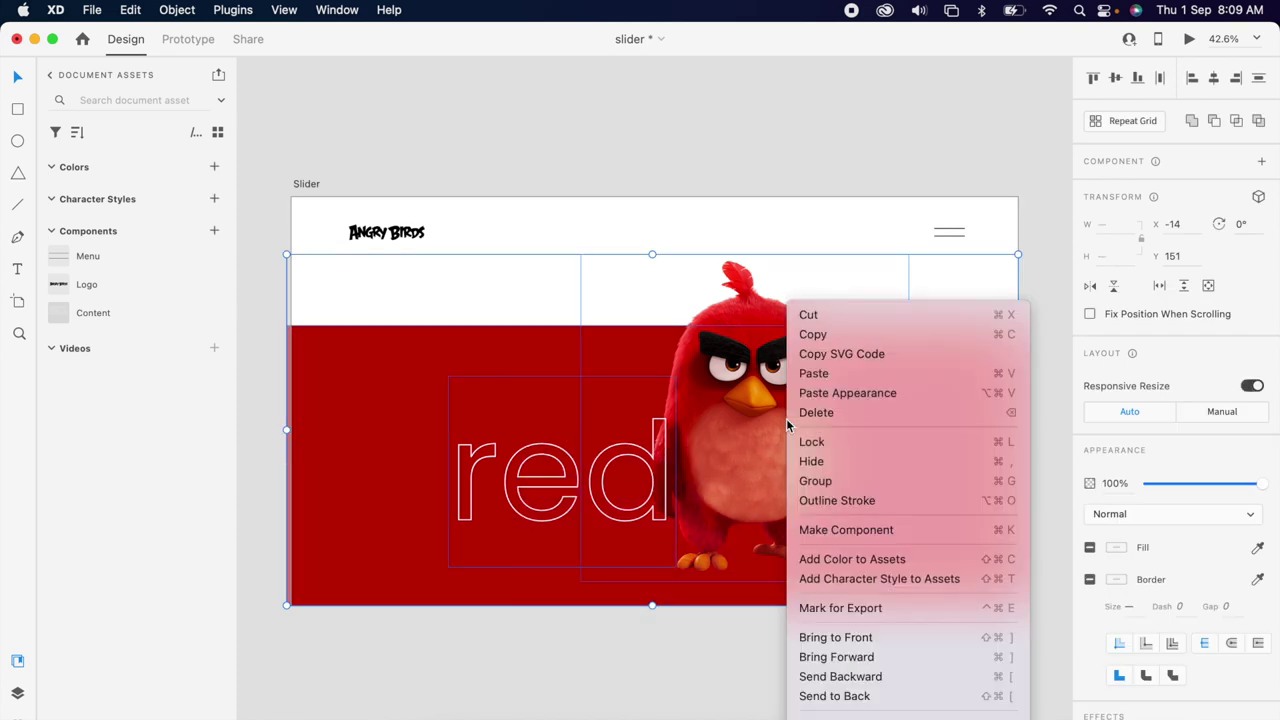
pyautogui.click(836, 482)
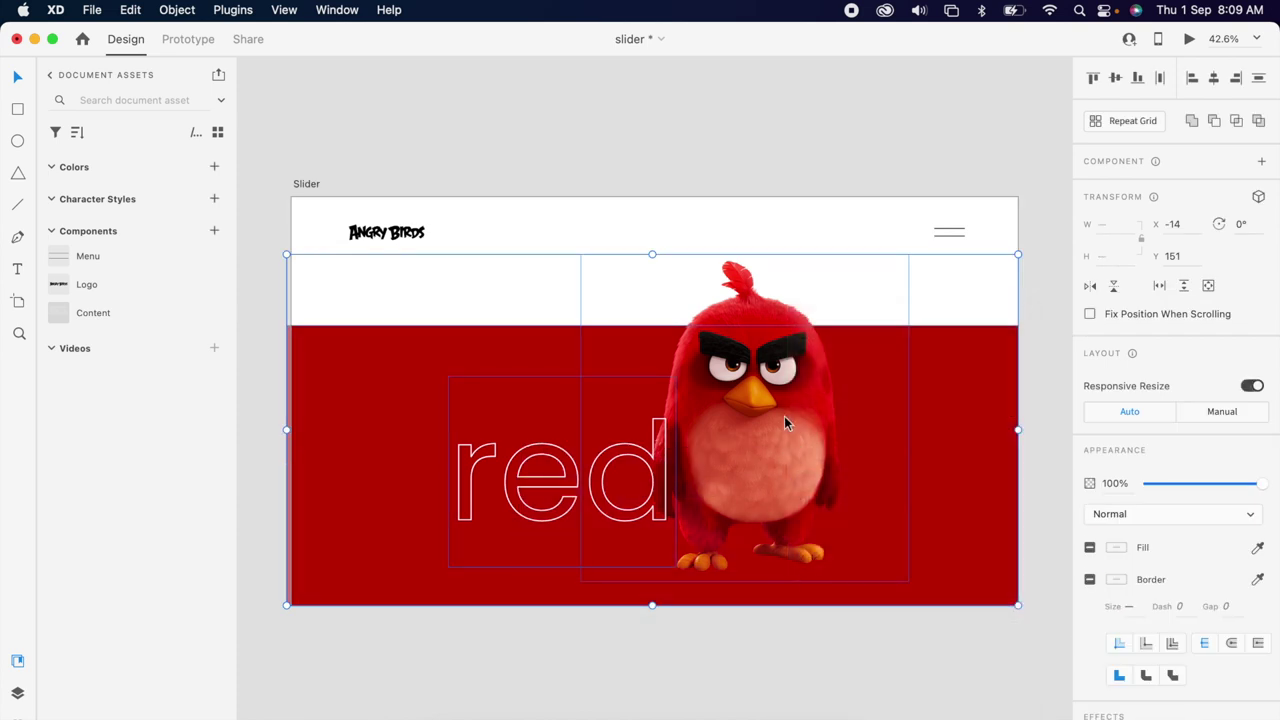
# Step: Turn the slide group into a horizontal repeat grid of four slides, about 7836 wide
pyautogui.scroll(-5, 784, 416)
pyautogui.hscroll(3, 840, 400)
pyautogui.scroll(-3, 895, 375)
pyautogui.hscroll(1, 1000, 300)
pyautogui.click(1127, 122)
pyautogui.scroll(-3, 897, 391)
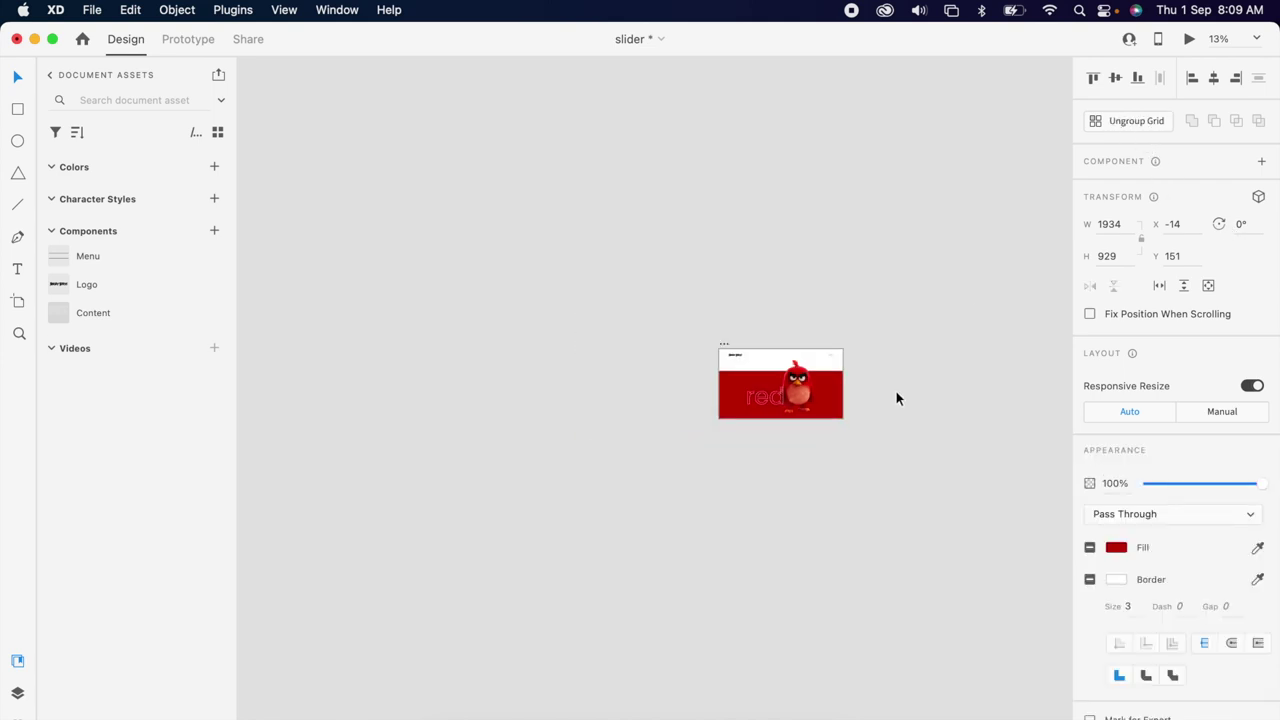
pyautogui.hscroll(3, 800, 396)
pyautogui.moveTo(691, 400); pyautogui.dragTo(967, 425)
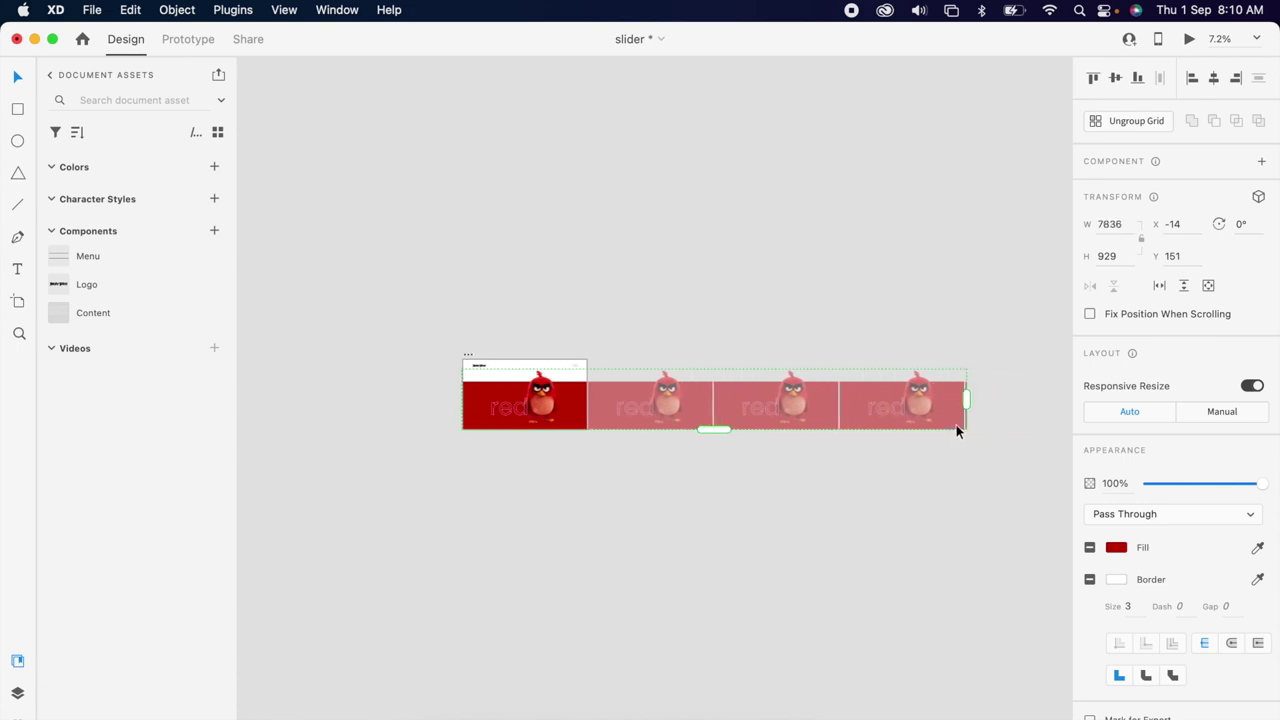
# Step: Switch to the Finder img folder and populate the repeat grid's image squares with 01 red.png through 04 chuck.png
pyautogui.press('super+Tab')
pyautogui.click(409, 244)
pyautogui.keyDown('shift'); pyautogui.click(431, 197); pyautogui.keyUp('shift')
pyautogui.moveTo(431, 197); pyautogui.dragTo(540, 422)
pyautogui.press('super+Tab')
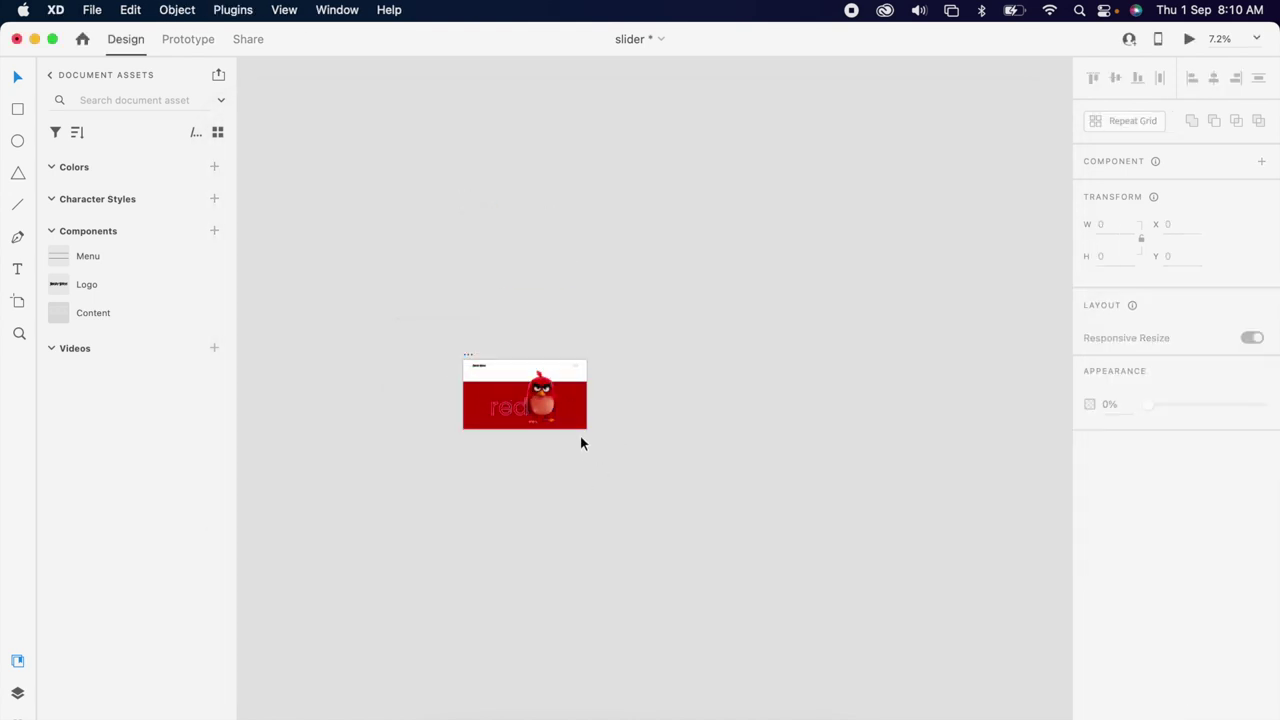
# Step: Ungroup the repeat grid into separate slides
pyautogui.click(514, 411)
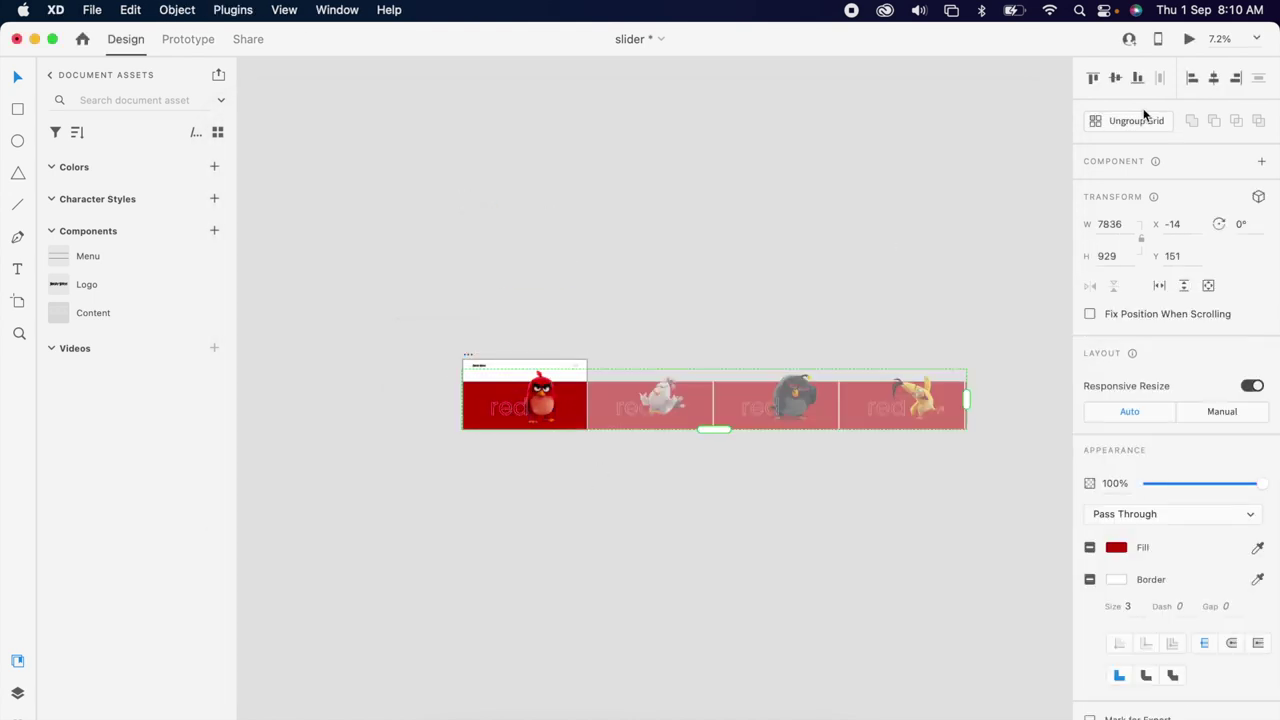
pyautogui.click(1125, 121)
pyautogui.click(648, 354)
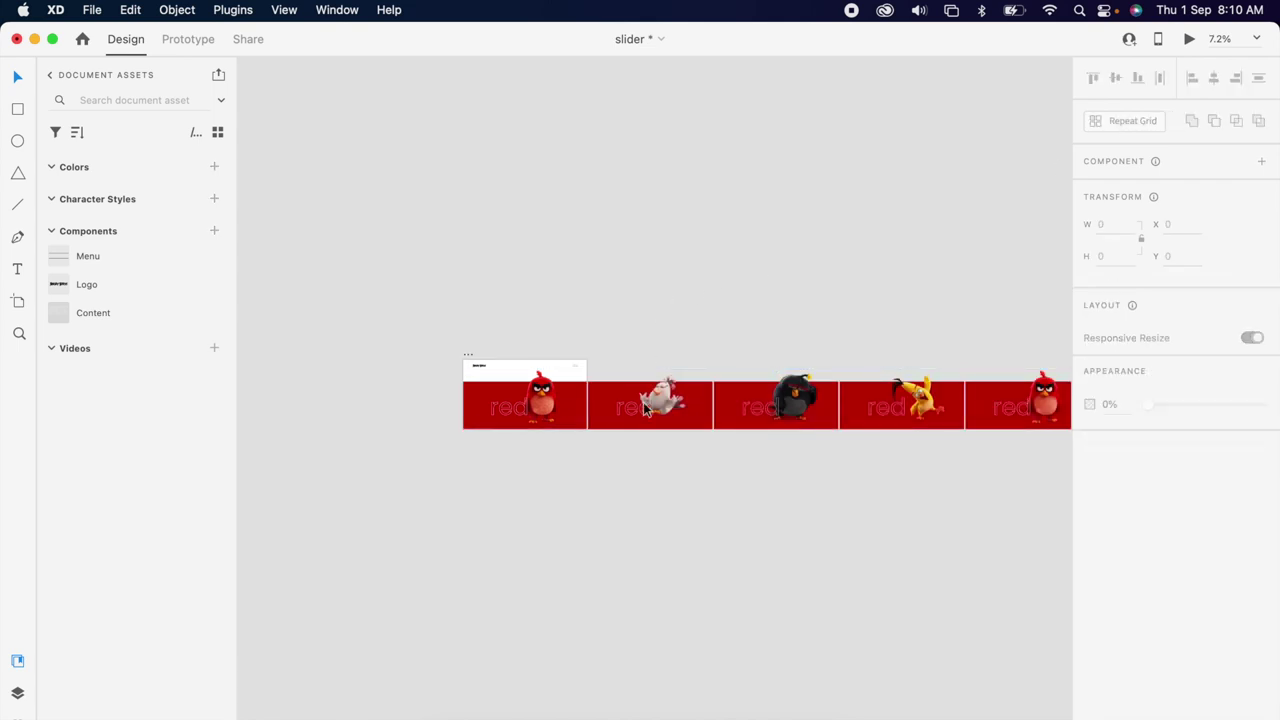
# Step: Fill the second slide's background panel with pink sampled from the white bird
pyautogui.scroll(5, 660, 428)
pyautogui.scroll(3, 660, 428)
pyautogui.click(753, 425)
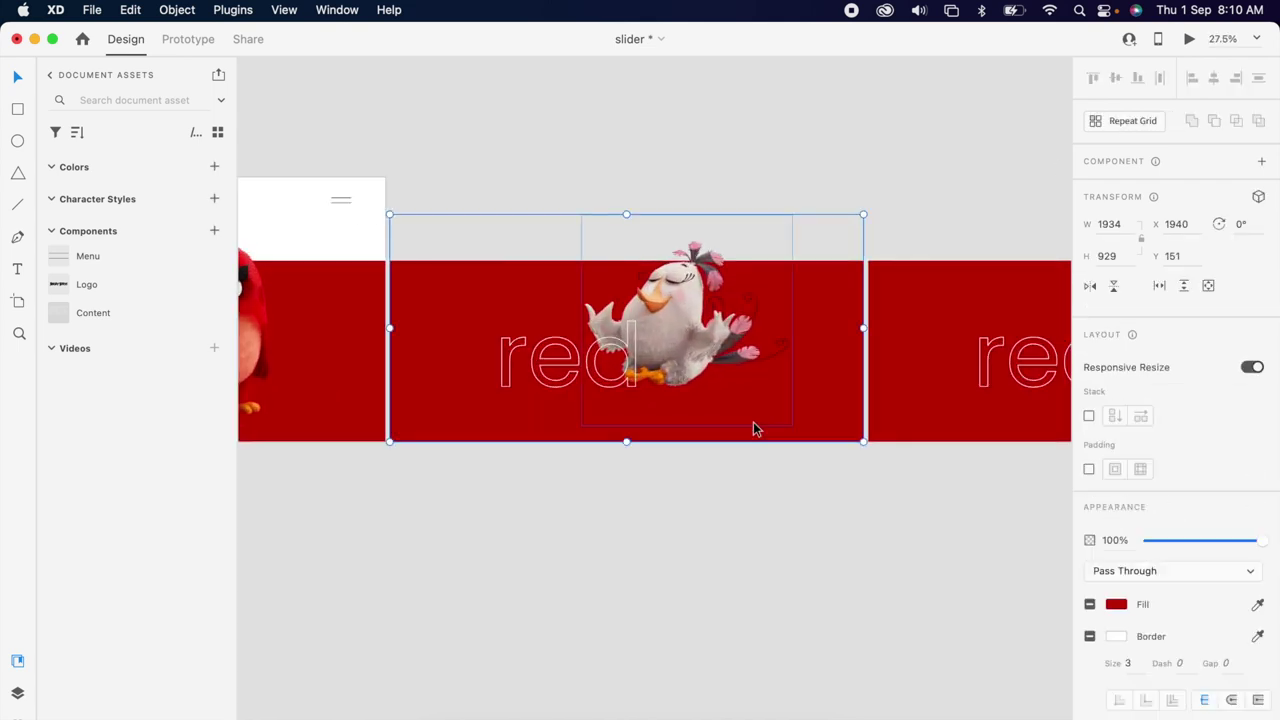
pyautogui.click(1258, 561)
pyautogui.click(684, 299)
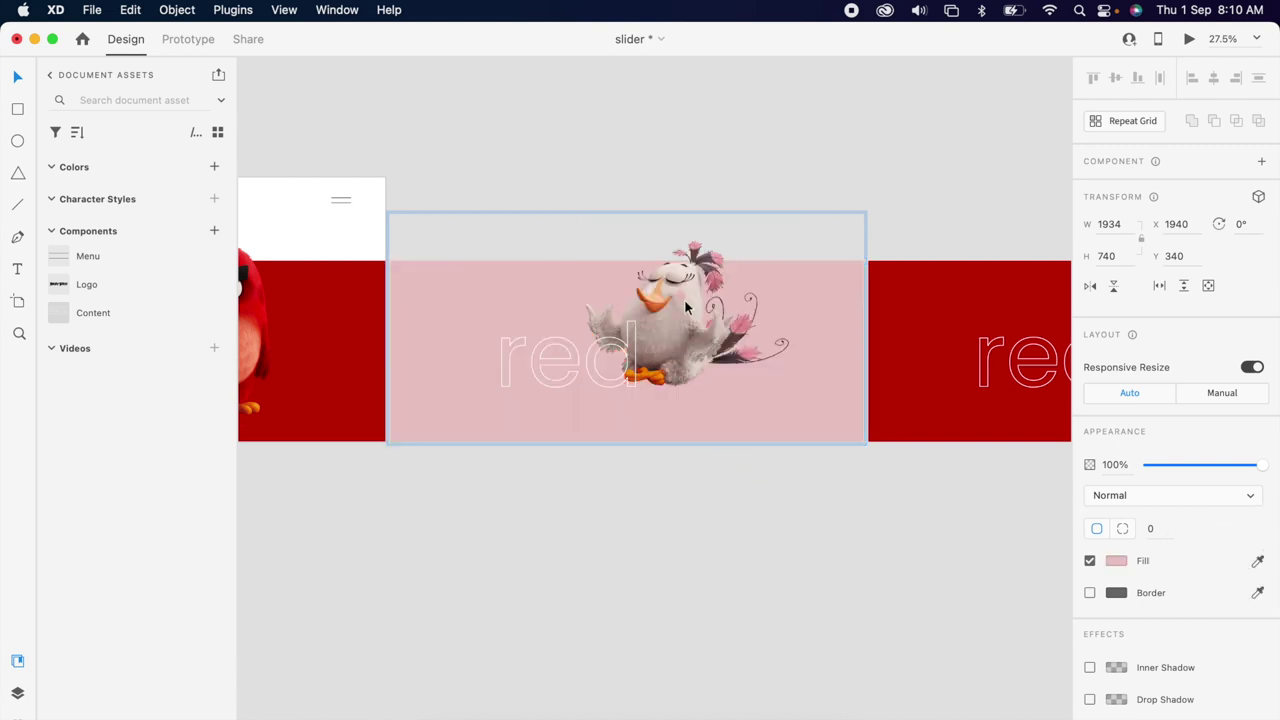
# Step: Change the second slide's outlined text to "Stella"
pyautogui.scroll(2, 567, 370)
pyautogui.doubleClick(567, 370)
pyautogui.doubleClick(567, 370)
pyautogui.write('stella')
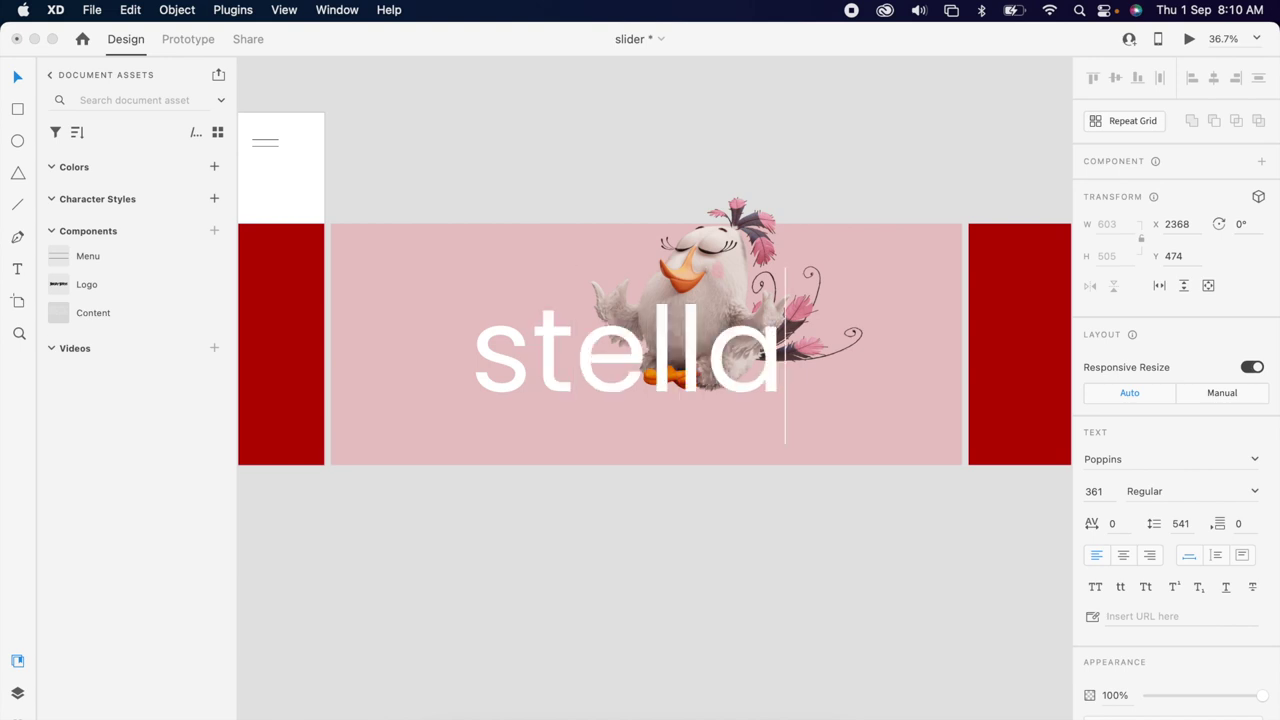
pyautogui.press('Escape')
pyautogui.click(694, 561)
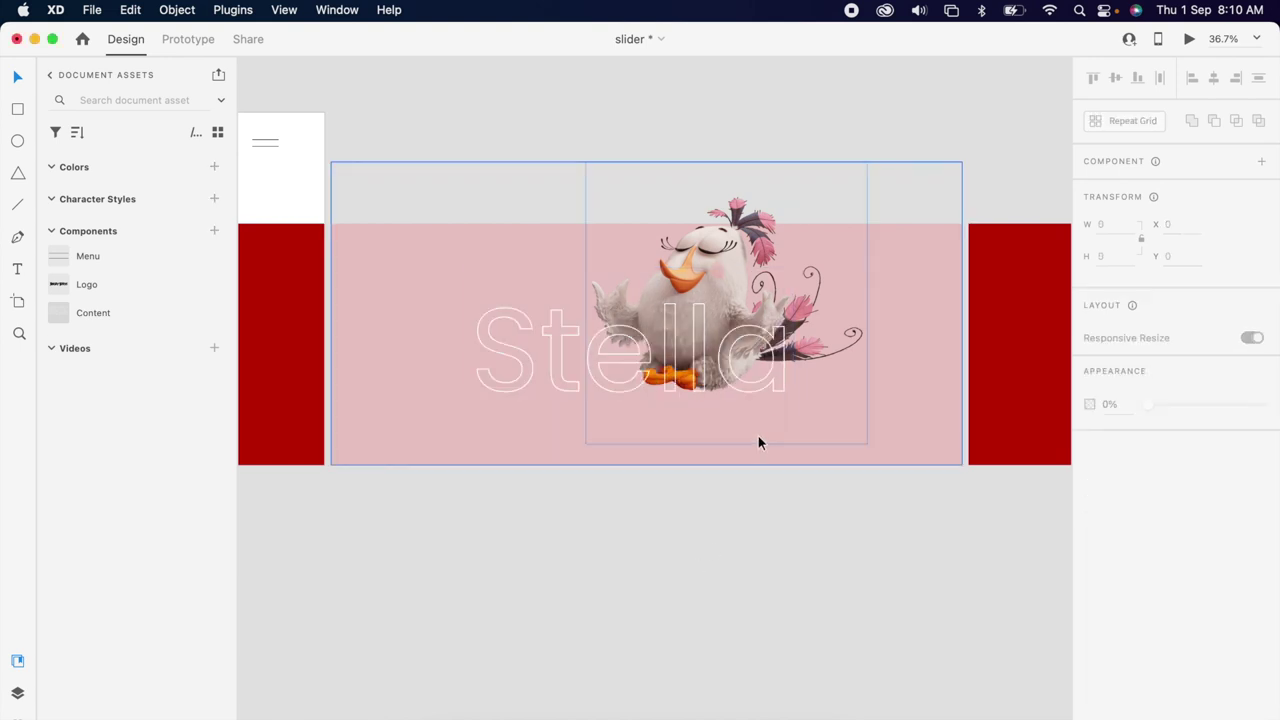
pyautogui.press('super+z')
pyautogui.press('super+z')
pyautogui.press('super+z')
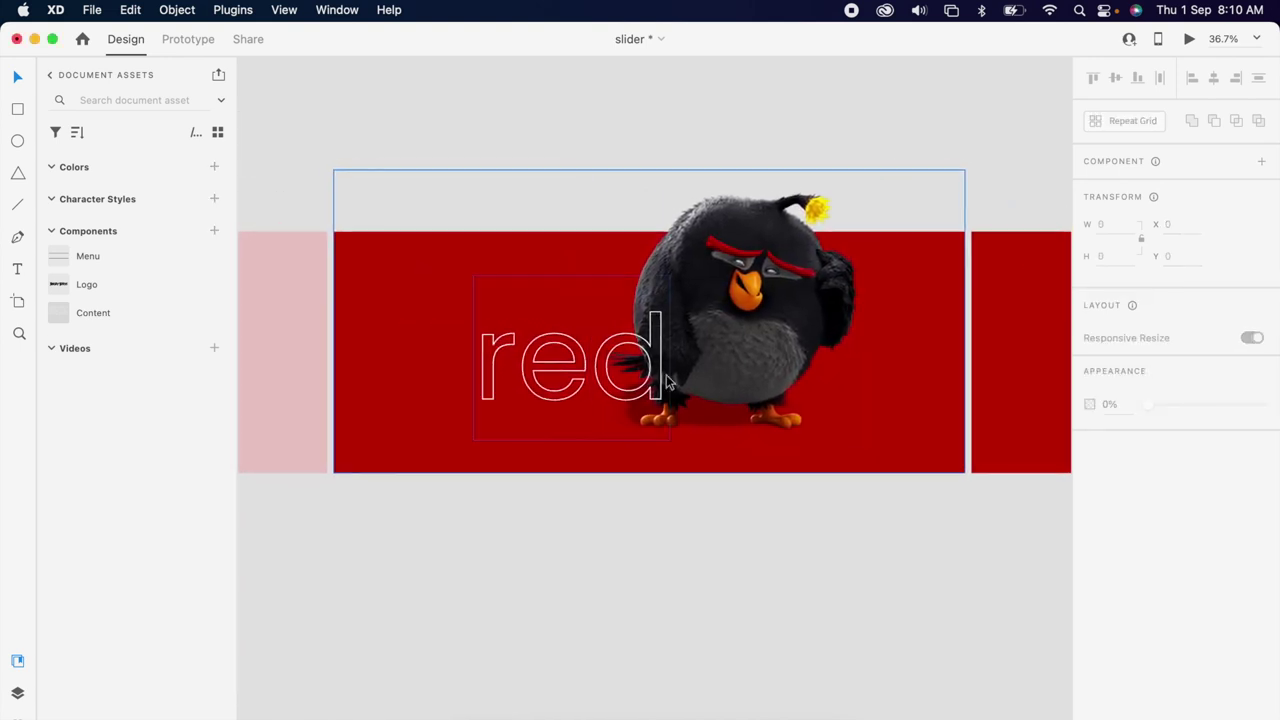
# Step: Change the third slide's outlined text to "Bomb"
pyautogui.click(655, 378)
pyautogui.doubleClick(655, 378)
pyautogui.write('b')
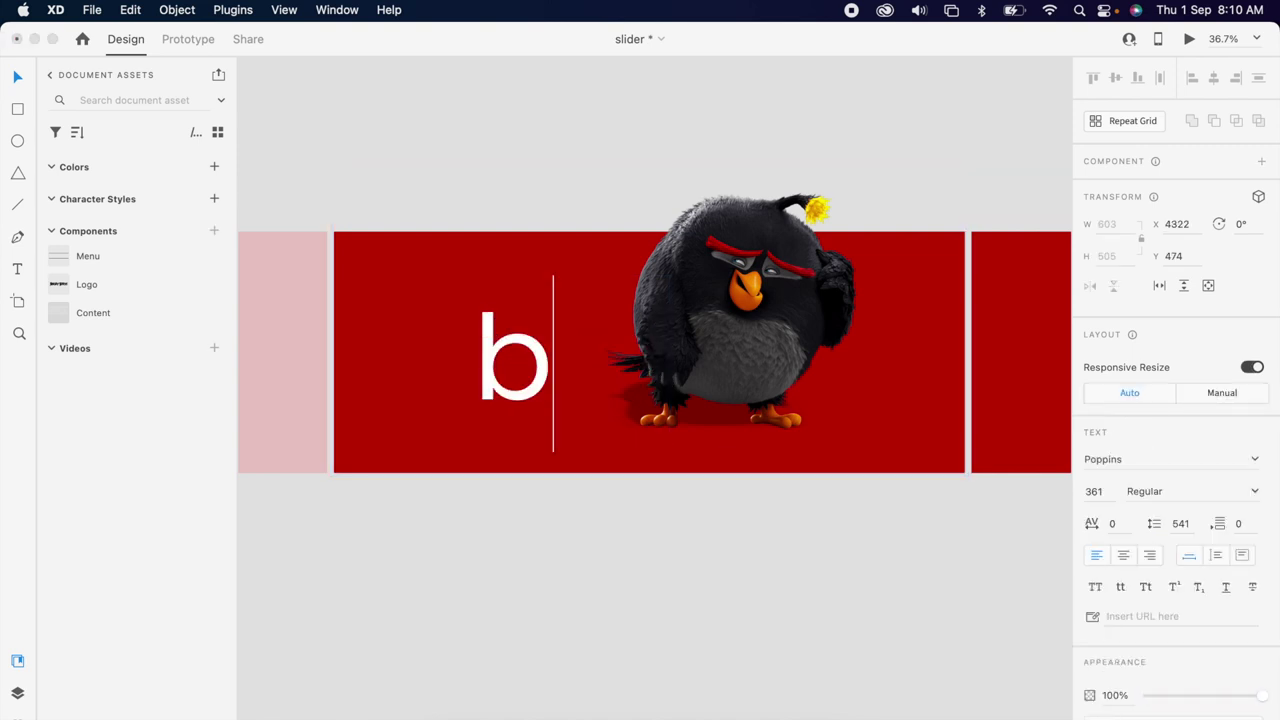
pyautogui.write('omb')
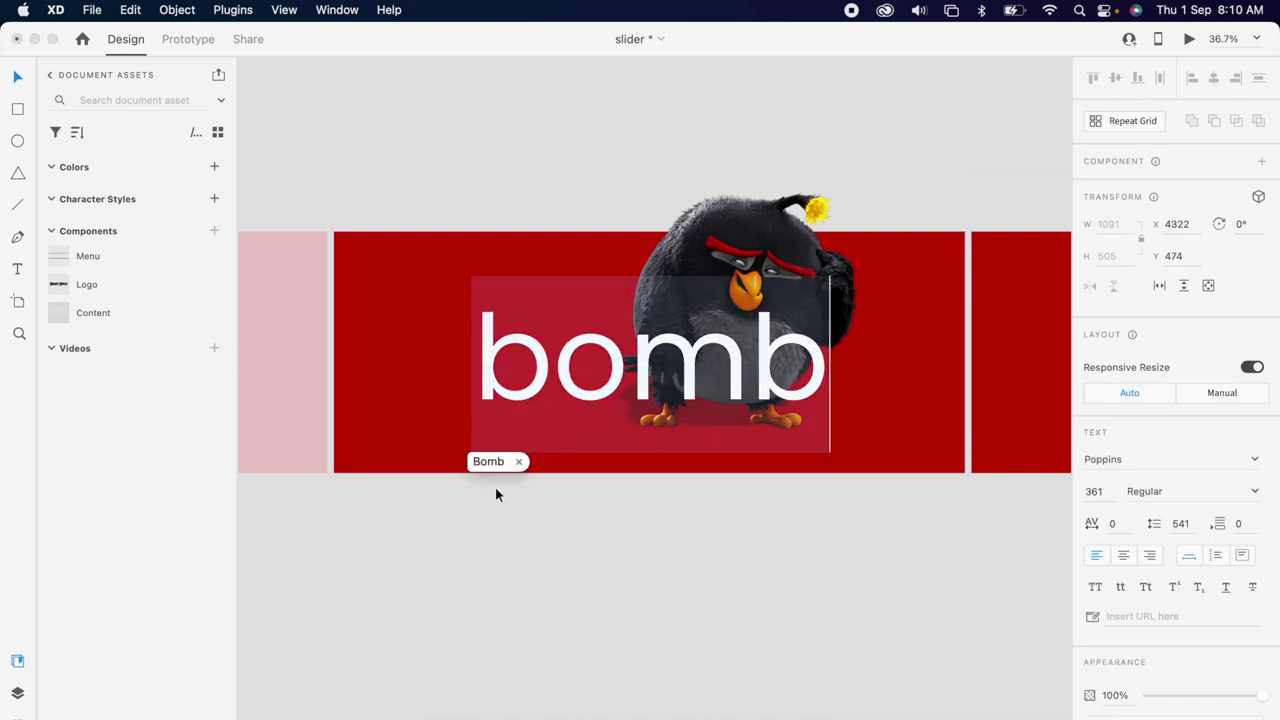
pyautogui.press('Escape')
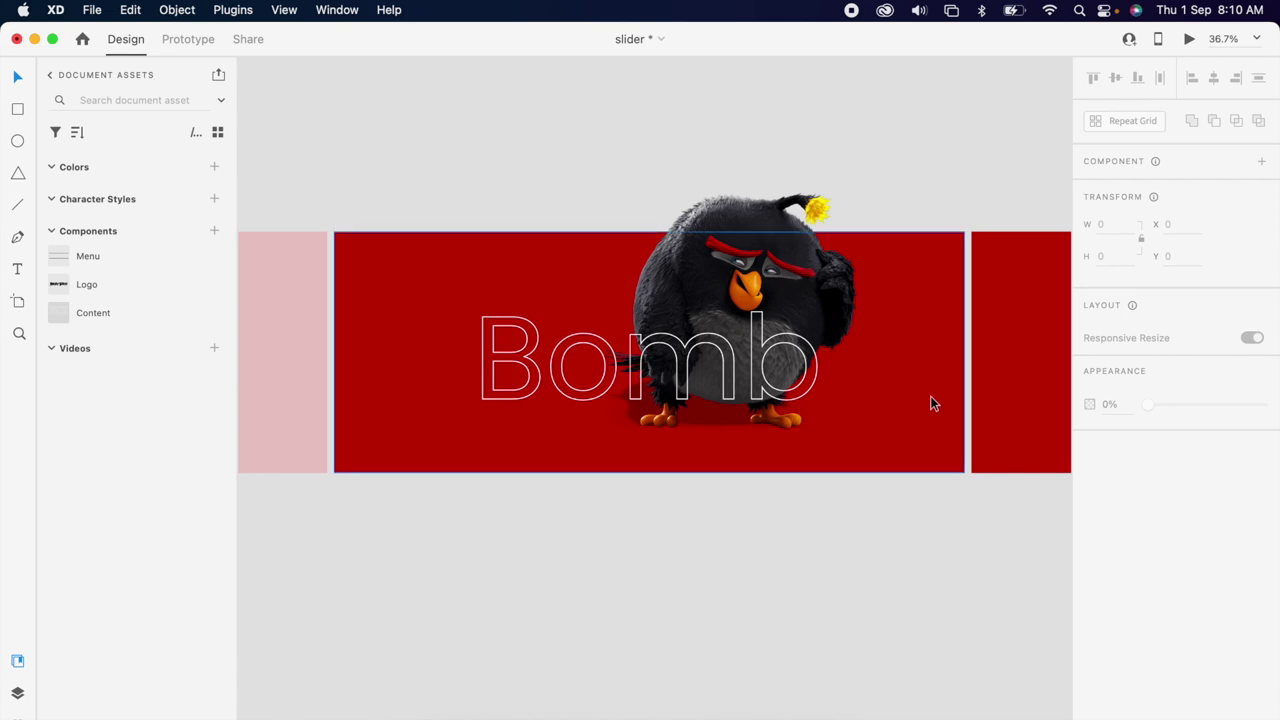
# Step: Fill the third slide's background panel with near-black sampled from the black bird
pyautogui.click(930, 403)
pyautogui.click(1258, 562)
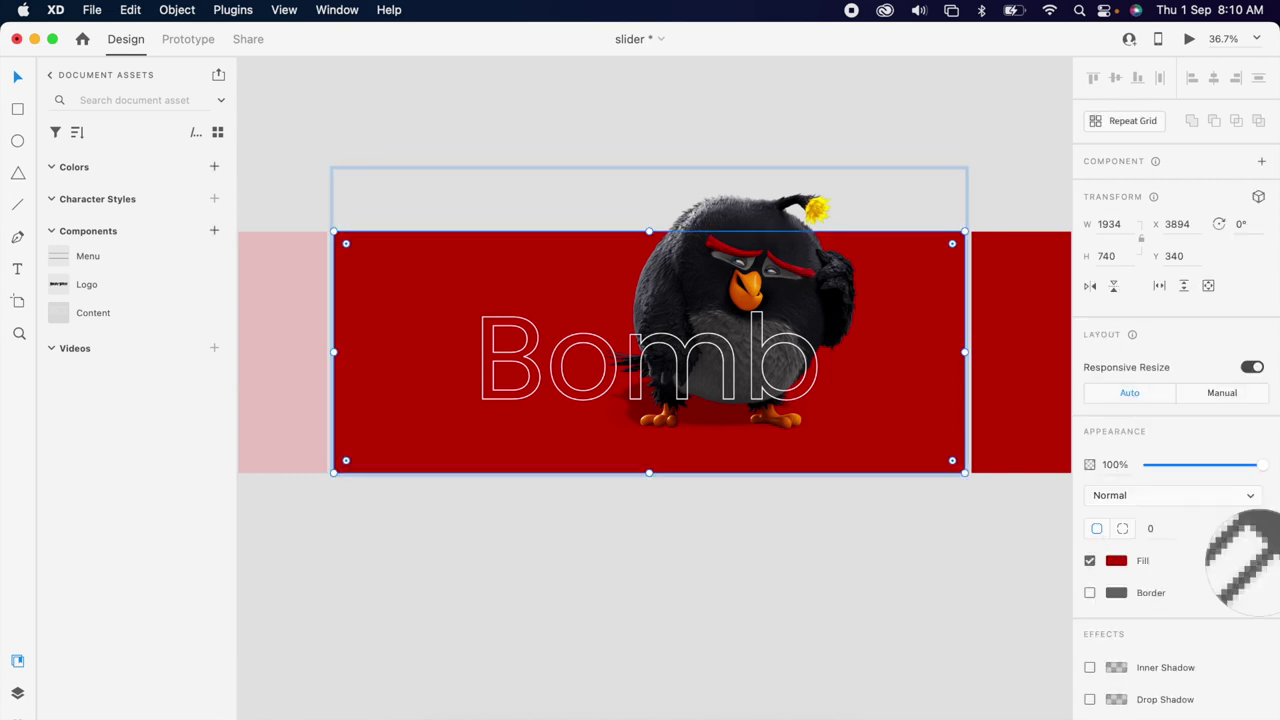
pyautogui.click(805, 323)
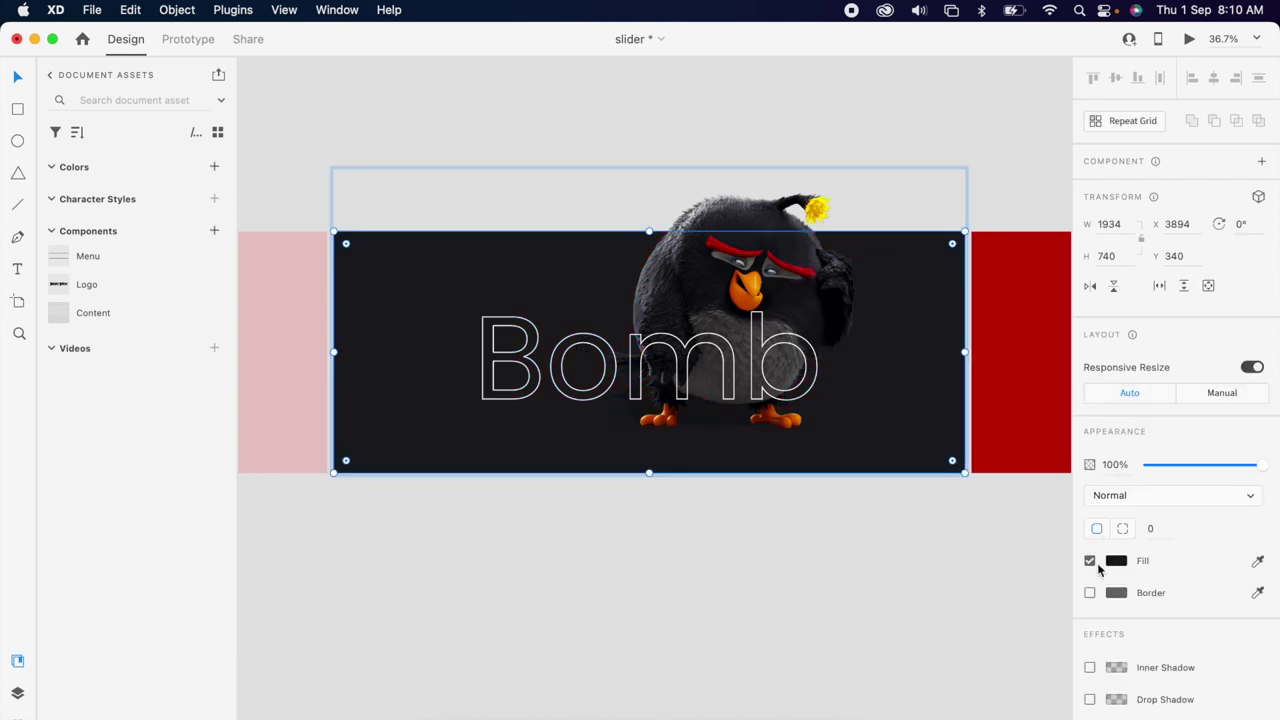
# Step: Change the fourth slide's outlined text to "Chuck" and shift it left so it only slightly overlaps the yellow bird
pyautogui.click(866, 605)
pyautogui.hscroll(10, 866, 605)
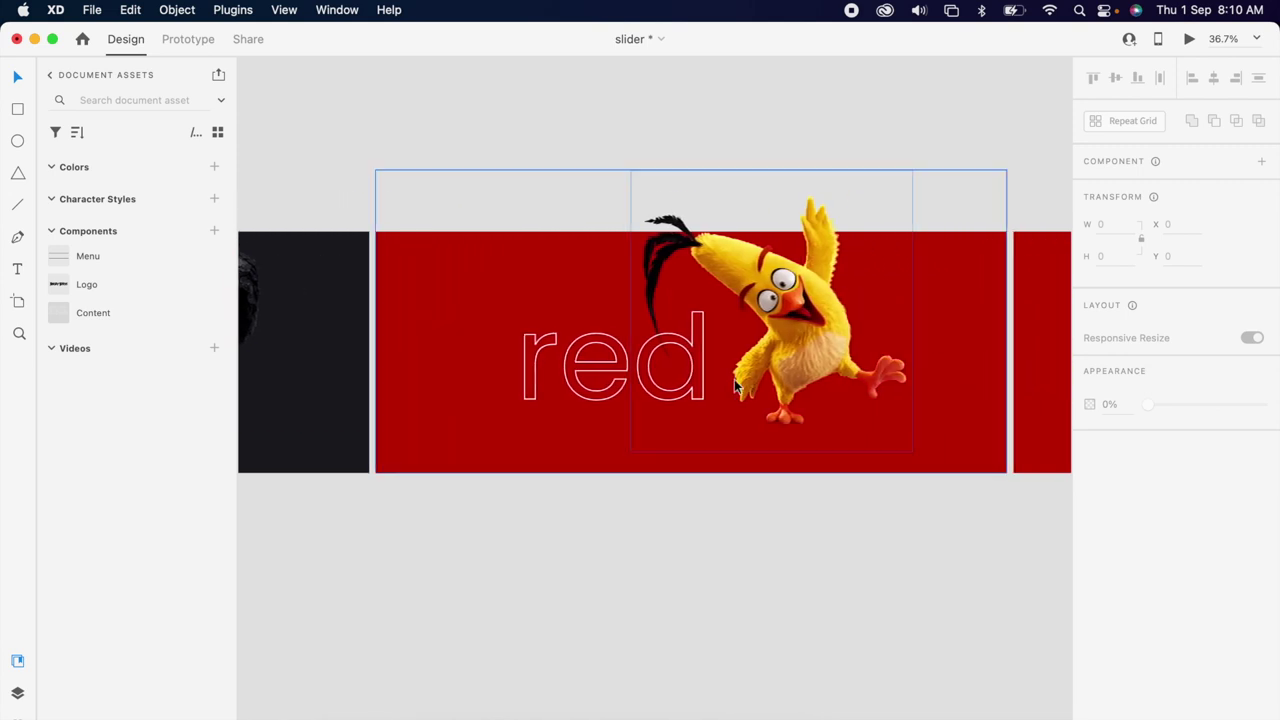
pyautogui.click(615, 368)
pyautogui.doubleClick(615, 368)
pyautogui.write('ch')
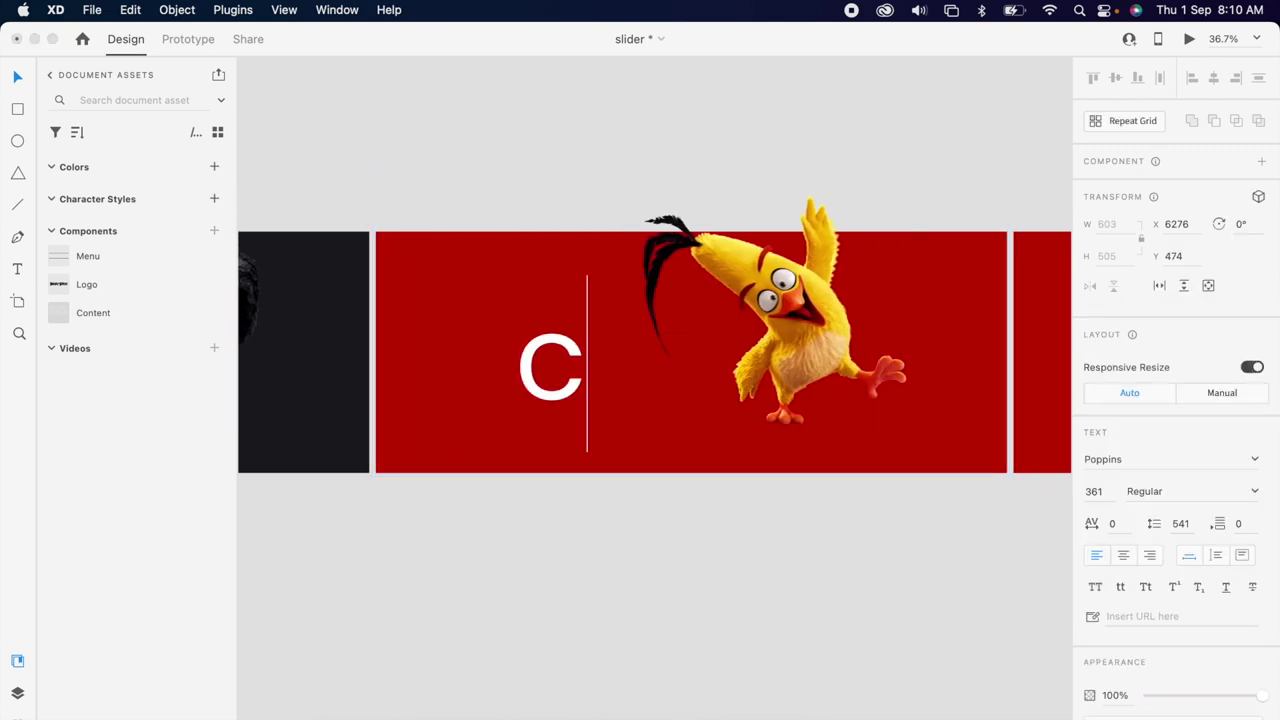
pyautogui.write('uck')
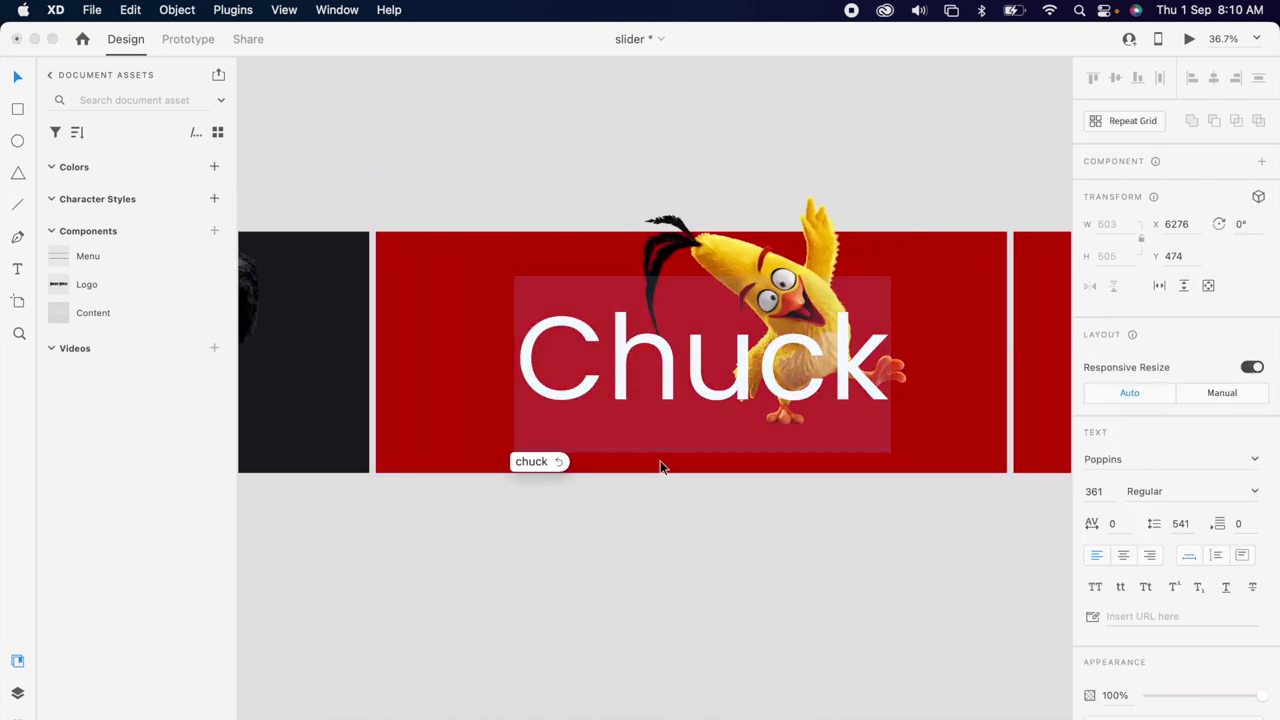
pyautogui.press('Escape')
pyautogui.moveTo(772, 405); pyautogui.dragTo(665, 402)
# Step: Fill the fourth slide's background panel with orange-yellow sampled from the yellow bird
pyautogui.click(976, 456)
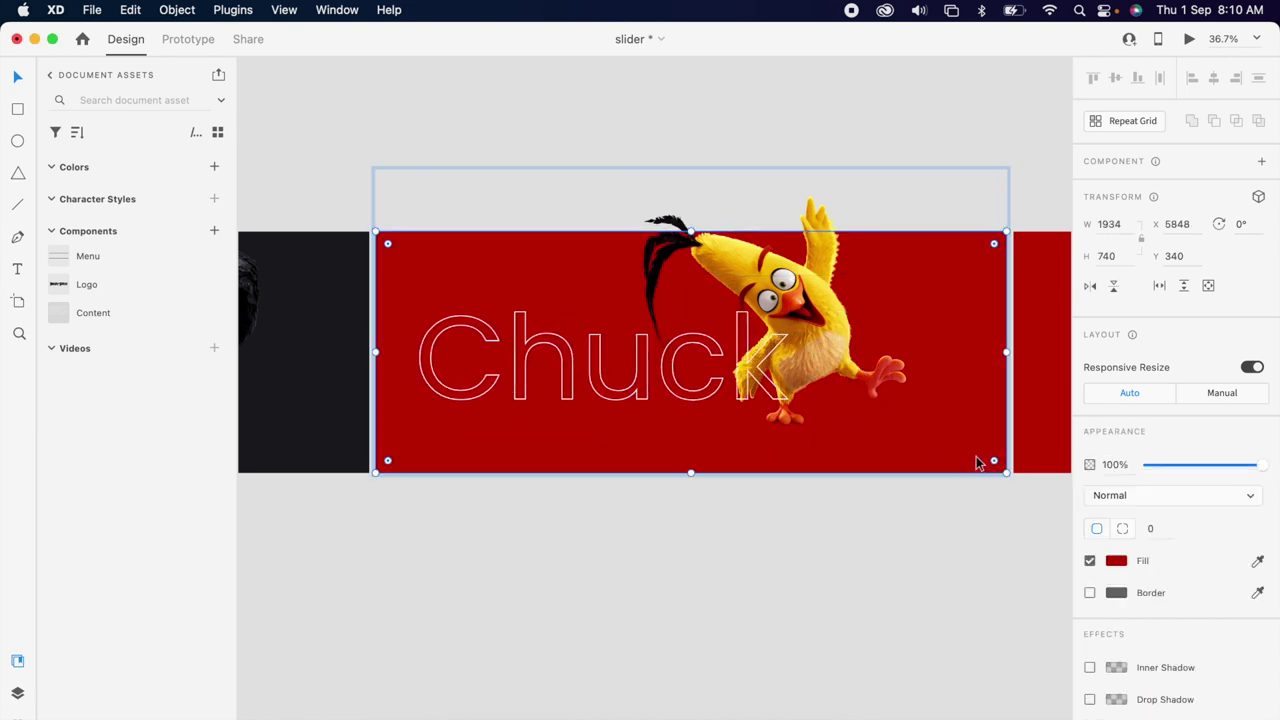
pyautogui.click(1258, 562)
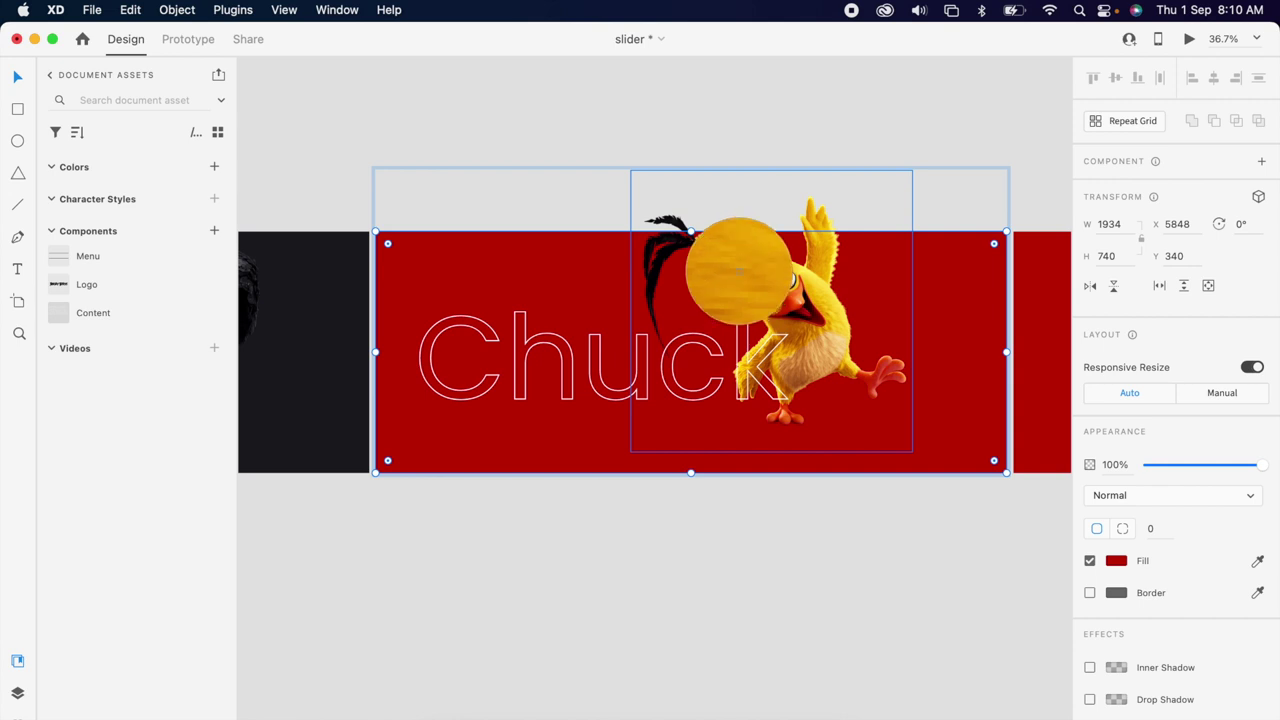
pyautogui.click(728, 258)
pyautogui.click(830, 632)
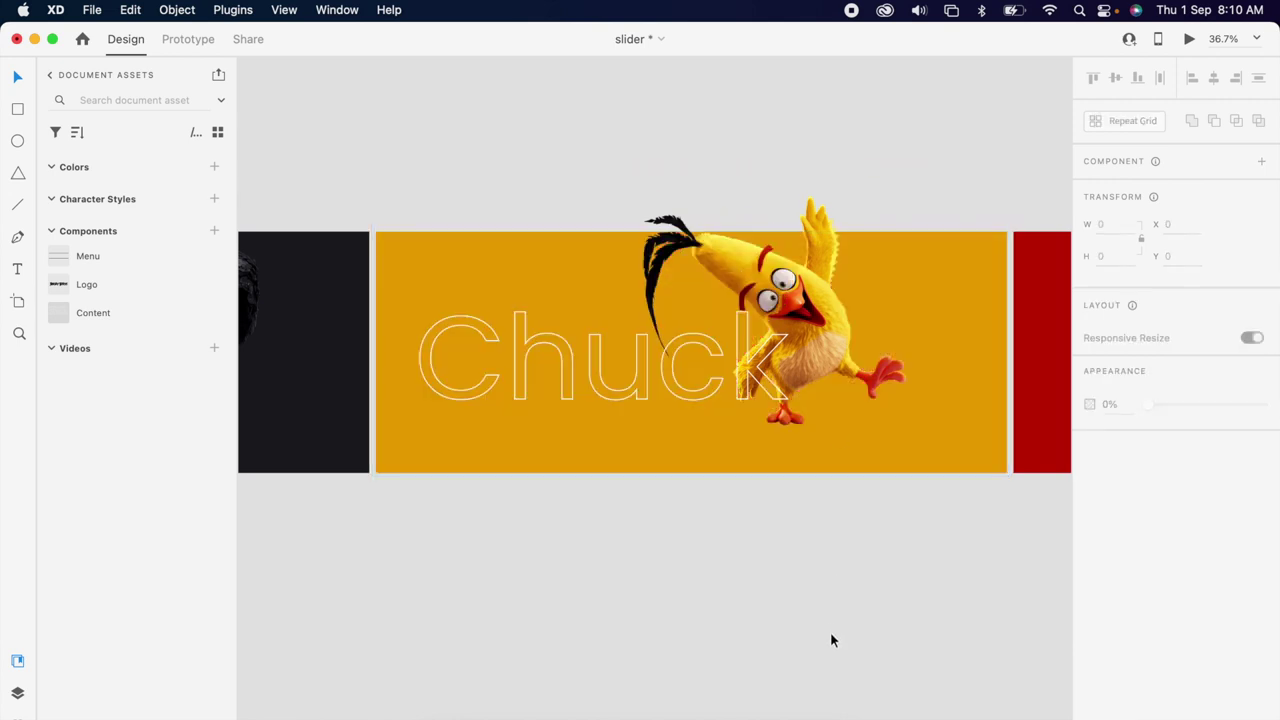
# Step: Delete the leftover red slide to the right of the Chuck slide
pyautogui.scroll(-3, 830, 641)
pyautogui.hscroll(5, 830, 641)
pyautogui.click(930, 457)
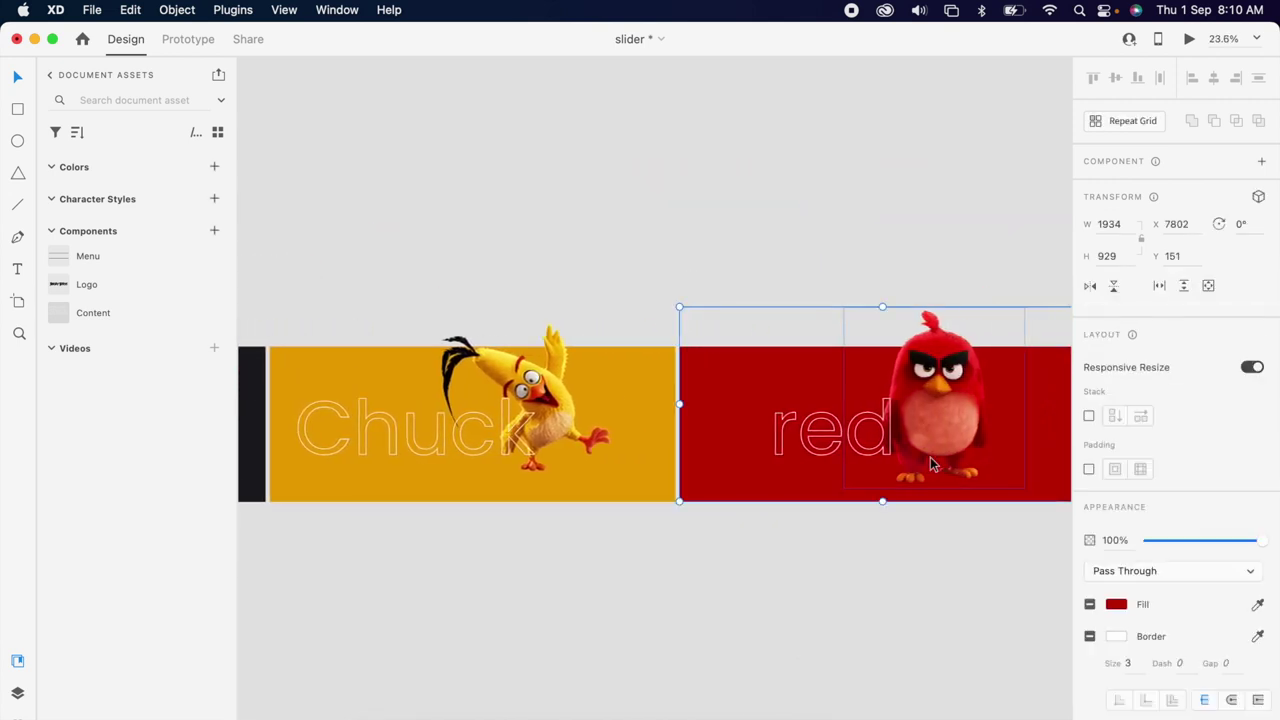
pyautogui.press('Delete')
# Step: Group the red, Stella, Bomb and Chuck slides together
pyautogui.scroll(-3, 930, 464)
pyautogui.hscroll(-5, 930, 464)
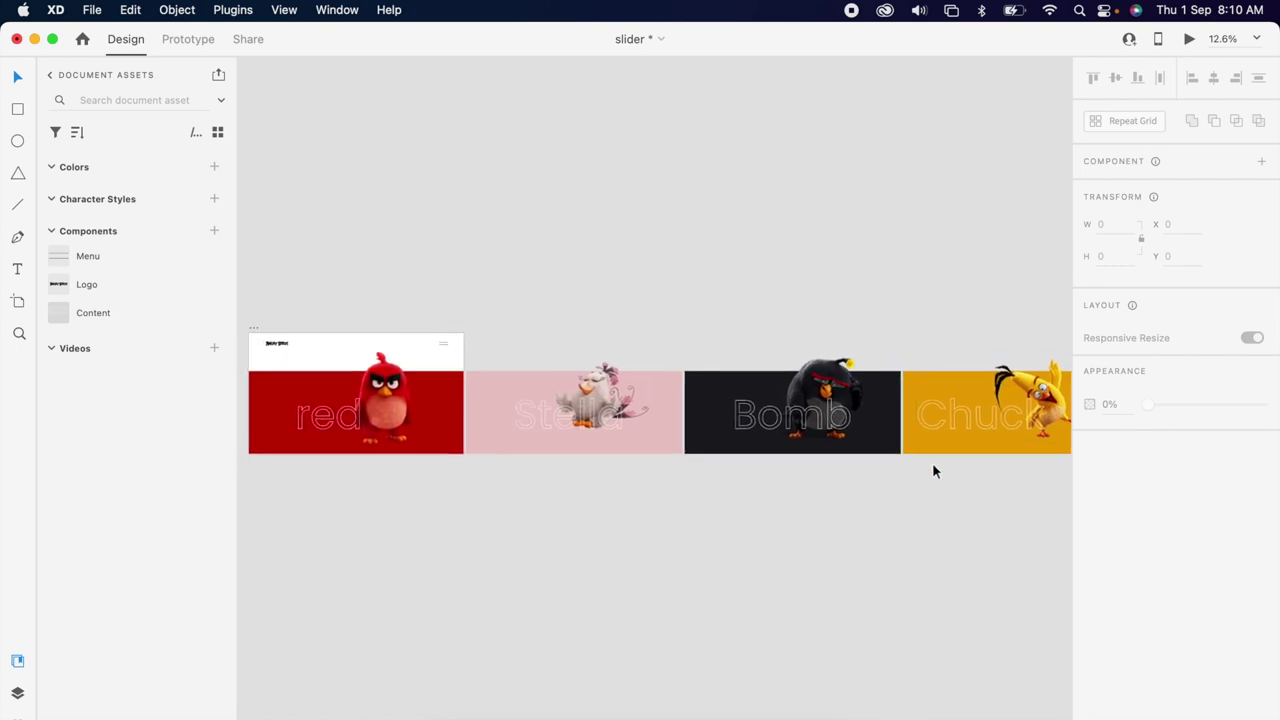
pyautogui.click(491, 406)
pyautogui.keyDown('shift'); pyautogui.click(680, 400); pyautogui.keyUp('shift')
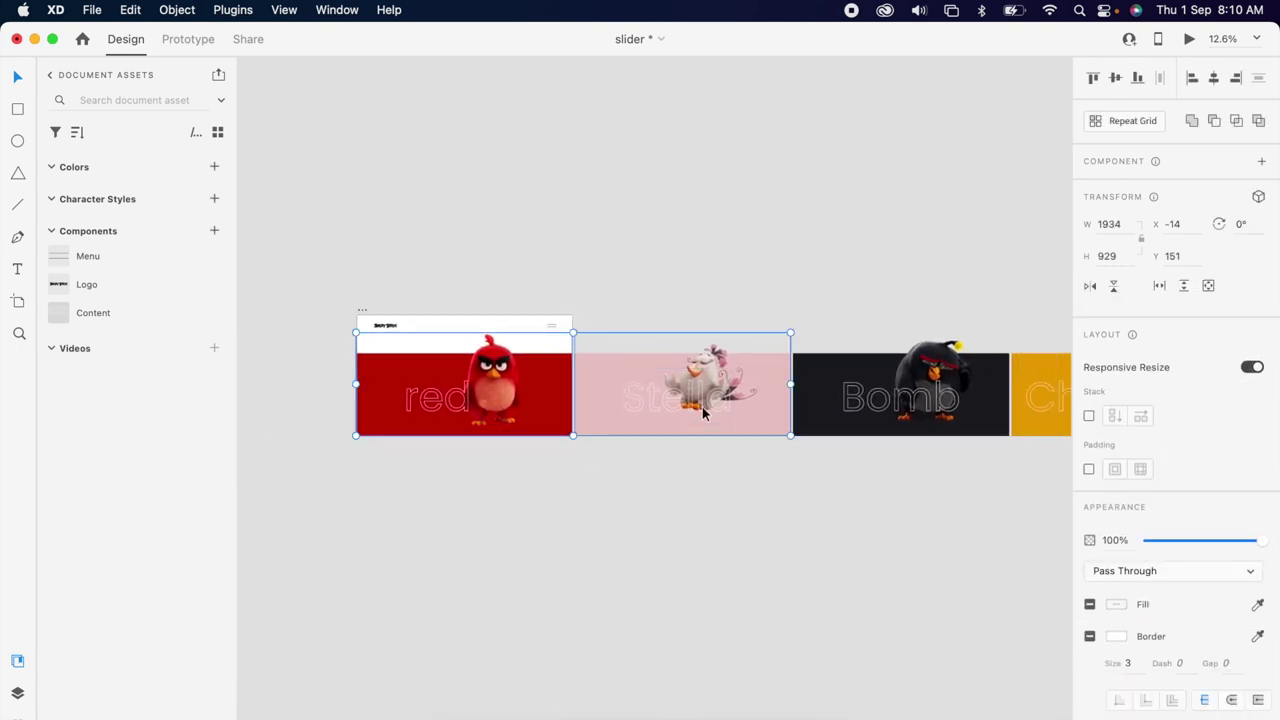
pyautogui.hscroll(3, 737, 410)
pyautogui.keyDown('shift'); pyautogui.click(737, 410); pyautogui.keyUp('shift')
pyautogui.hscroll(3, 963, 403)
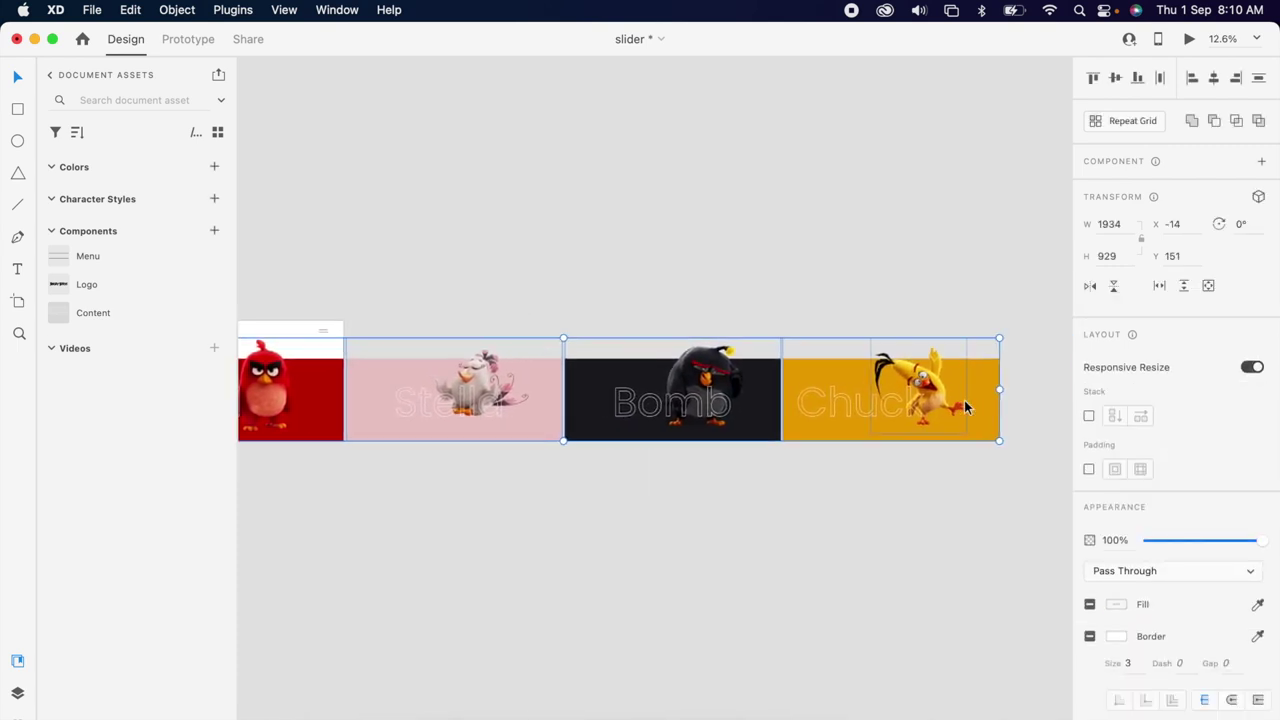
pyautogui.hscroll(-5, 986, 400)
pyautogui.rightClick(531, 404)
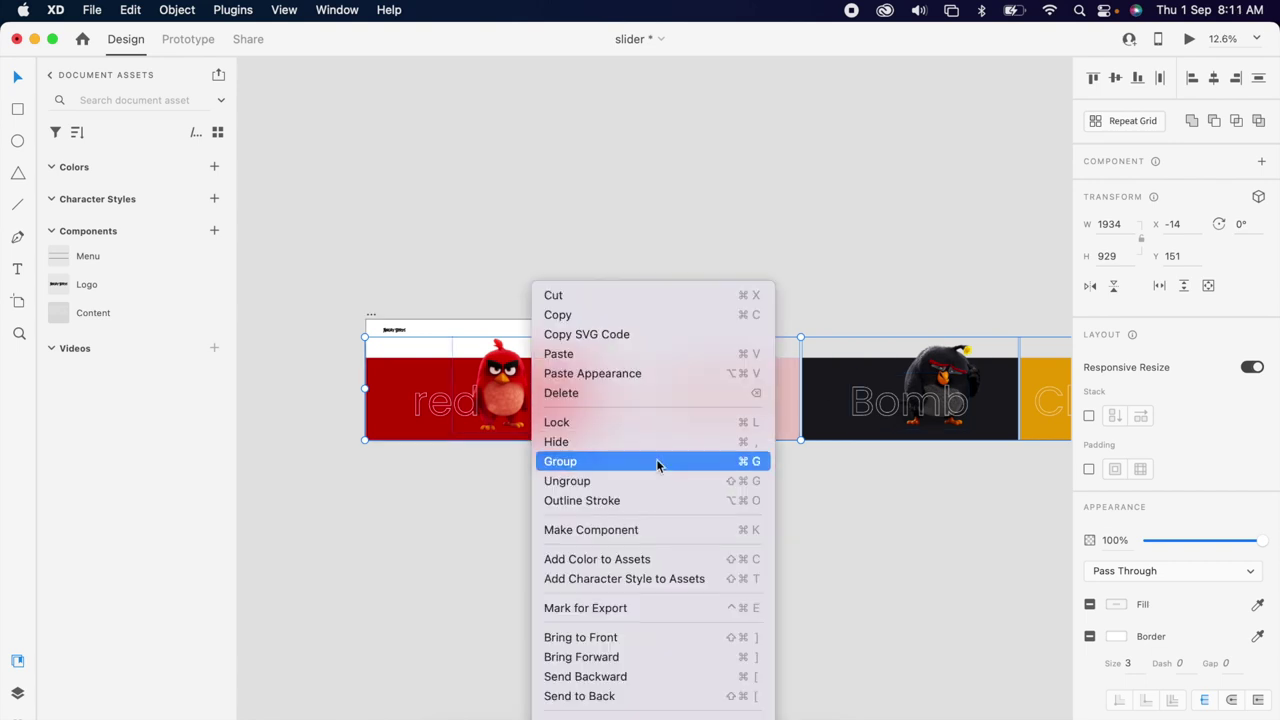
pyautogui.click(617, 463)
pyautogui.click(568, 522)
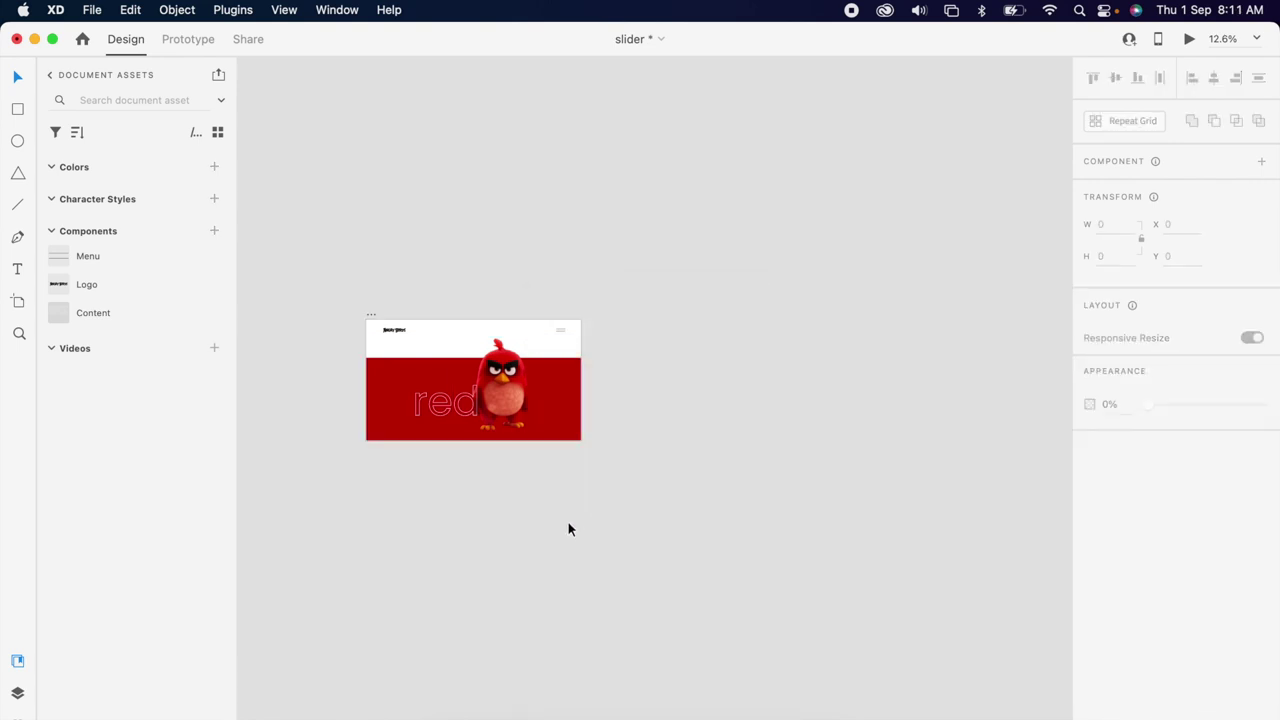
# Step: Draw a white circle about 69 px wide on the red panel, right of the bird, and remove its border
pyautogui.scroll(3, 435, 440)
pyautogui.scroll(5, 435, 440)
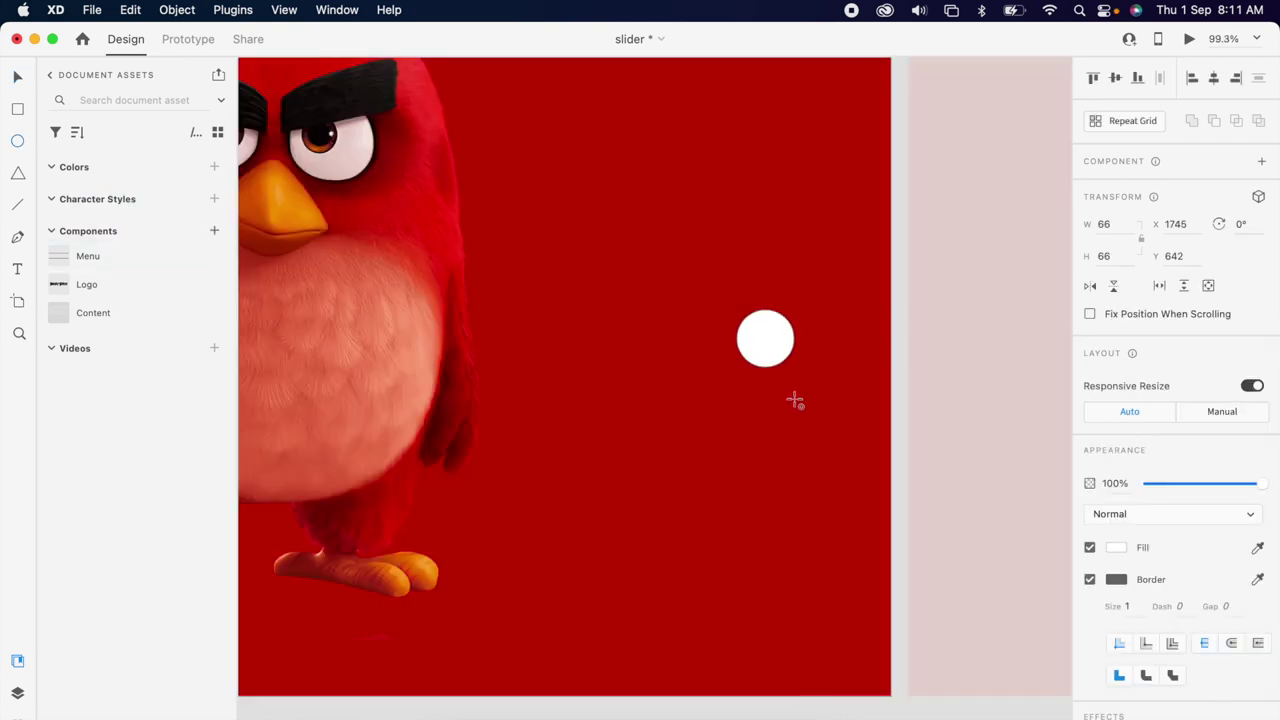
pyautogui.click(1090, 580)
# Step: Draw a black right-pointing chevron with a 3 px border centred in the white circle, and group it with the circle
pyautogui.press('p')
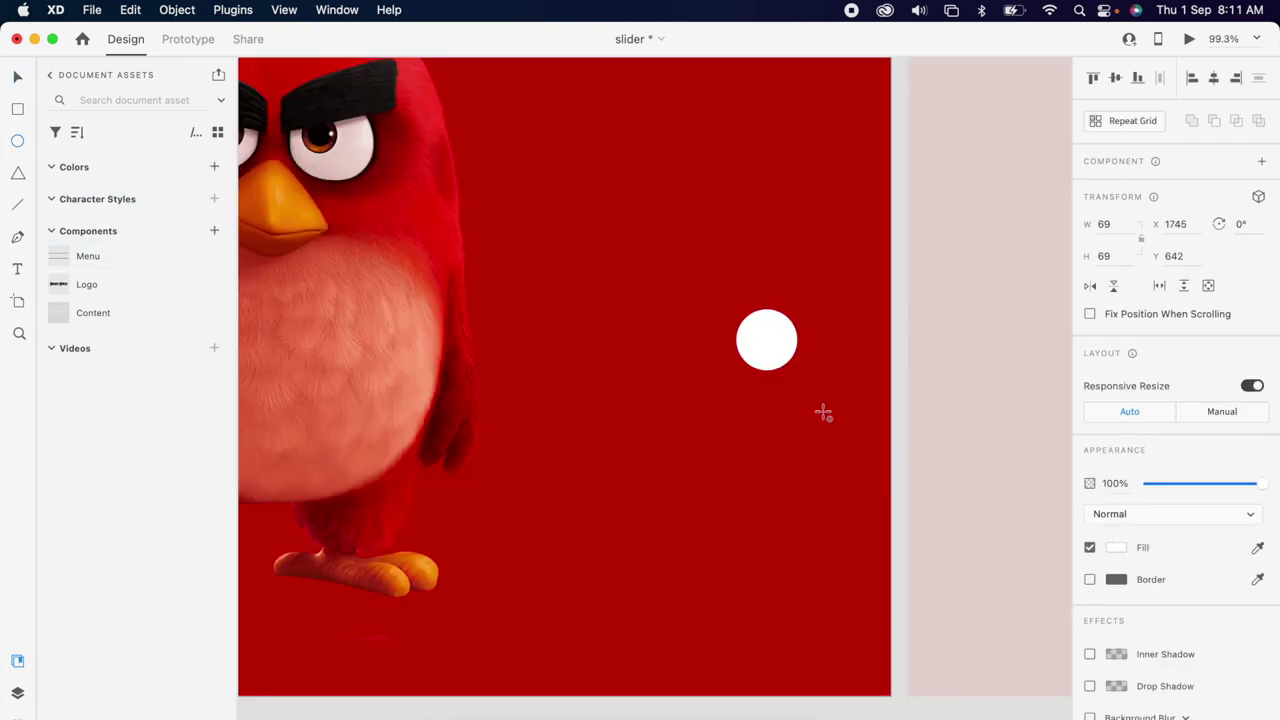
pyautogui.click(760, 327)
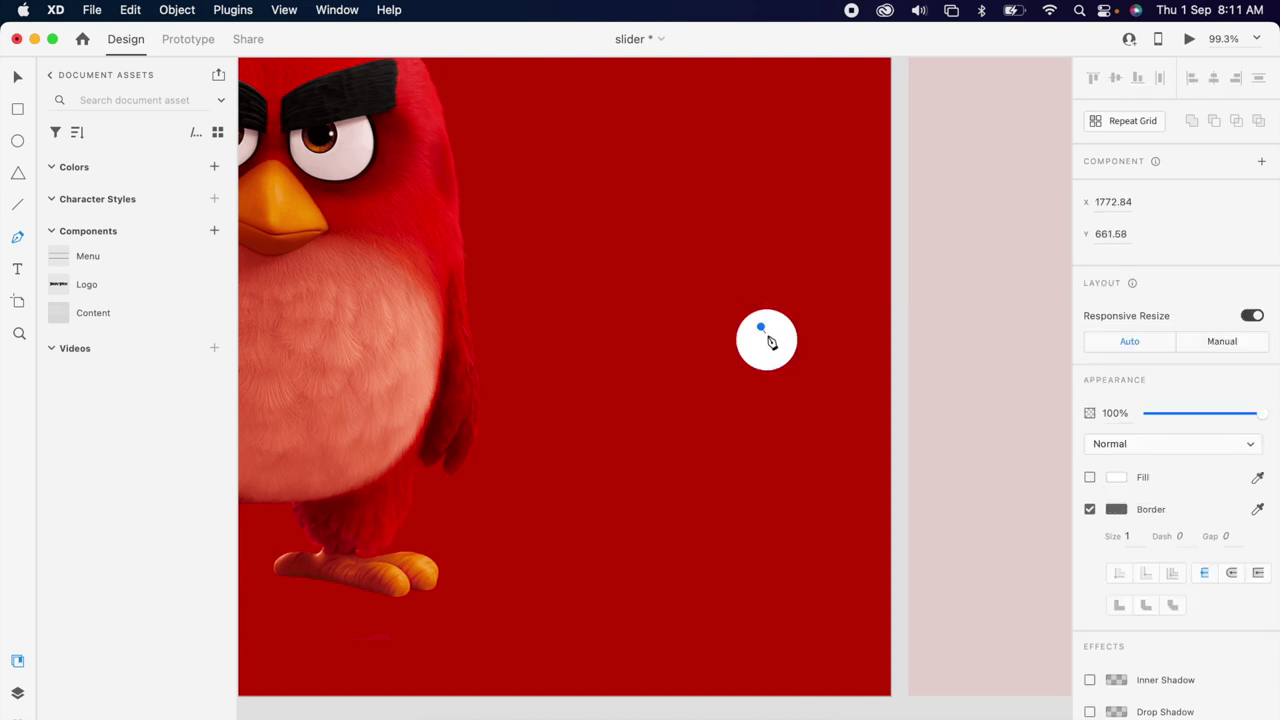
pyautogui.press('Escape')
pyautogui.write('3')
pyautogui.press('Return')
pyautogui.click(1116, 509)
pyautogui.moveTo(958, 473); pyautogui.dragTo(880, 619)
pyautogui.press('Escape')
pyautogui.moveTo(766, 337); pyautogui.dragTo(767, 352)
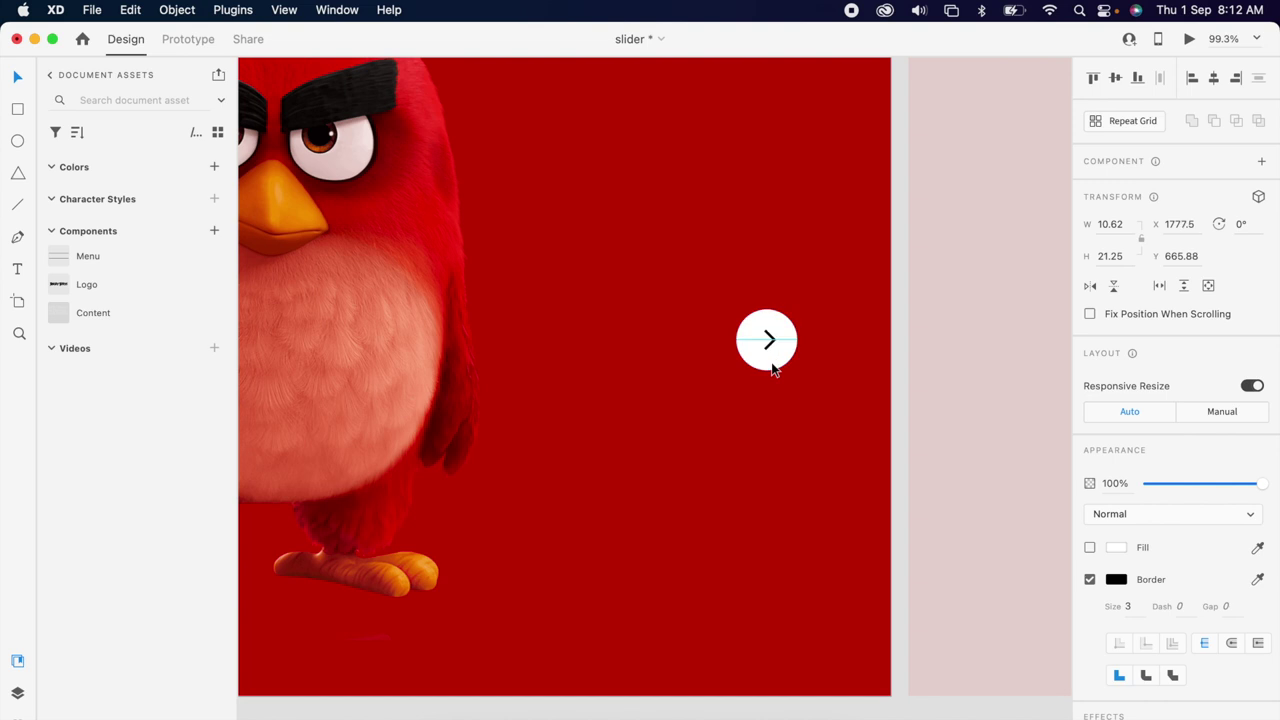
pyautogui.keyDown('shift'); pyautogui.click(772, 369); pyautogui.keyUp('shift')
pyautogui.press('super+g')
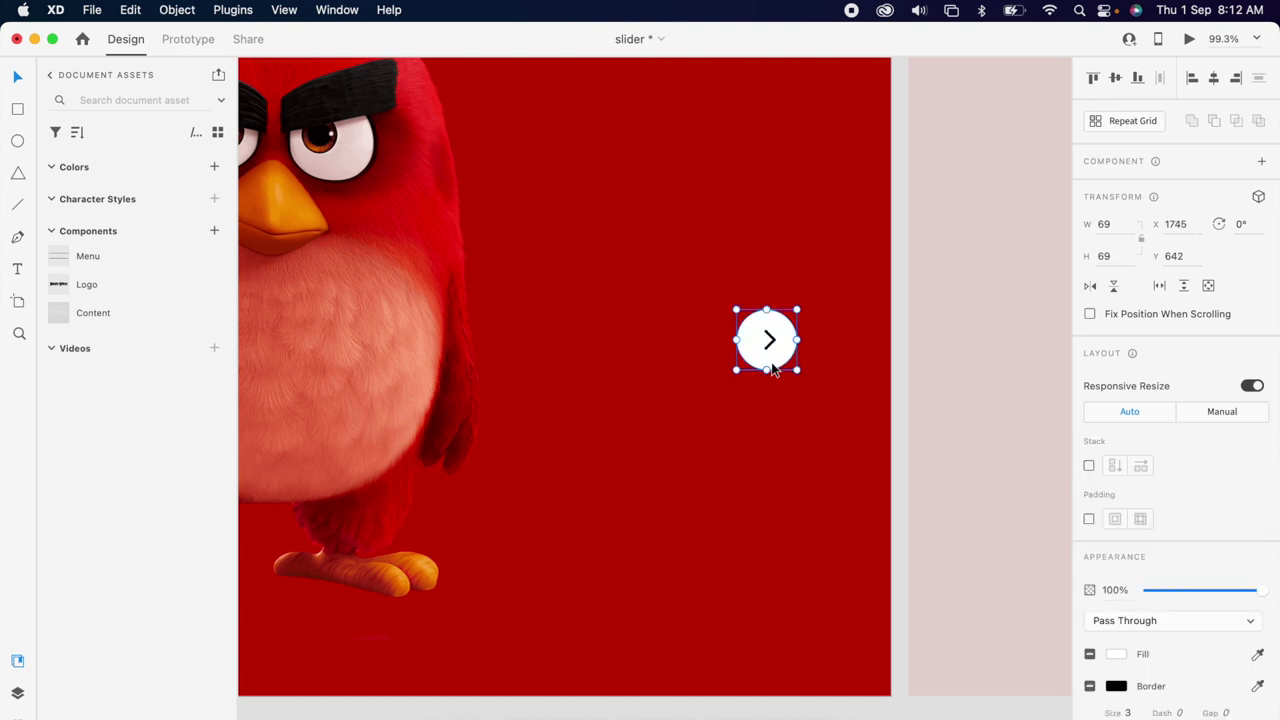
# Step: Align the arrow button to the vertical middle of the artboard
pyautogui.scroll(-5, 772, 369)
pyautogui.keyDown('shift'); pyautogui.click(736, 368); pyautogui.keyUp('shift')
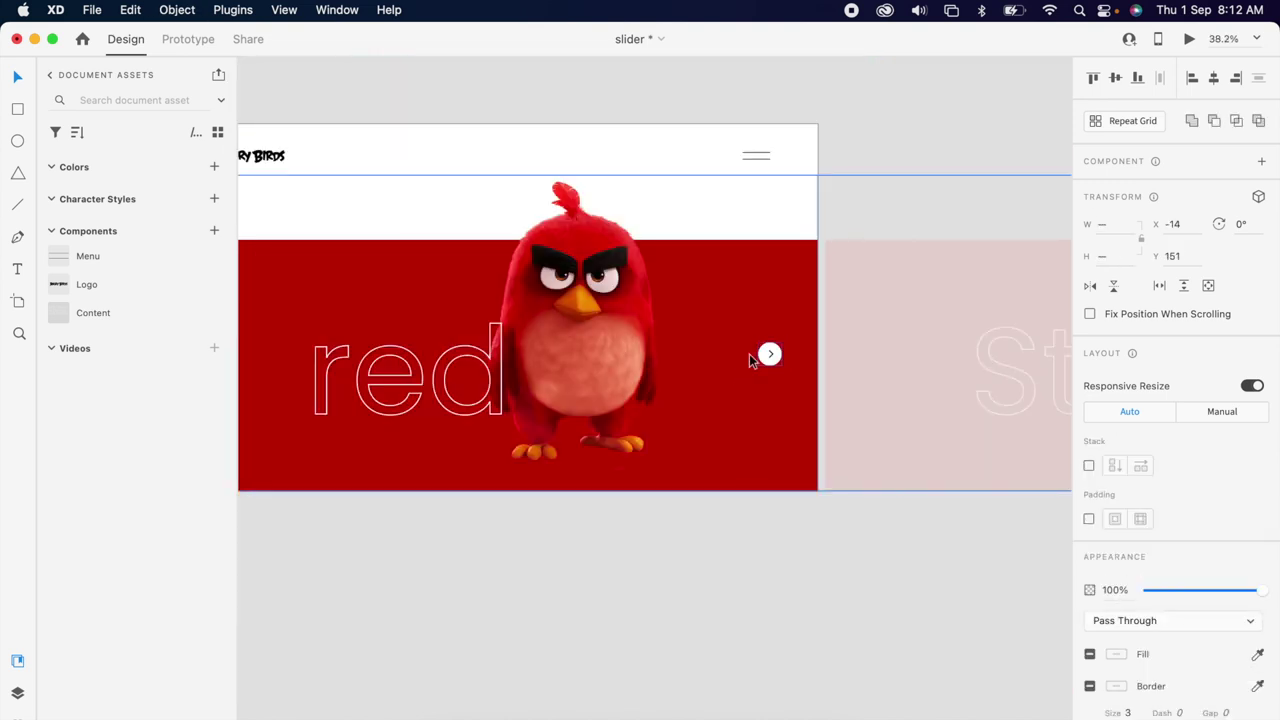
pyautogui.click(867, 209)
pyautogui.click(771, 355)
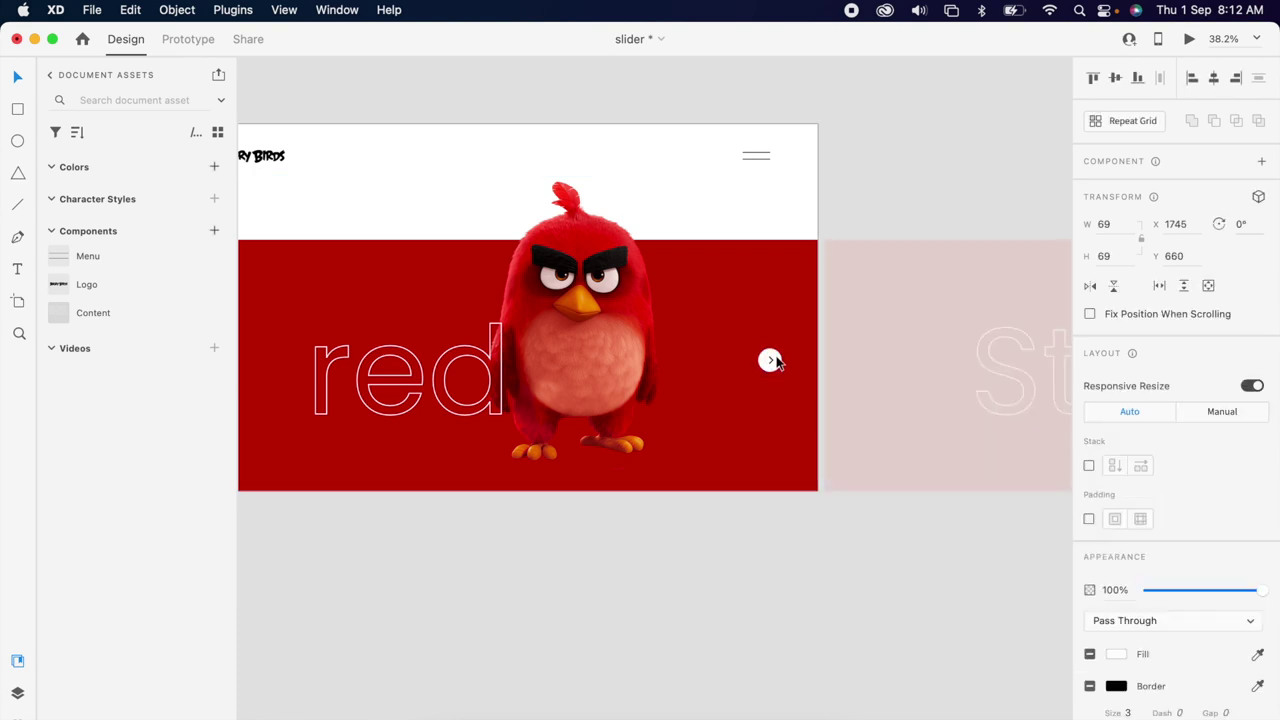
pyautogui.click(1114, 79)
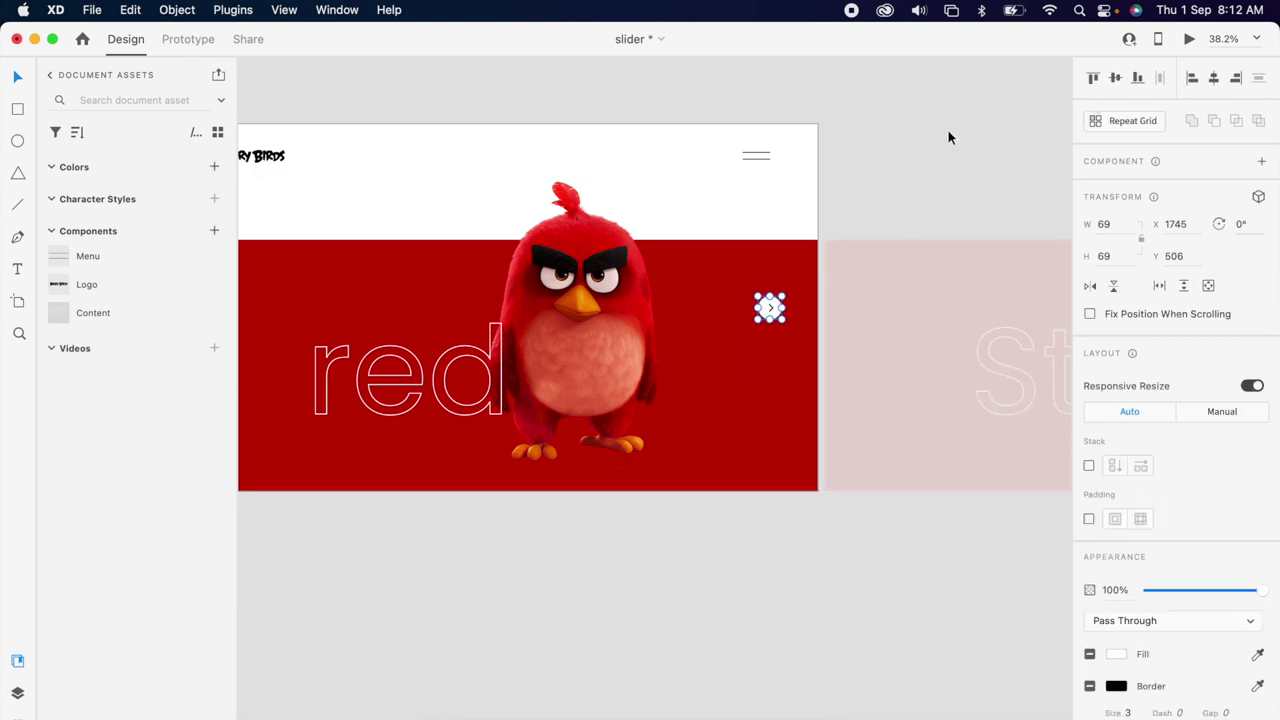
pyautogui.click(945, 130)
# Step: Move the arrow button down to about Y 655, near the middle of the red panel's height
pyautogui.click(776, 318)
pyautogui.moveTo(776, 318); pyautogui.dragTo(770, 365)
pyautogui.click(882, 204)
# Step: Duplicate the Slider artboard
pyautogui.press('super+minus')
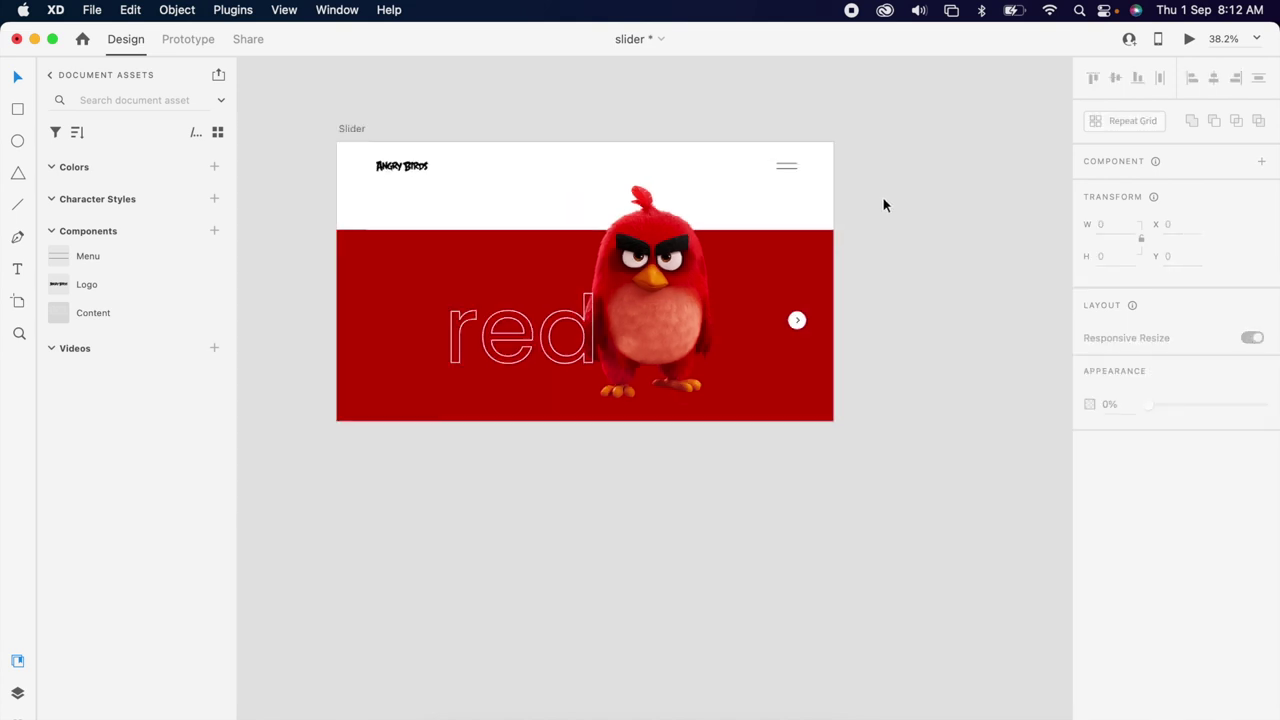
pyautogui.click(489, 165)
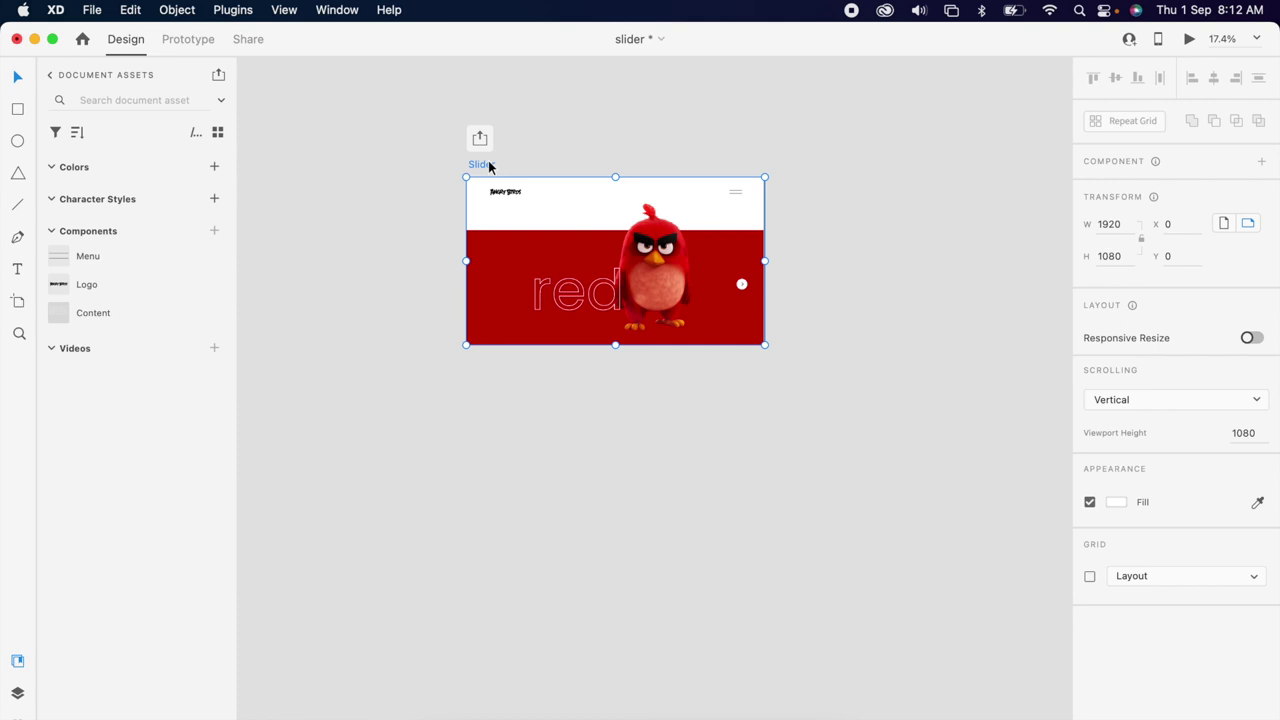
pyautogui.press('super+d')
# Step: Copy the arrow button to X 140 on the duplicated artboard and flip the copy horizontally so it points left
pyautogui.scroll(-3, 623, 277)
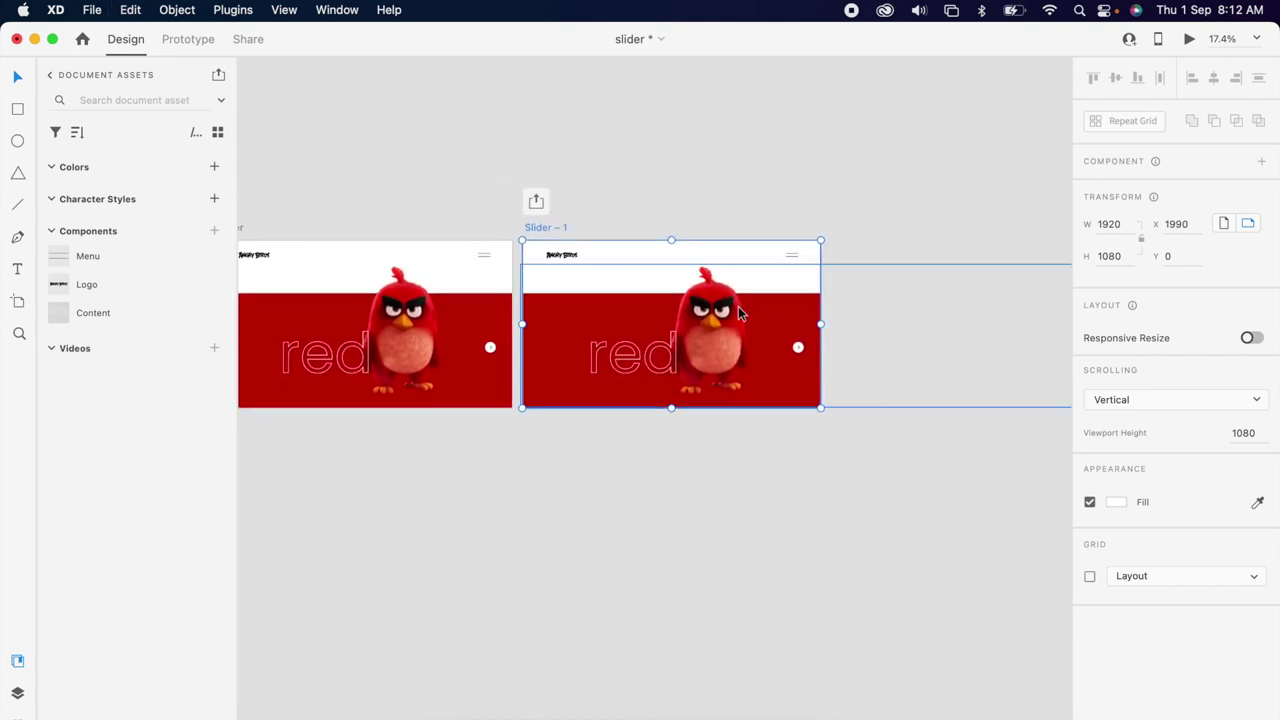
pyautogui.click(798, 348)
pyautogui.scroll(5, 722, 365)
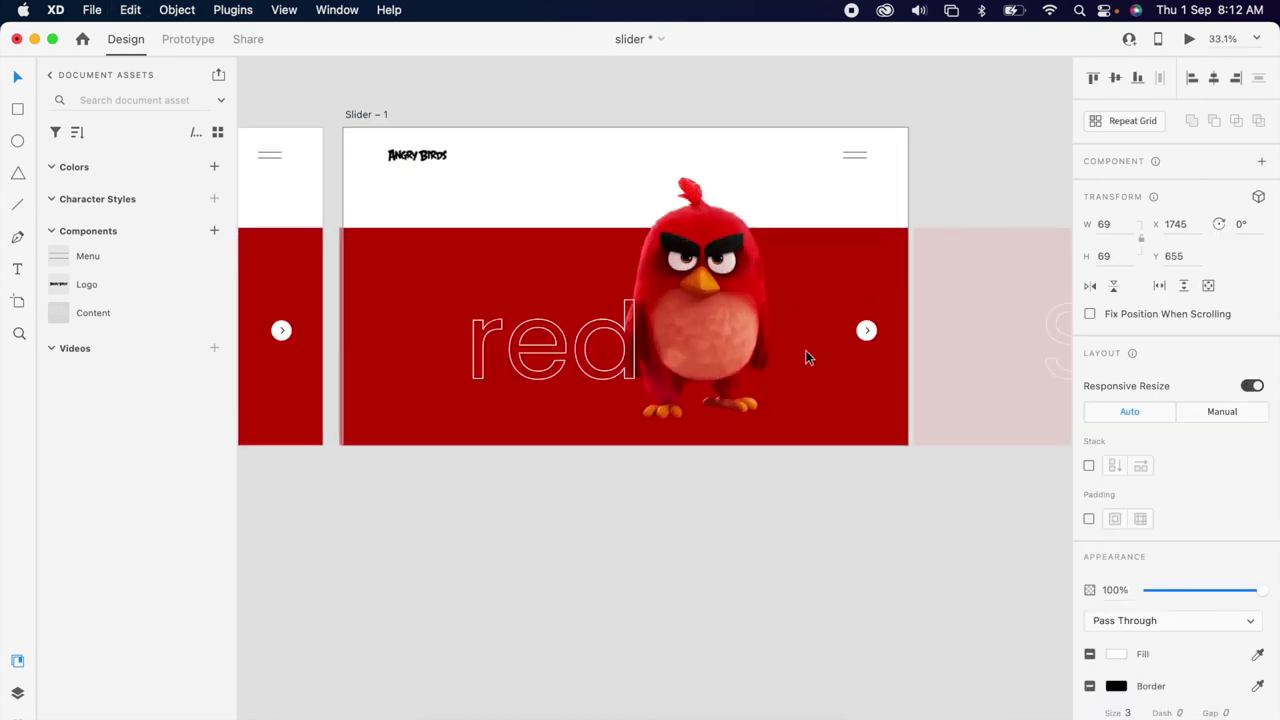
pyautogui.moveTo(863, 338); pyautogui.dragTo(342, 350)
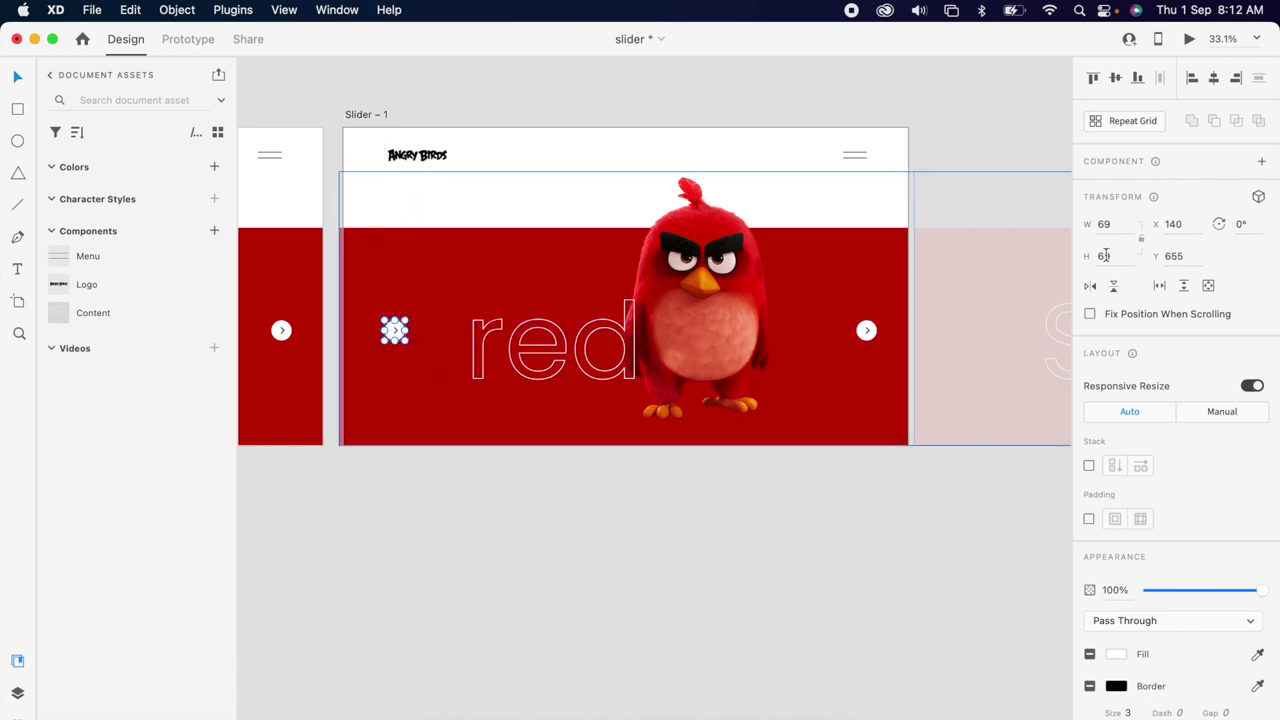
pyautogui.click(676, 531)
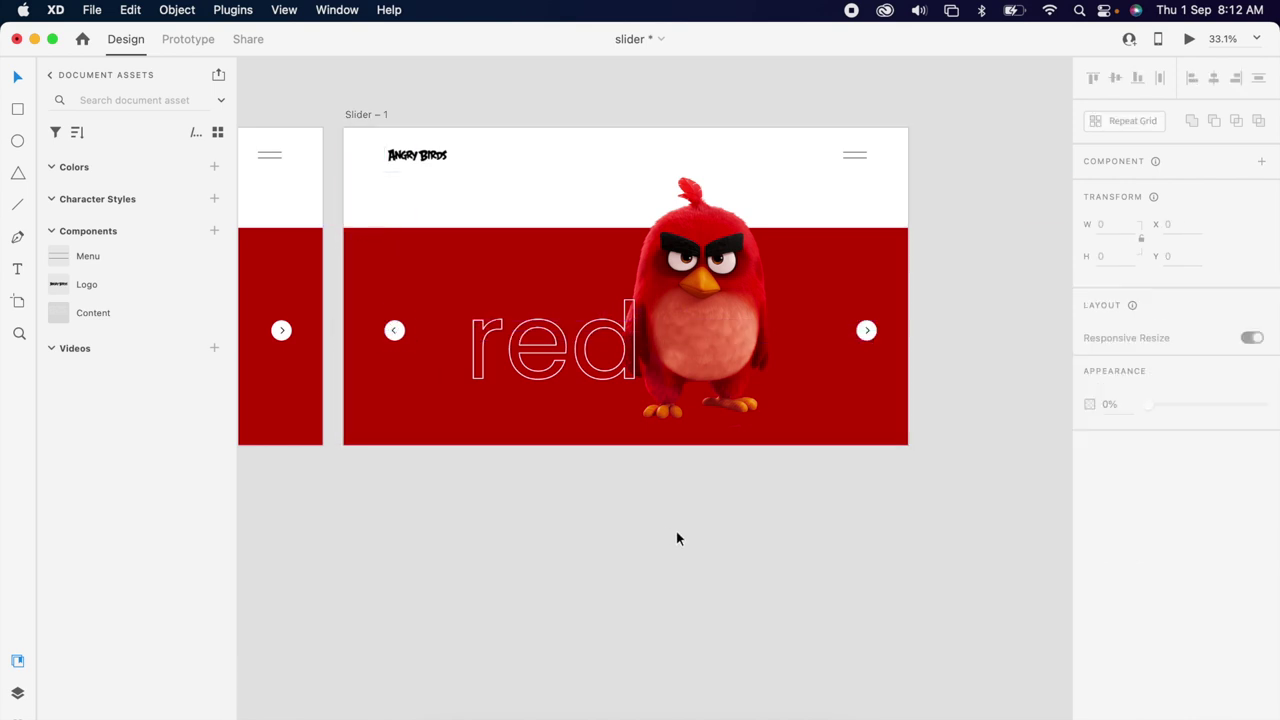
# Step: Shift the red slide's panel, text and bird left on the Slider – 1 artboard, with the bird image at X -190
pyautogui.scroll(-3, 677, 510)
pyautogui.click(667, 394)
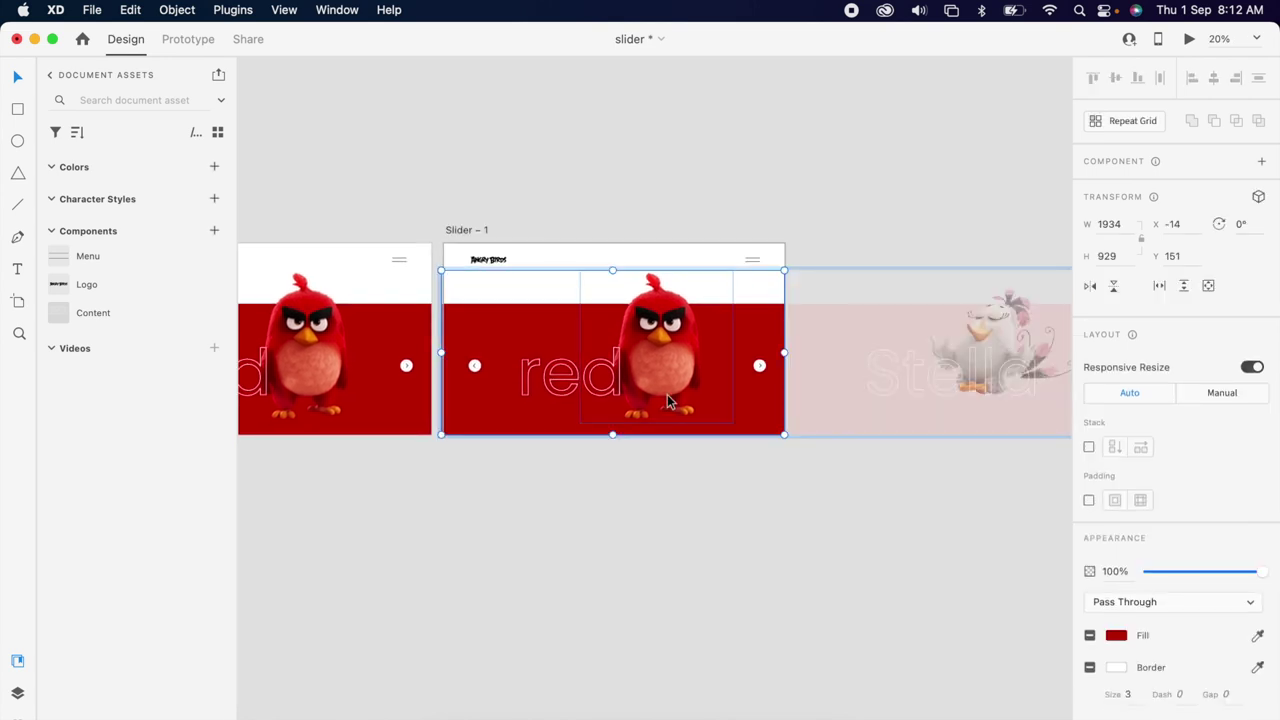
pyautogui.moveTo(784, 352); pyautogui.dragTo(534, 369)
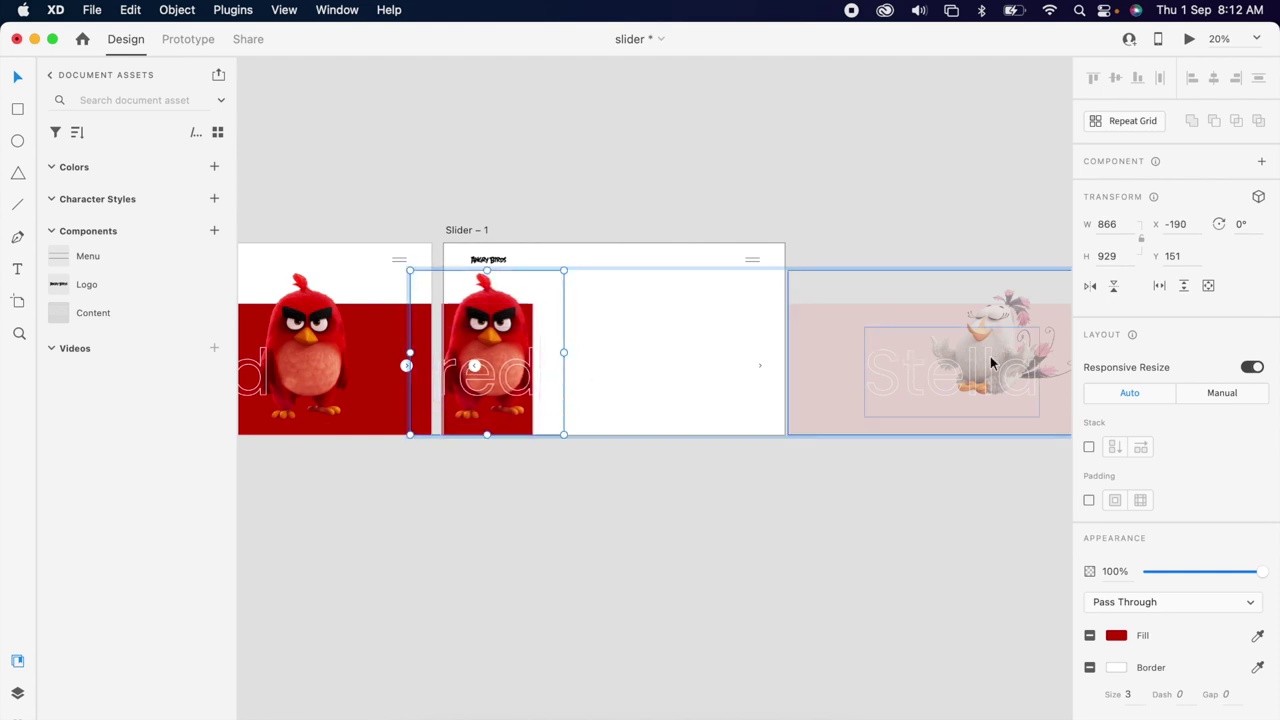
# Step: Move the Stella slide left into the Slider – 1 artboard, leaving a strip of the red slide visible beside it
pyautogui.scroll(-3, 944, 357)
pyautogui.hscroll(5, 941, 361)
pyautogui.click(740, 337)
pyautogui.scroll(-2, 745, 335)
pyautogui.moveTo(1032, 320); pyautogui.dragTo(898, 328)
pyautogui.click(665, 436)
pyautogui.scroll(3, 460, 285)
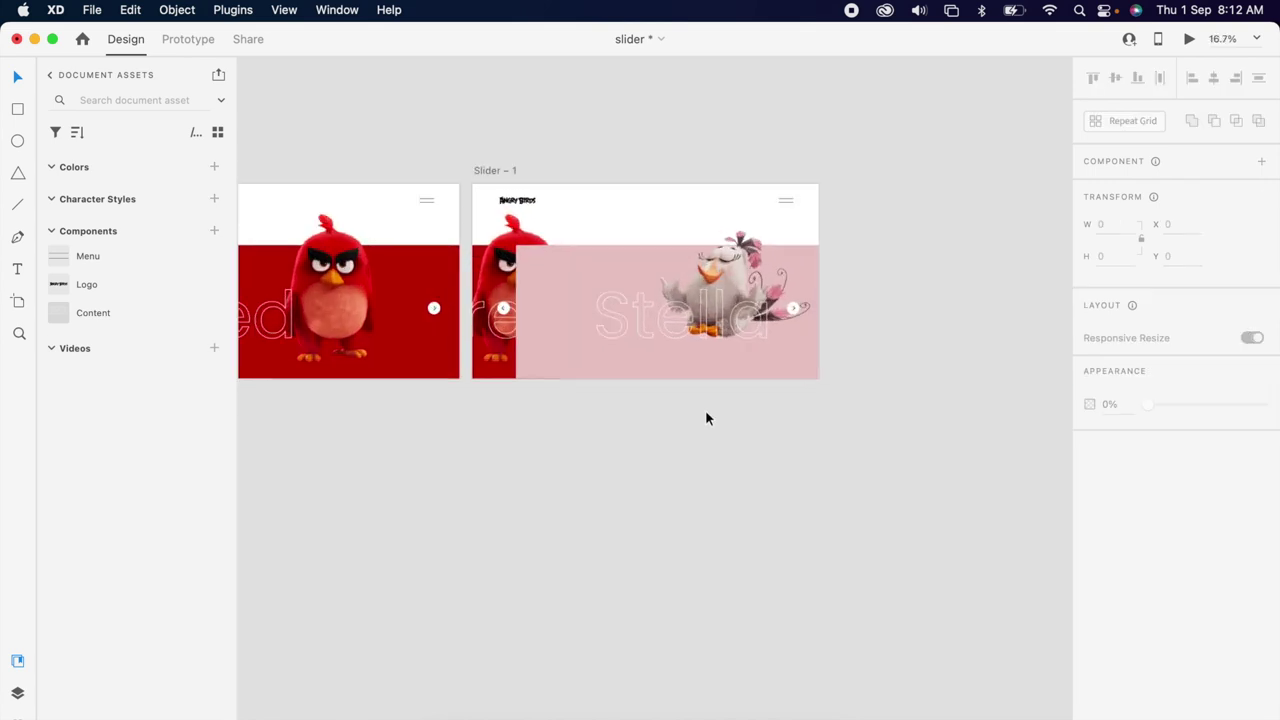
# Step: Move the outlined "Stella" text left within its slide so it only slightly overlaps the white bird
pyautogui.scroll(2, 705, 418)
pyautogui.click(722, 315)
pyautogui.doubleClick(722, 315)
pyautogui.moveTo(722, 315); pyautogui.dragTo(653, 303)
pyautogui.click(669, 459)
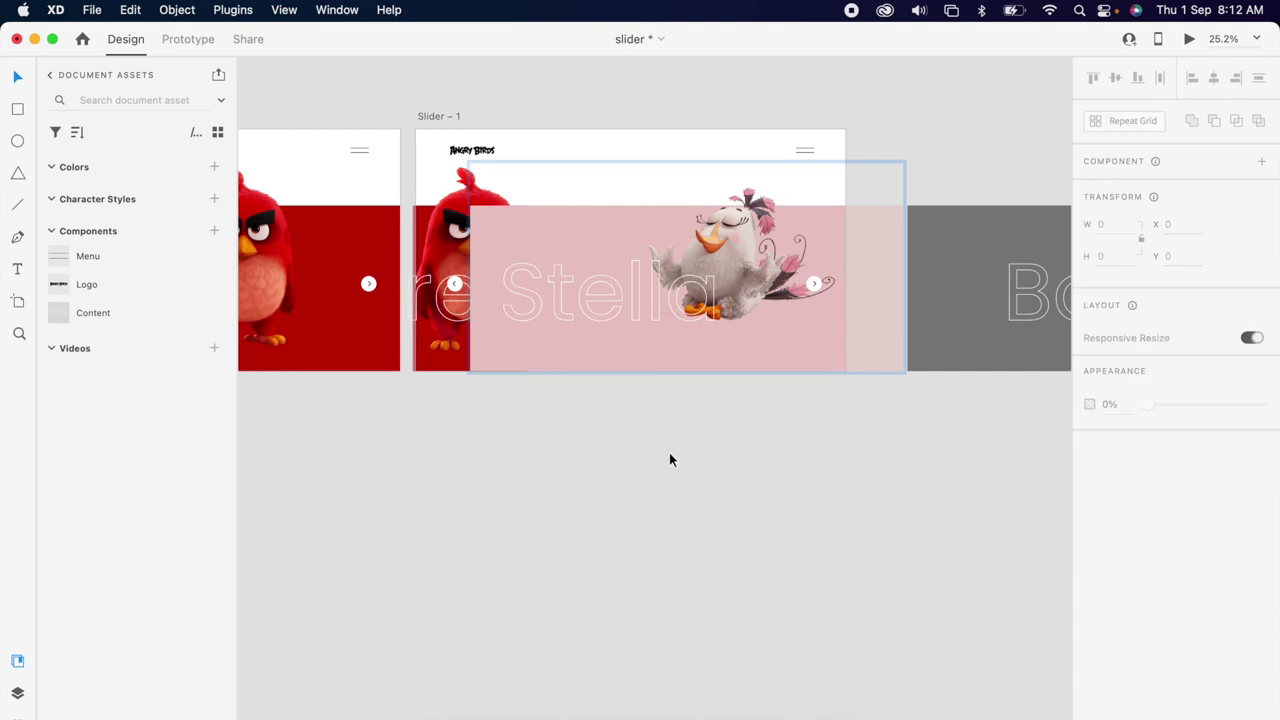
# Step: Duplicate the Slider – 1 artboard
pyautogui.scroll(-1, 669, 459)
pyautogui.click(671, 375)
pyautogui.click(607, 428)
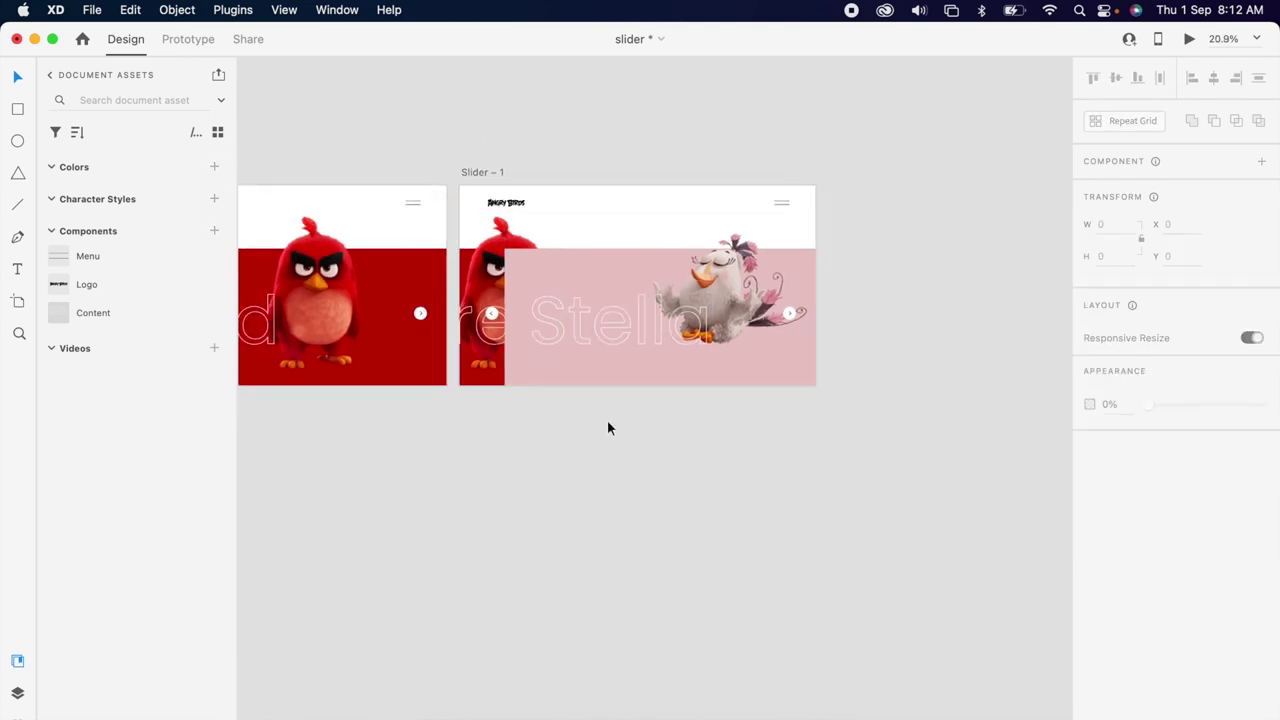
pyautogui.click(479, 176)
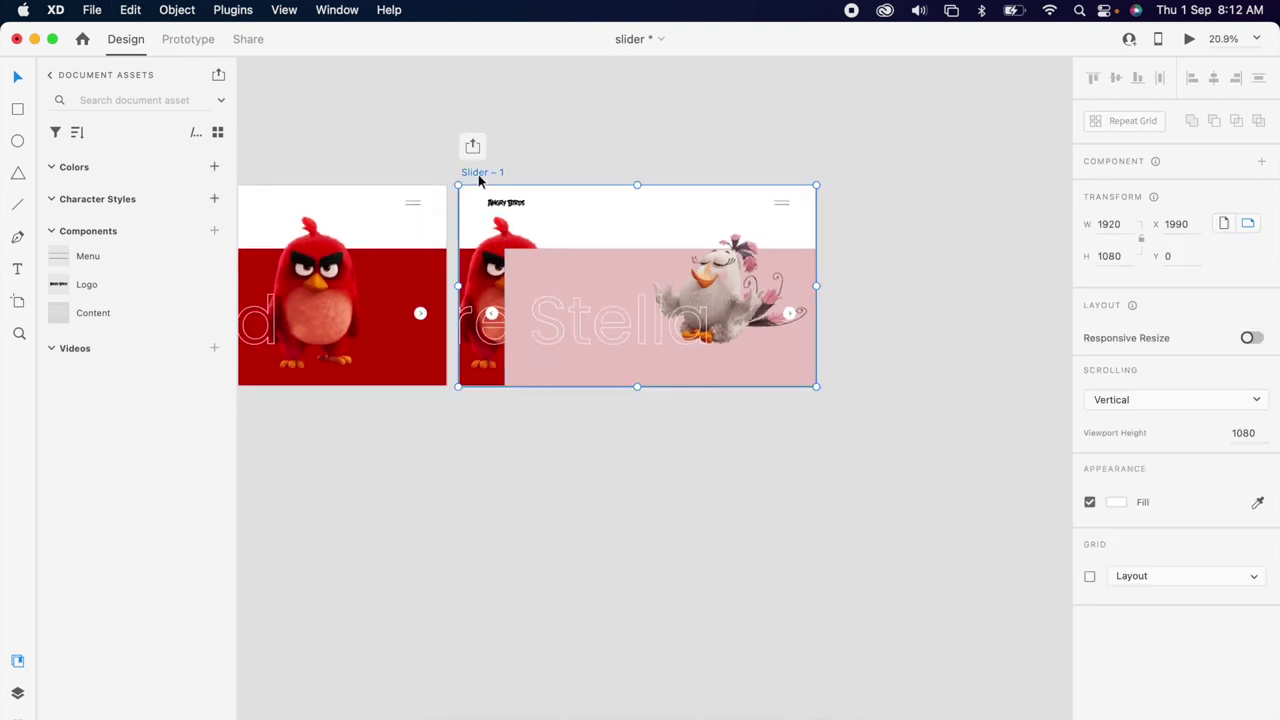
pyautogui.press('super+d')
# Step: Shift the Stella slide's contents left on the Slider – 2 artboard to make room for the Bomb slide
pyautogui.hscroll(5, 609, 194)
pyautogui.click(654, 360)
pyautogui.scroll(-2, 654, 360)
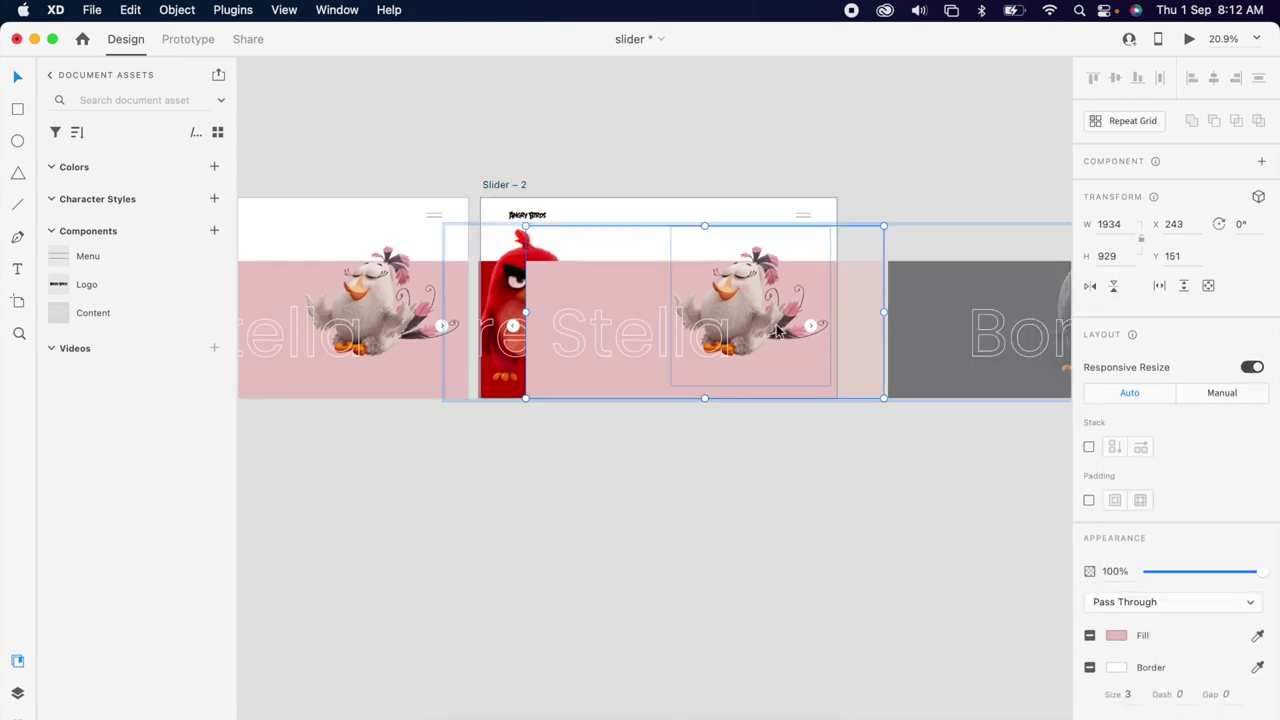
pyautogui.scroll(-1, 778, 330)
pyautogui.moveTo(867, 316); pyautogui.dragTo(731, 334)
# Step: Move the Bomb and Chuck slides left so the Bomb slide covers most of the Slider – 2 artboard
pyautogui.click(936, 343)
pyautogui.scroll(-2, 936, 343)
pyautogui.moveTo(1024, 292); pyautogui.dragTo(790, 326)
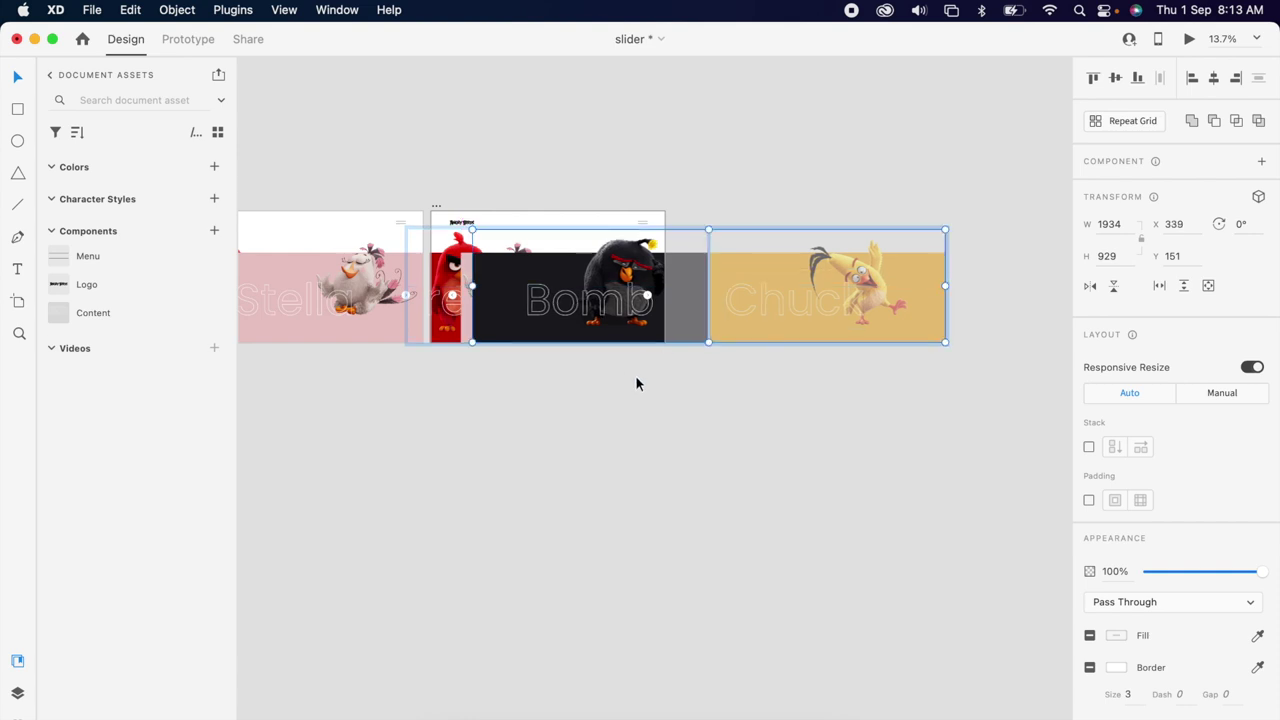
pyautogui.moveTo(708, 294); pyautogui.dragTo(662, 295)
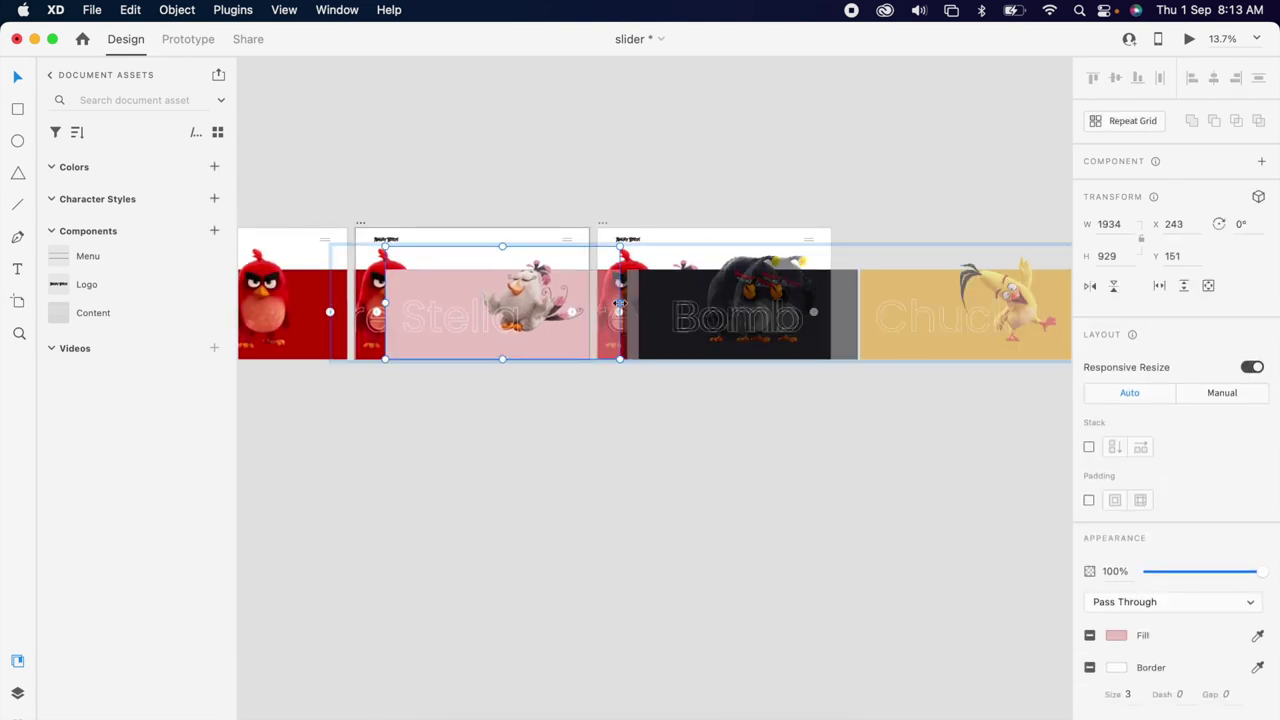
# Step: Trim the Stella slide to the right edge of the Slider – 1 artboard and duplicate the Slider – 2 artboard
pyautogui.moveTo(615, 304); pyautogui.dragTo(590, 305)
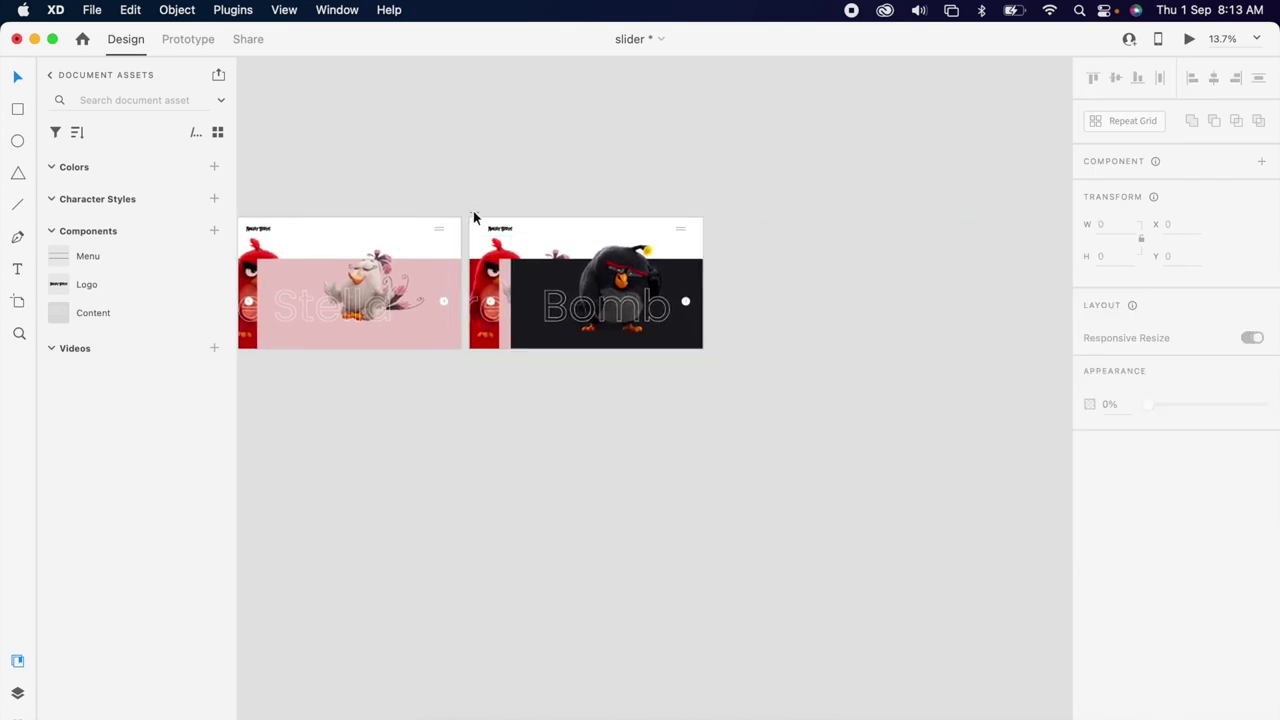
pyautogui.click(474, 217)
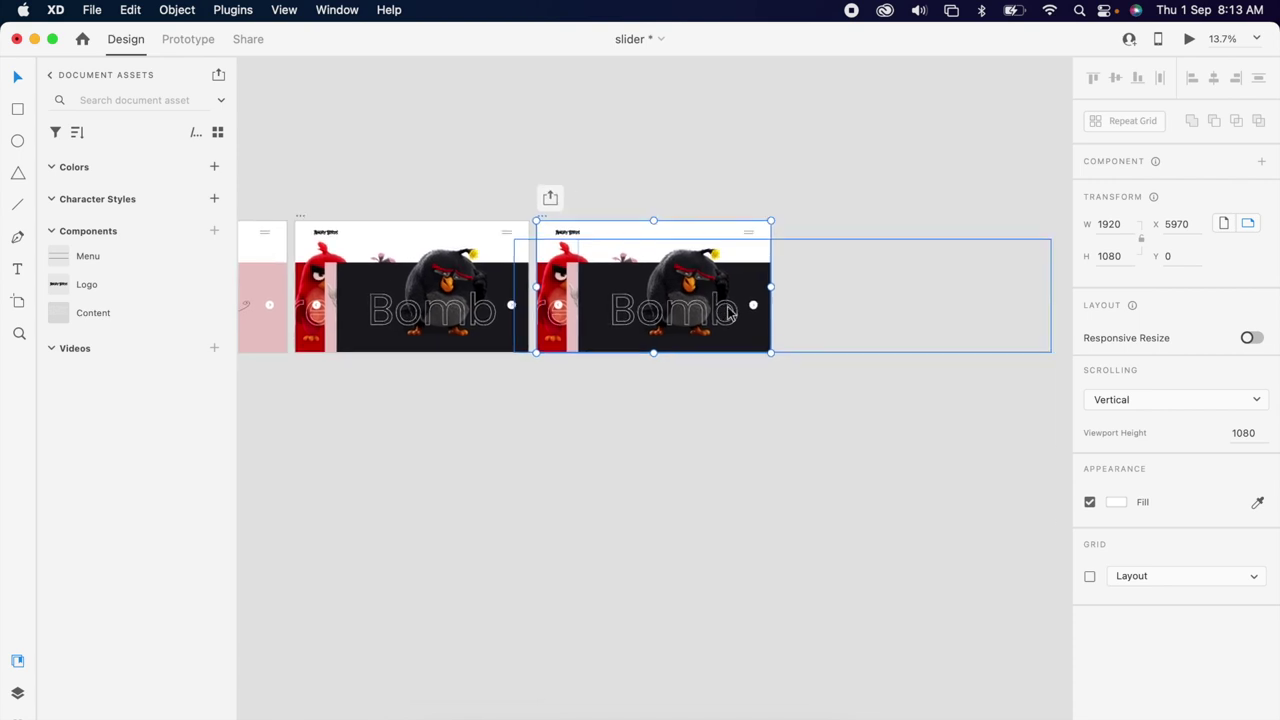
# Step: On the Slider – 3 artboard, narrow the Bomb slide to 1069 px and move the Chuck slide left, trimming it at the artboard's edge
pyautogui.doubleClick(630, 303)
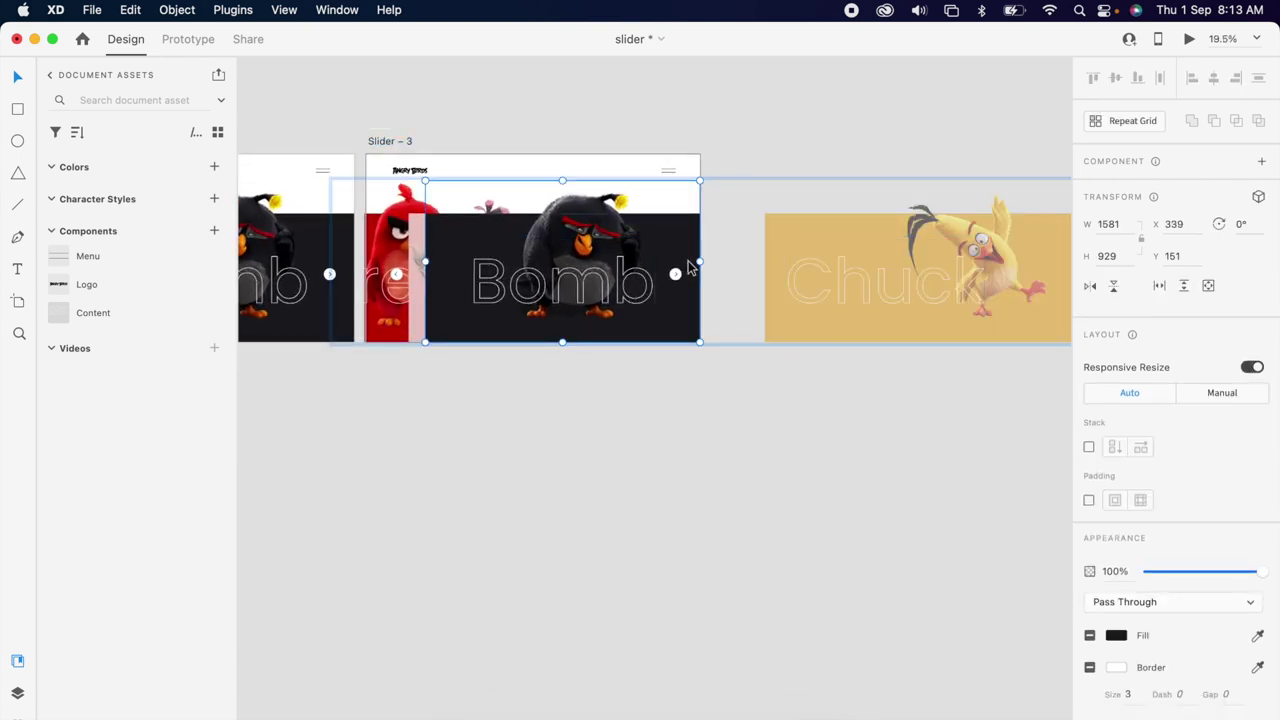
pyautogui.moveTo(697, 262); pyautogui.dragTo(611, 278)
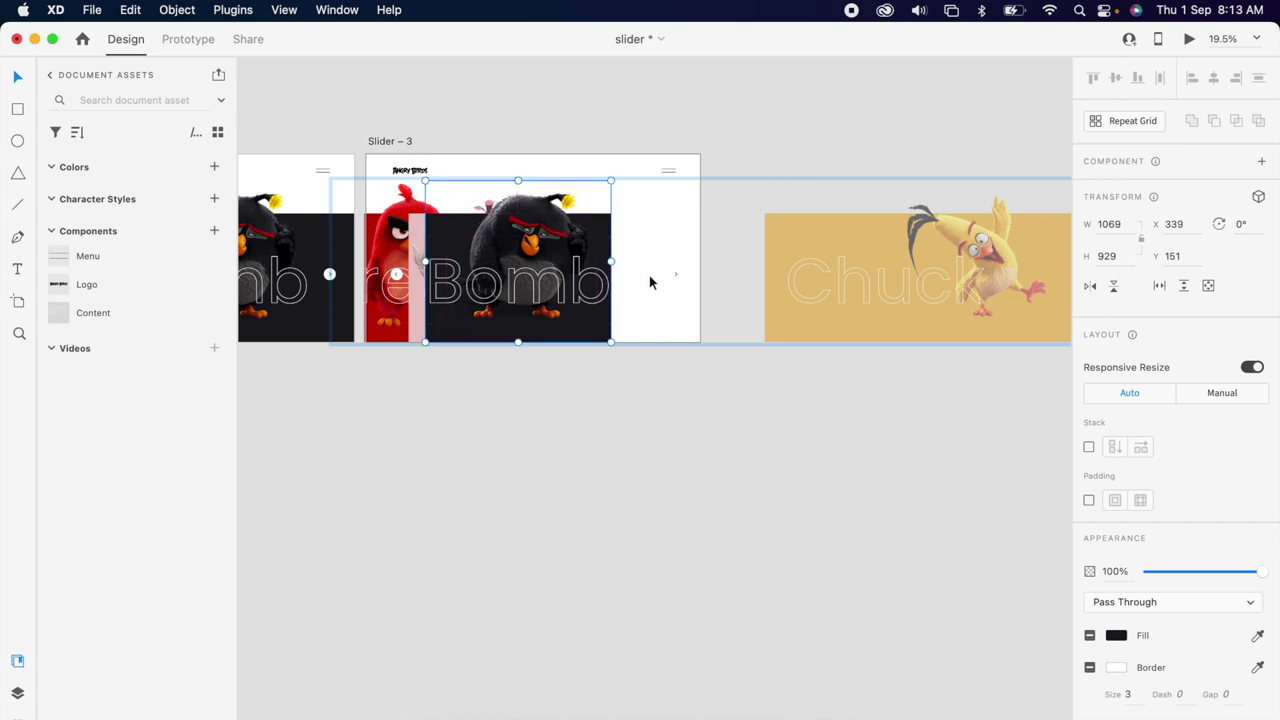
pyautogui.moveTo(991, 286); pyautogui.dragTo(672, 286)
pyautogui.moveTo(781, 261)
pyautogui.mouseDown()
pyautogui.moveTo(701, 271)
pyautogui.moveTo(803, 266)
pyautogui.moveTo(762, 268)
pyautogui.mouseUp()
pyautogui.click(883, 250)
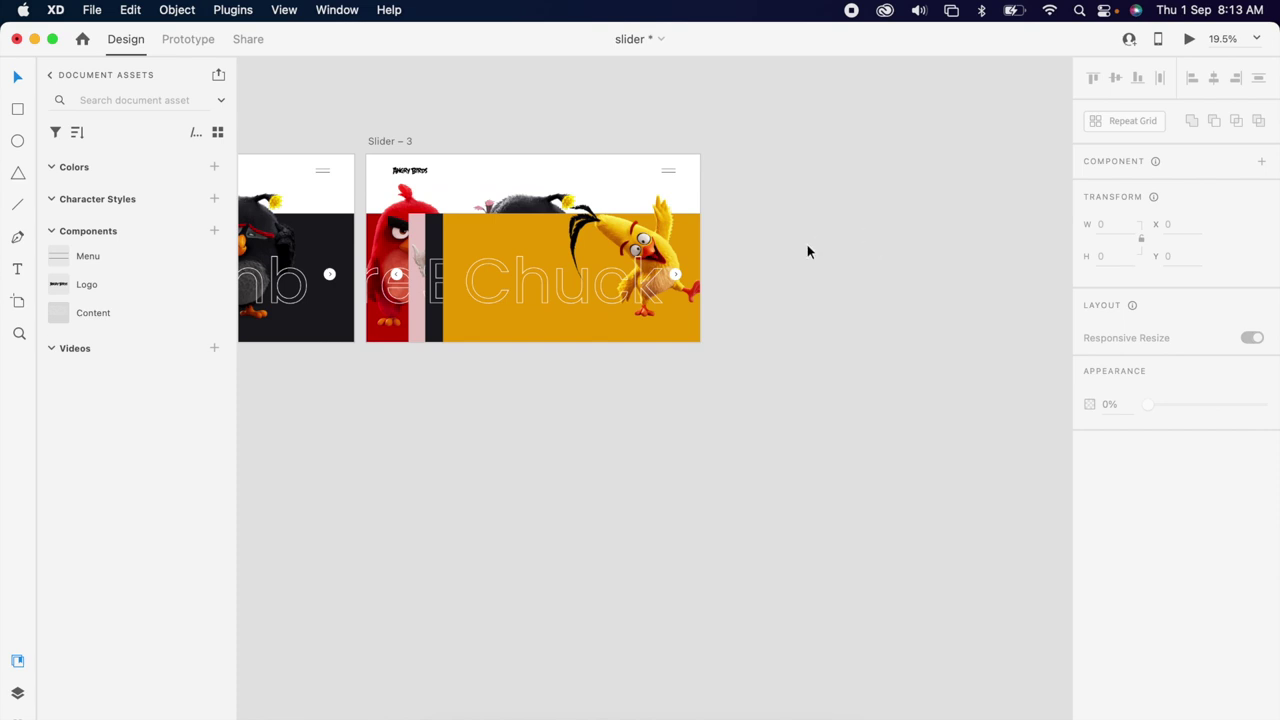
# Step: In prototype mode, link the next arrow on the Red artboard to the Slider – 1 artboard
pyautogui.hscroll(-10, 816, 237)
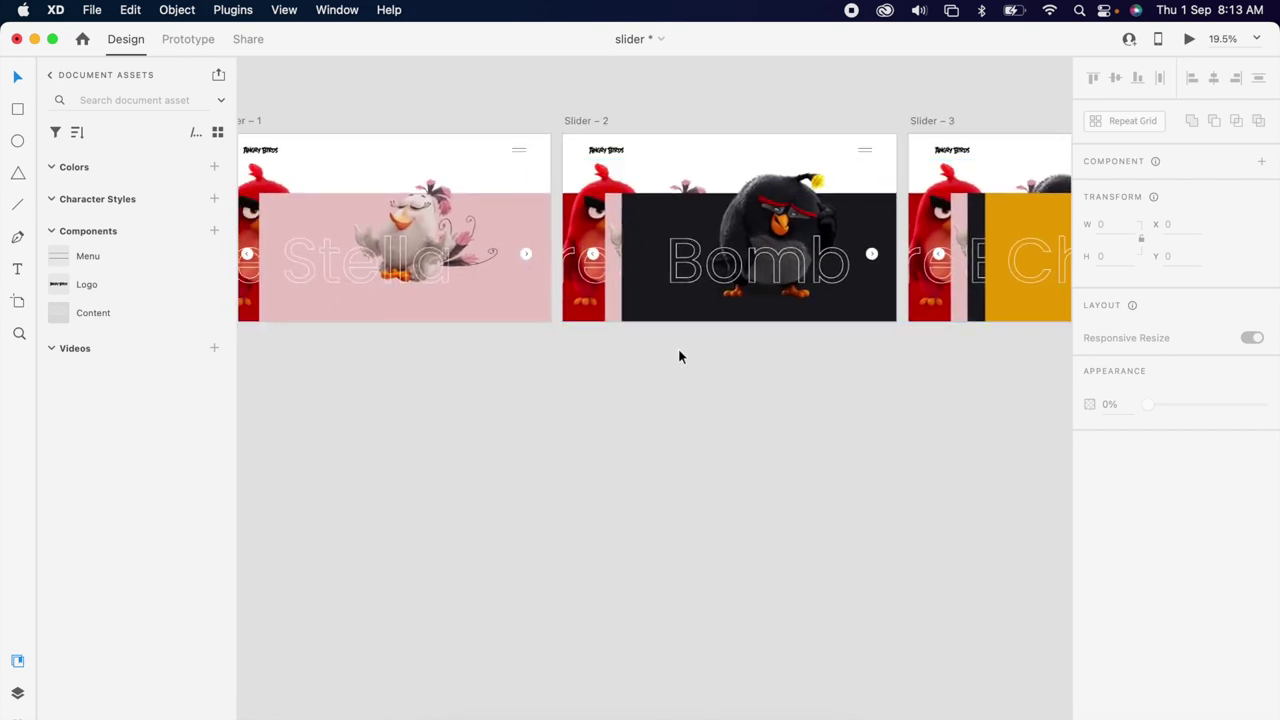
pyautogui.scroll(-5, 680, 350)
pyautogui.hscroll(-3, 691, 343)
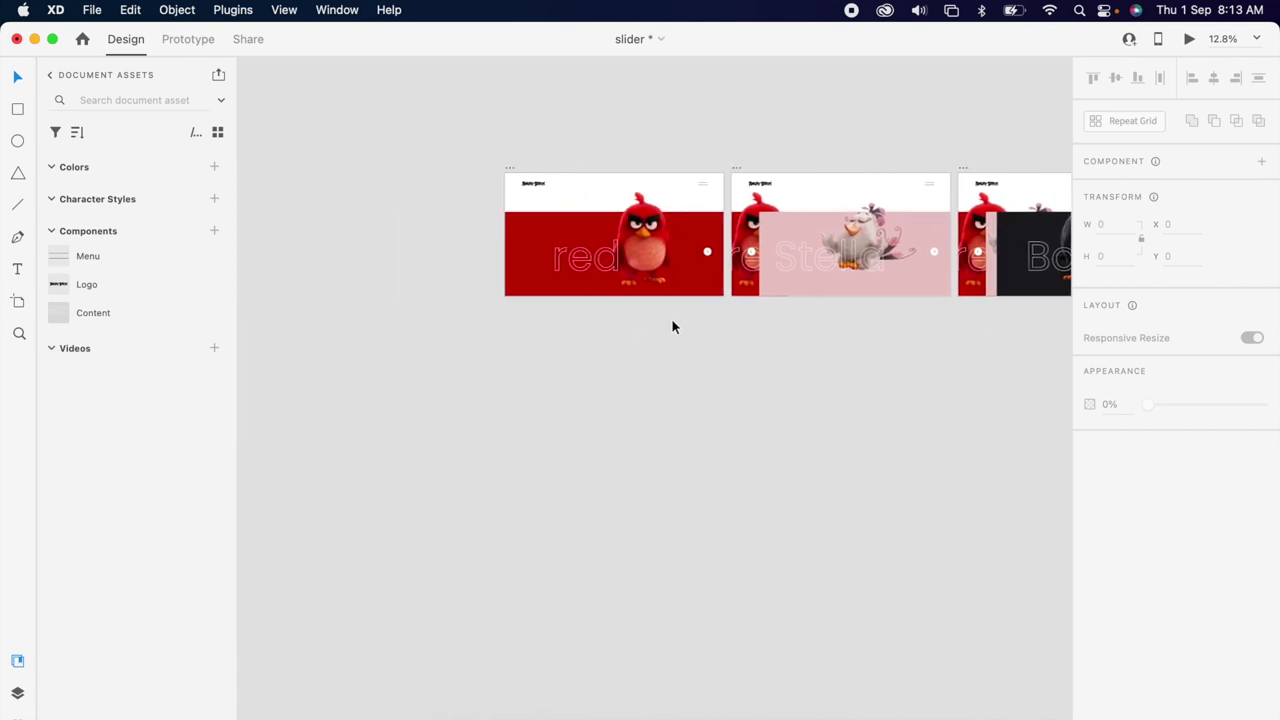
pyautogui.doubleClick(655, 248)
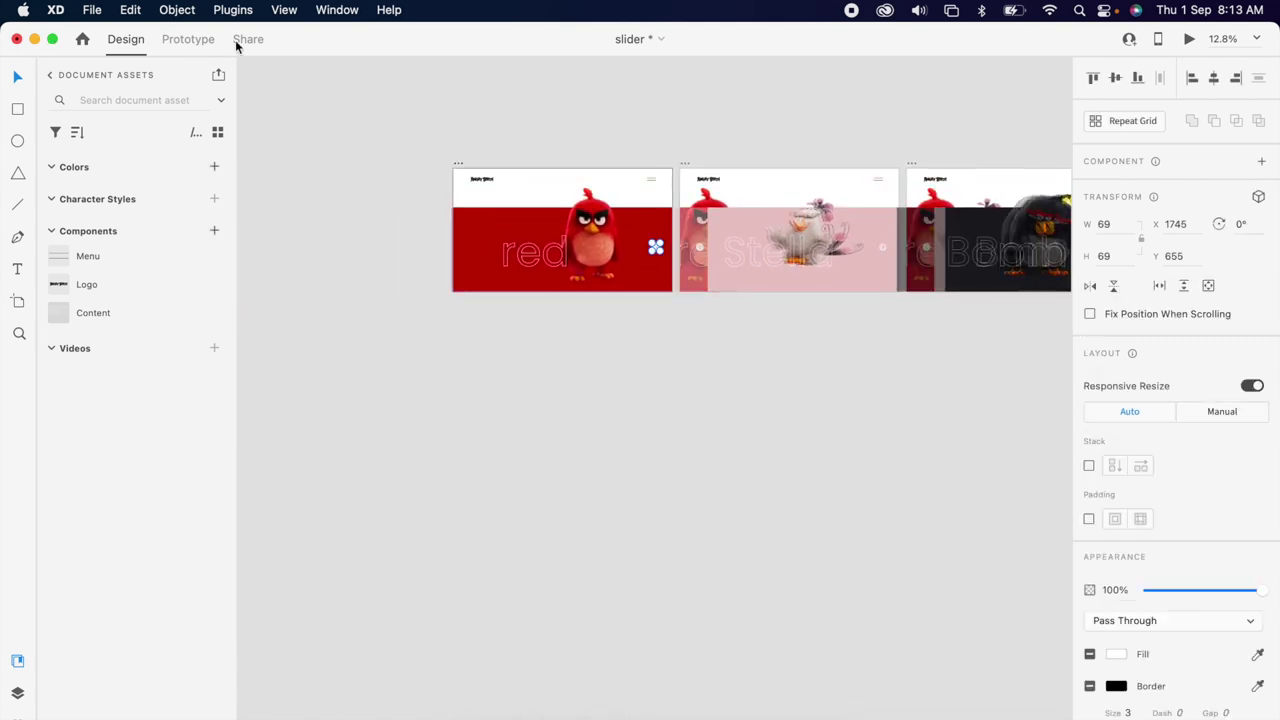
pyautogui.click(203, 40)
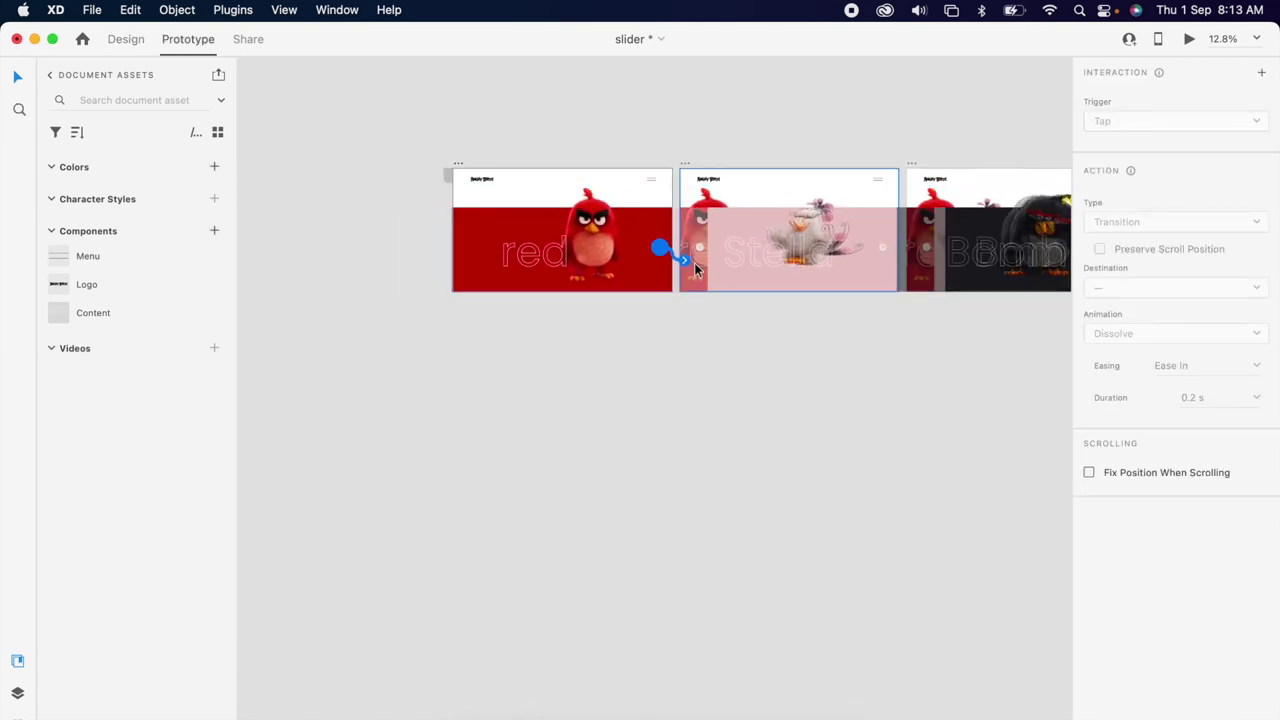
pyautogui.moveTo(660, 248); pyautogui.dragTo(810, 268)
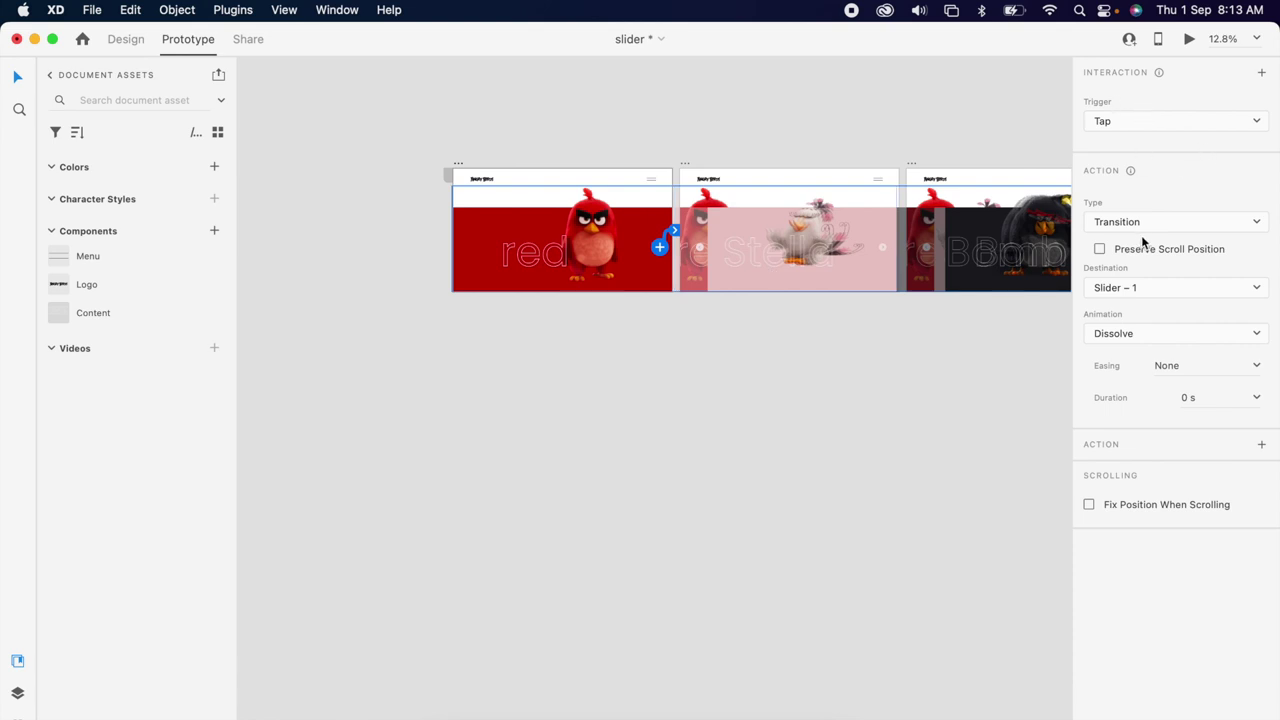
# Step: Set the link's action to Auto-Animate with Ease In-Out easing and a duration of 1.5 s
pyautogui.click(1143, 224)
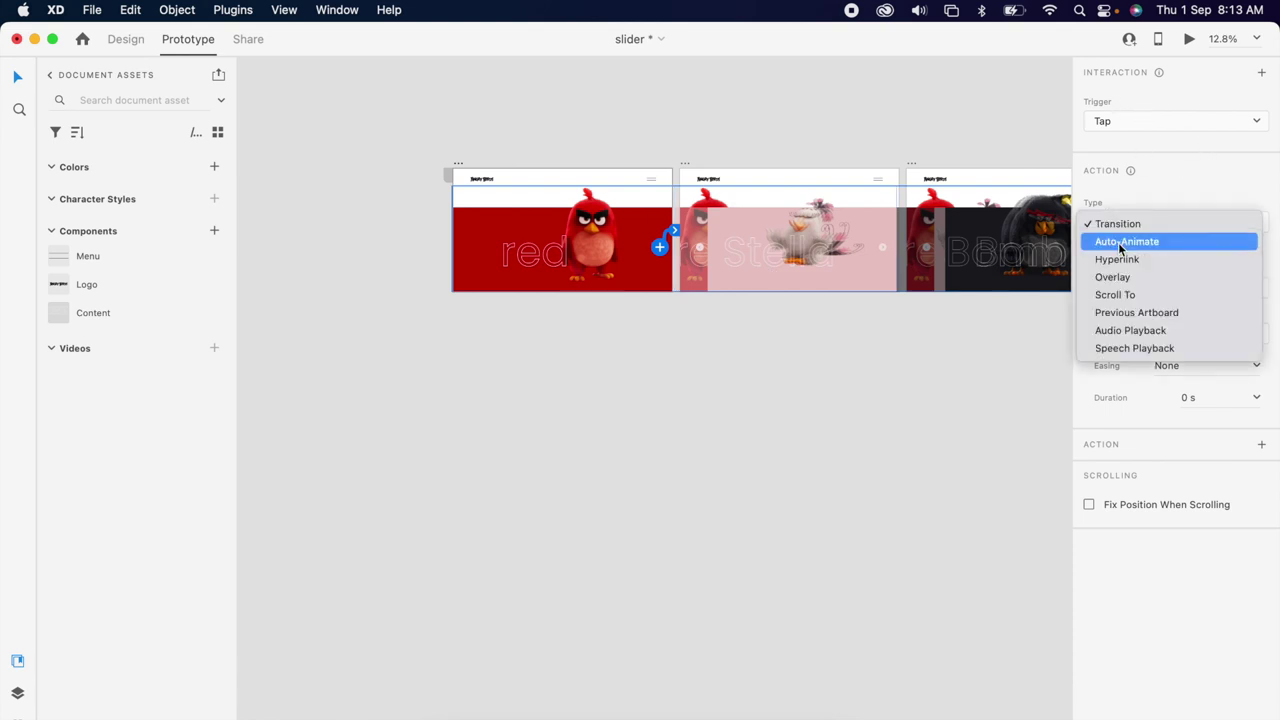
pyautogui.click(1120, 246)
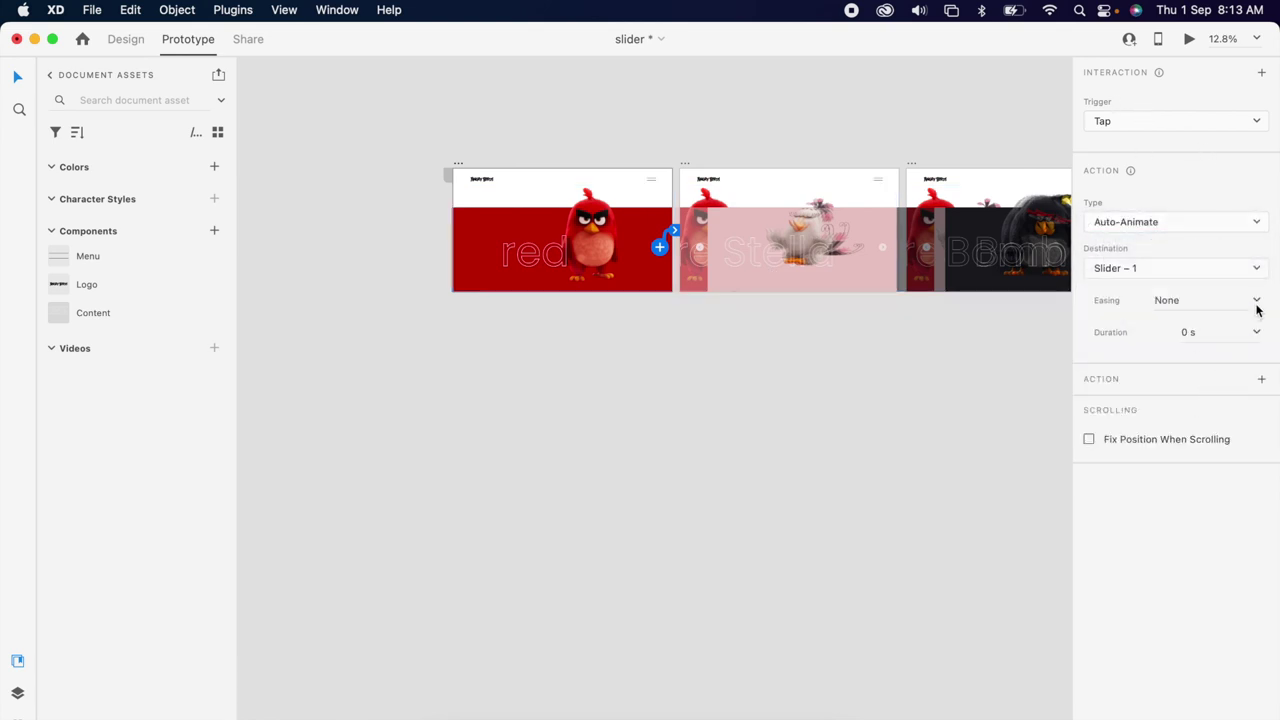
pyautogui.click(1256, 302)
pyautogui.click(1195, 365)
pyautogui.click(1216, 336)
pyautogui.click(852, 389)
# Step: Link the Stella artboard's previous arrow to the Slider artboard and its next arrow to Slider – 2
pyautogui.hscroll(3, 647, 252)
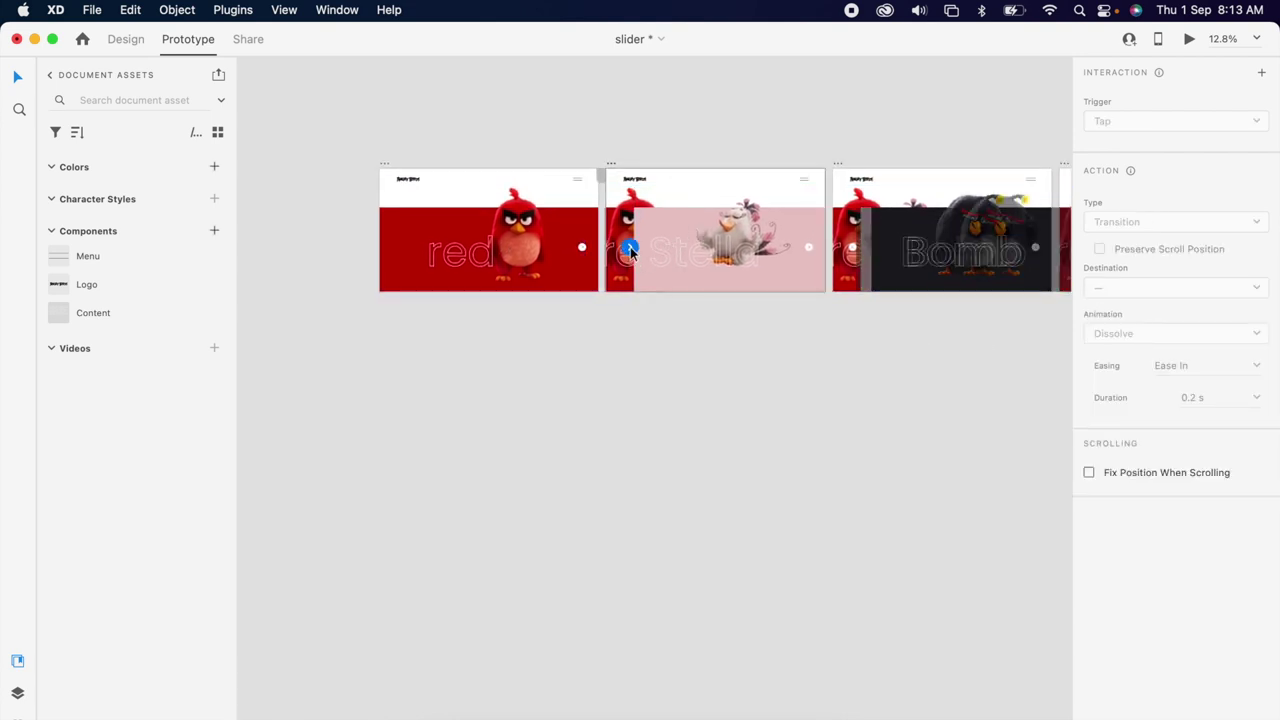
pyautogui.moveTo(630, 250); pyautogui.dragTo(451, 275)
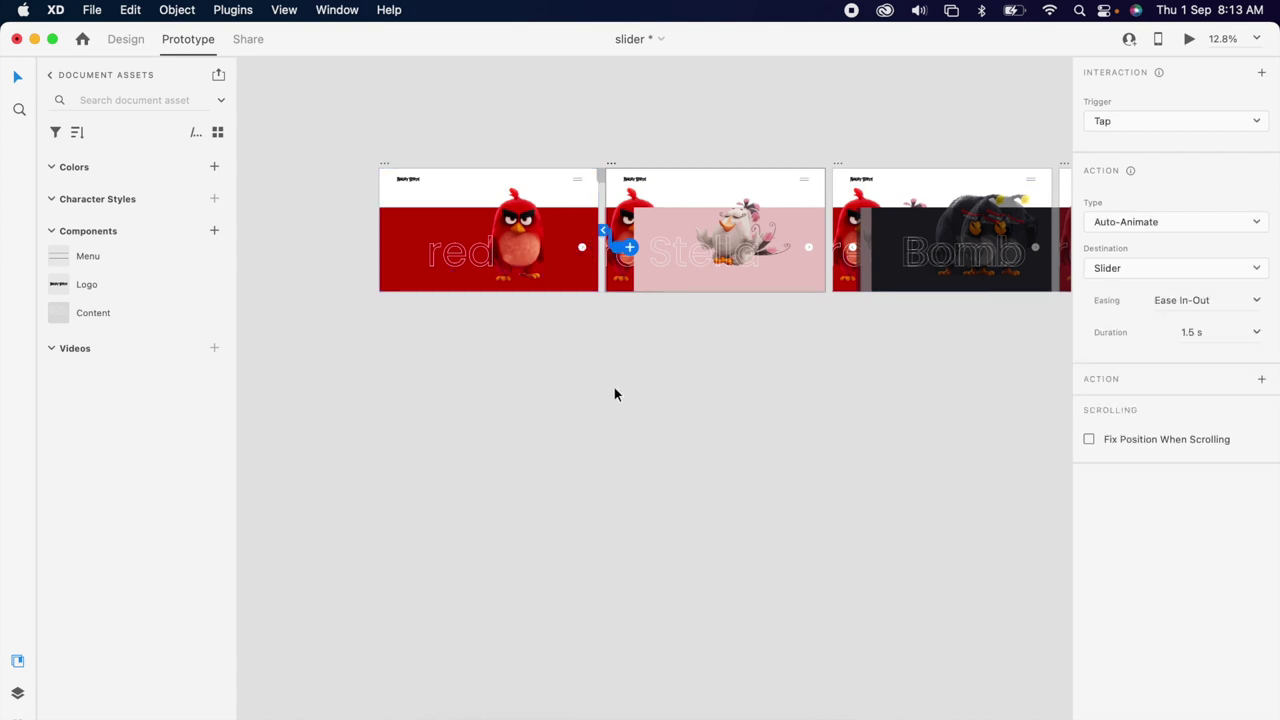
pyautogui.click(808, 248)
pyautogui.moveTo(808, 248); pyautogui.dragTo(886, 371)
# Step: Link the Bomb artboard's previous arrow back to the Slider – 1 artboard
pyautogui.hscroll(5, 627, 255)
pyautogui.click(717, 264)
pyautogui.moveTo(717, 264); pyautogui.dragTo(620, 289)
# Step: Link the Bomb artboard's next arrow to Slider – 3 and the Chuck artboard's previous arrow back to Slider – 2
pyautogui.hscroll(5, 800, 314)
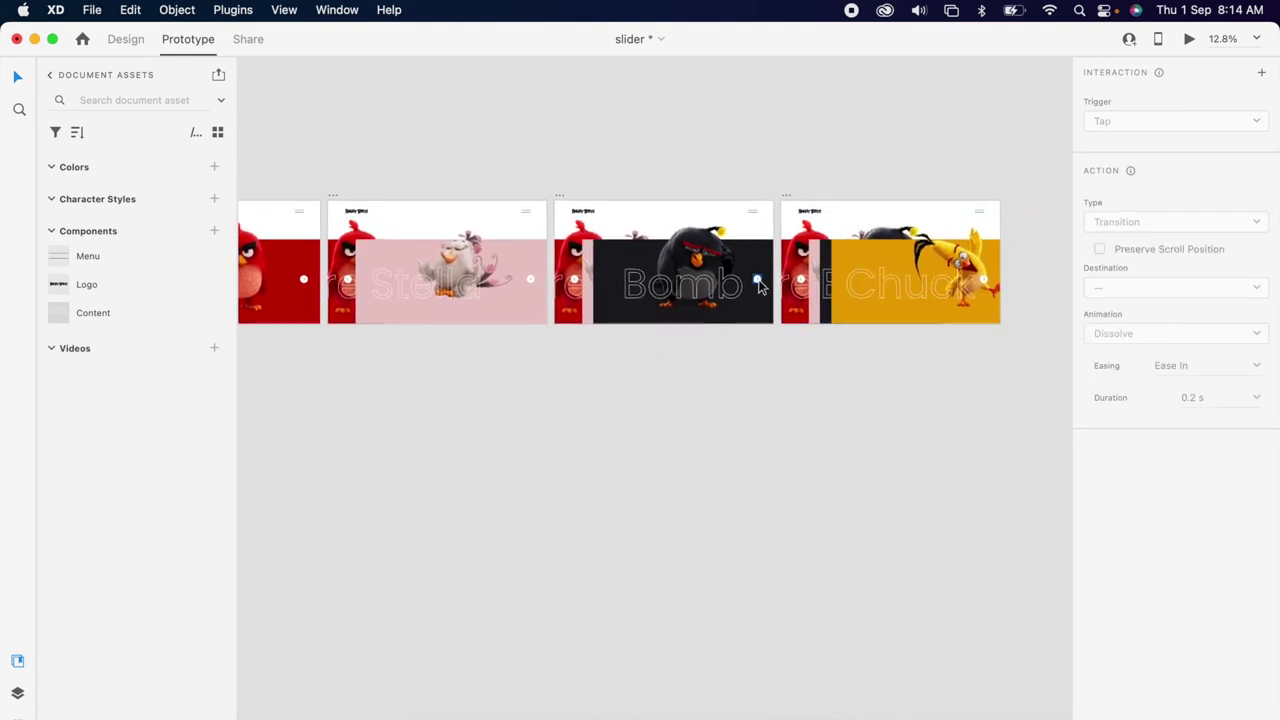
pyautogui.click(760, 279)
pyautogui.moveTo(760, 279); pyautogui.dragTo(633, 309)
pyautogui.click(805, 280)
pyautogui.click(1046, 303)
# Step: Preview the prototype from the Red slide and advance through the Stella, Bomb and Chuck slides
pyautogui.hscroll(-5, 985, 290)
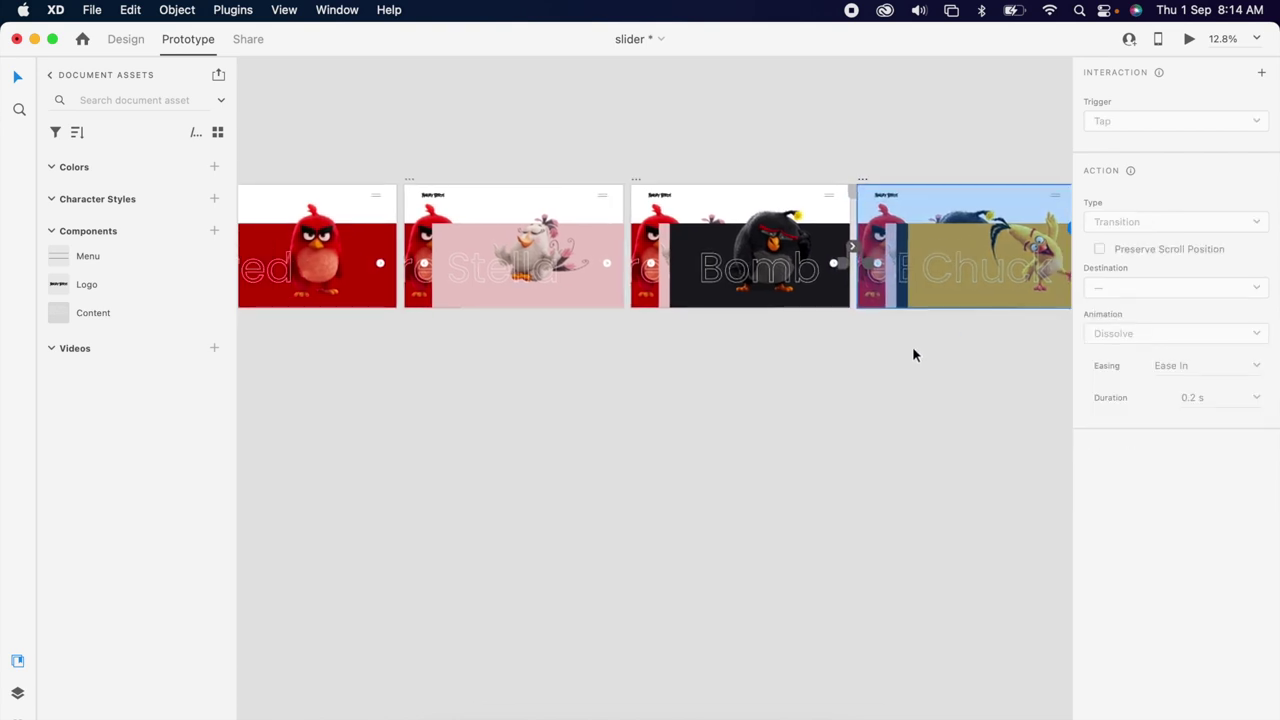
pyautogui.click(447, 276)
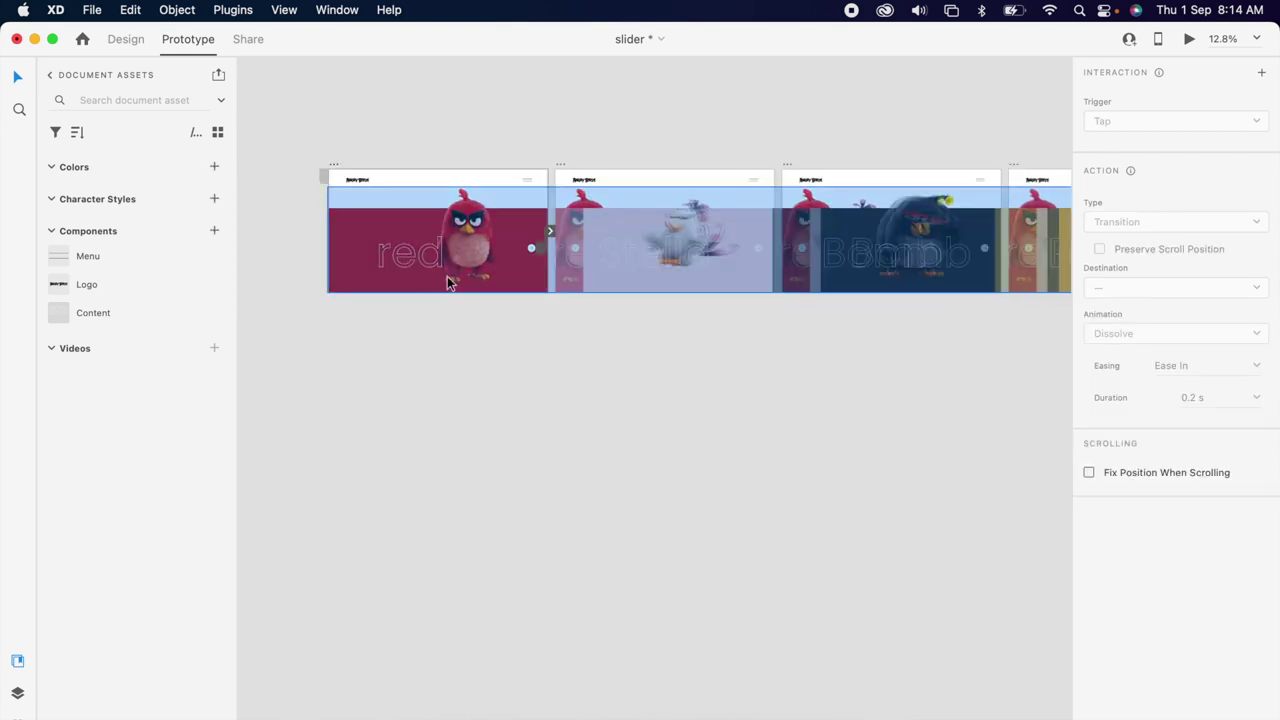
pyautogui.click(1189, 40)
pyautogui.click(1190, 500)
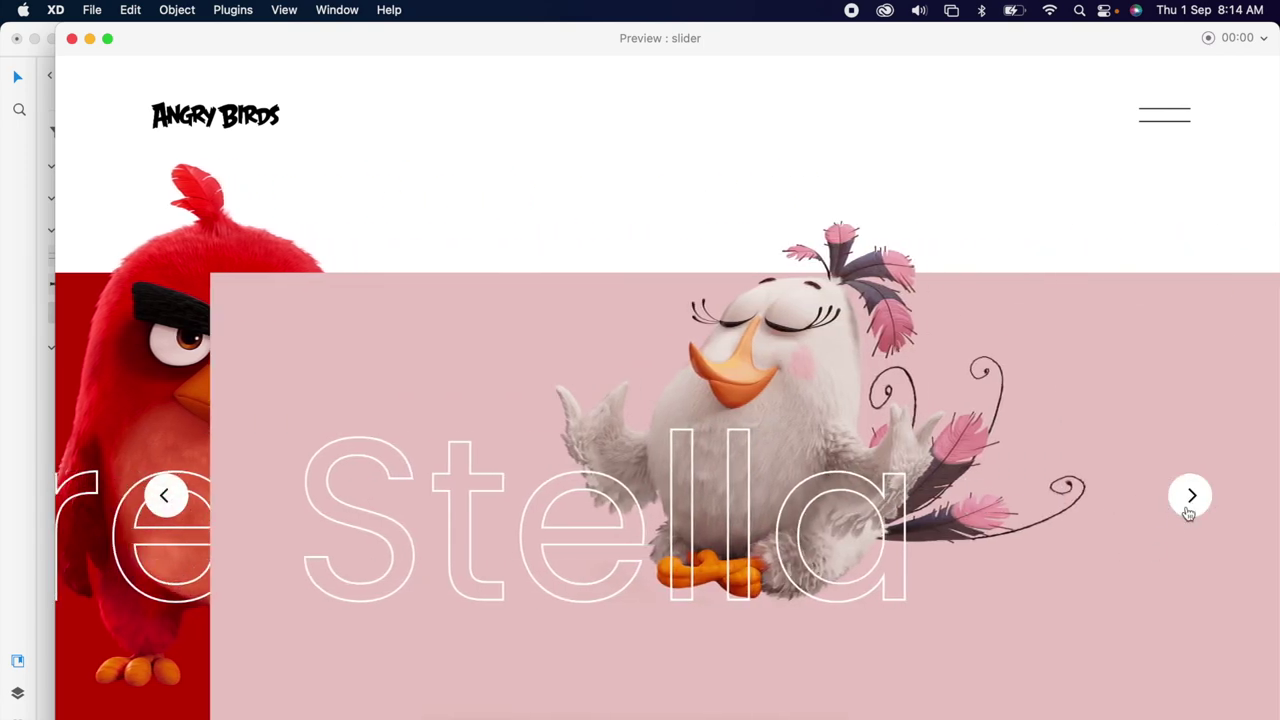
pyautogui.click(1188, 511)
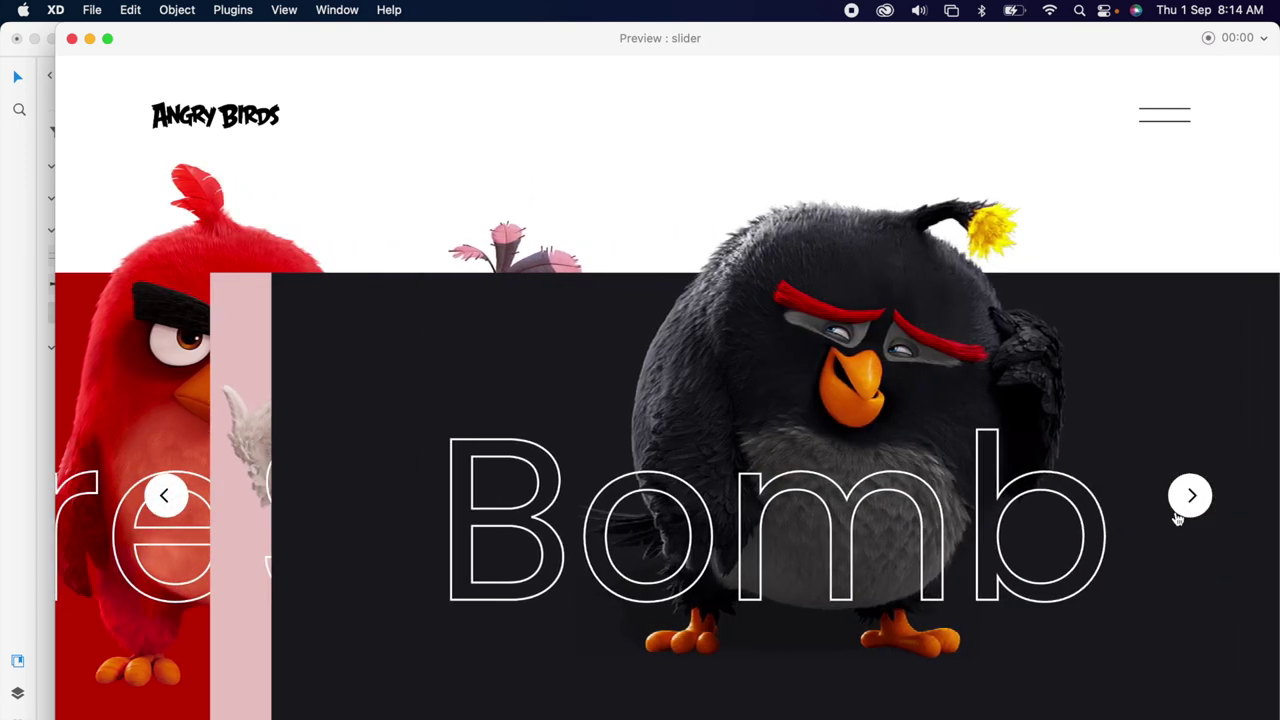
pyautogui.click(1193, 496)
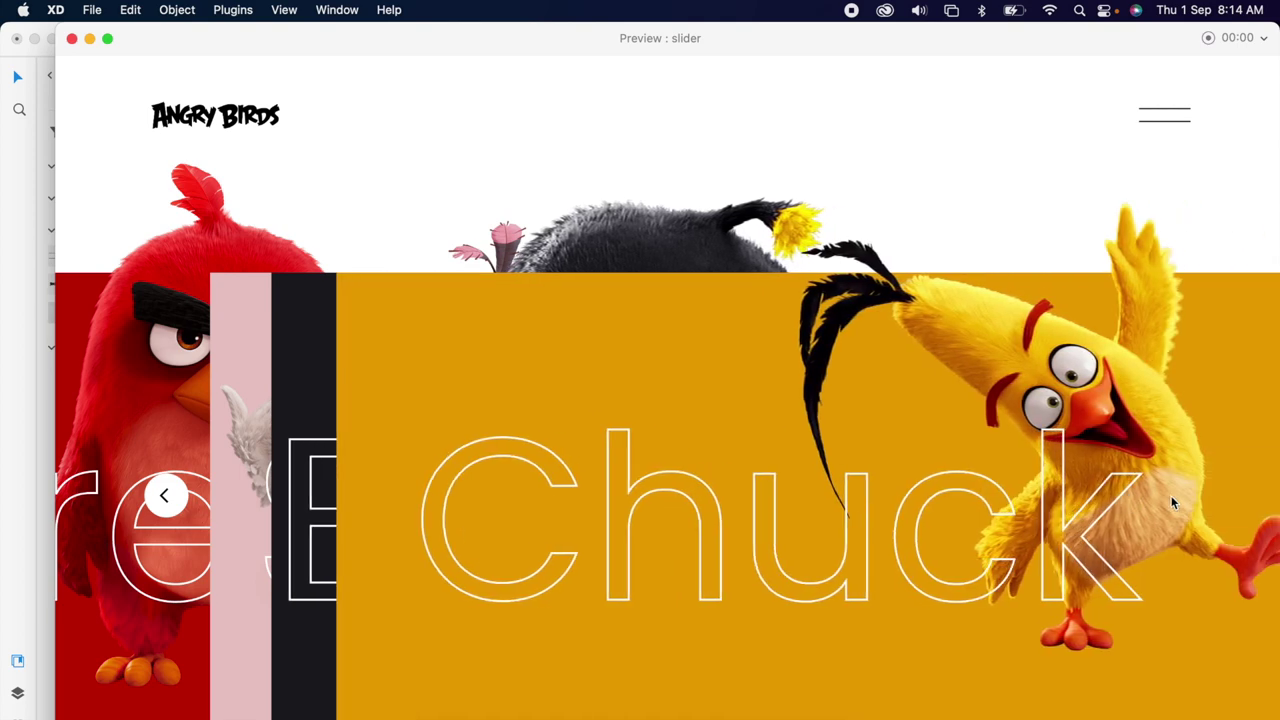
pyautogui.click(71, 39)
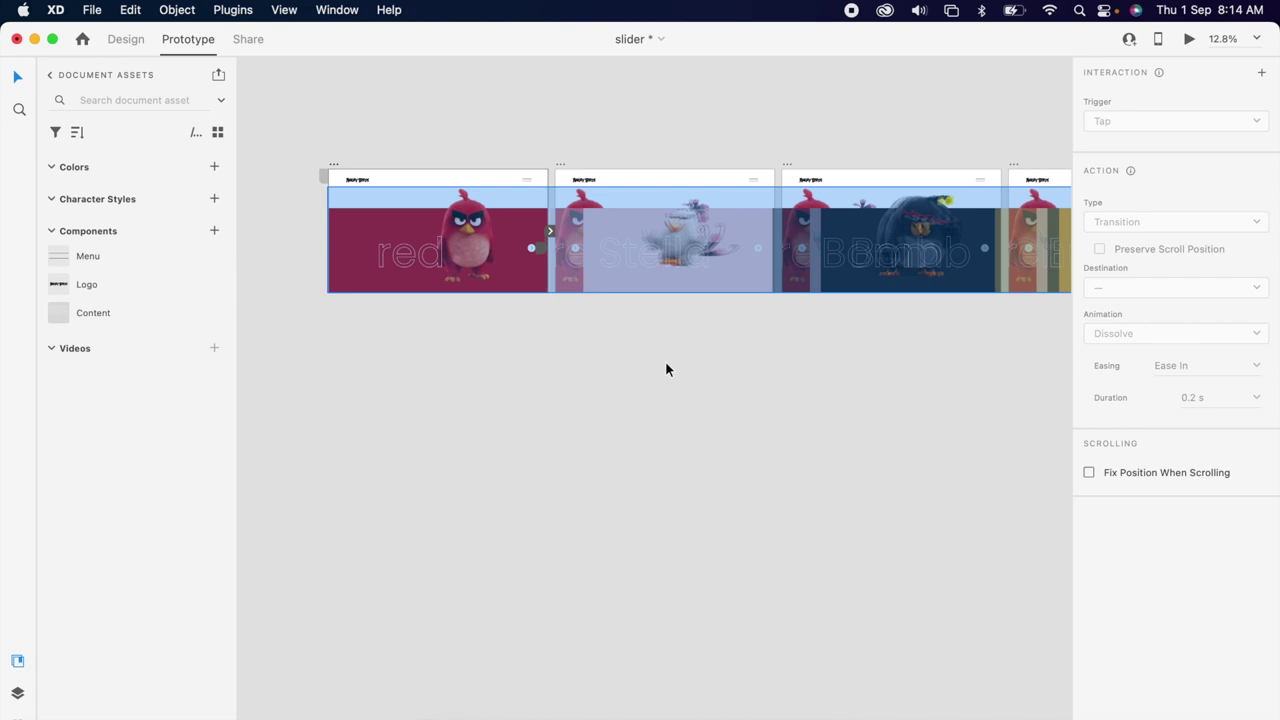
# Step: Return to design mode and duplicate the Slider – 3 artboard directly below the original
pyautogui.click(125, 39)
pyautogui.hscroll(10, 731, 188)
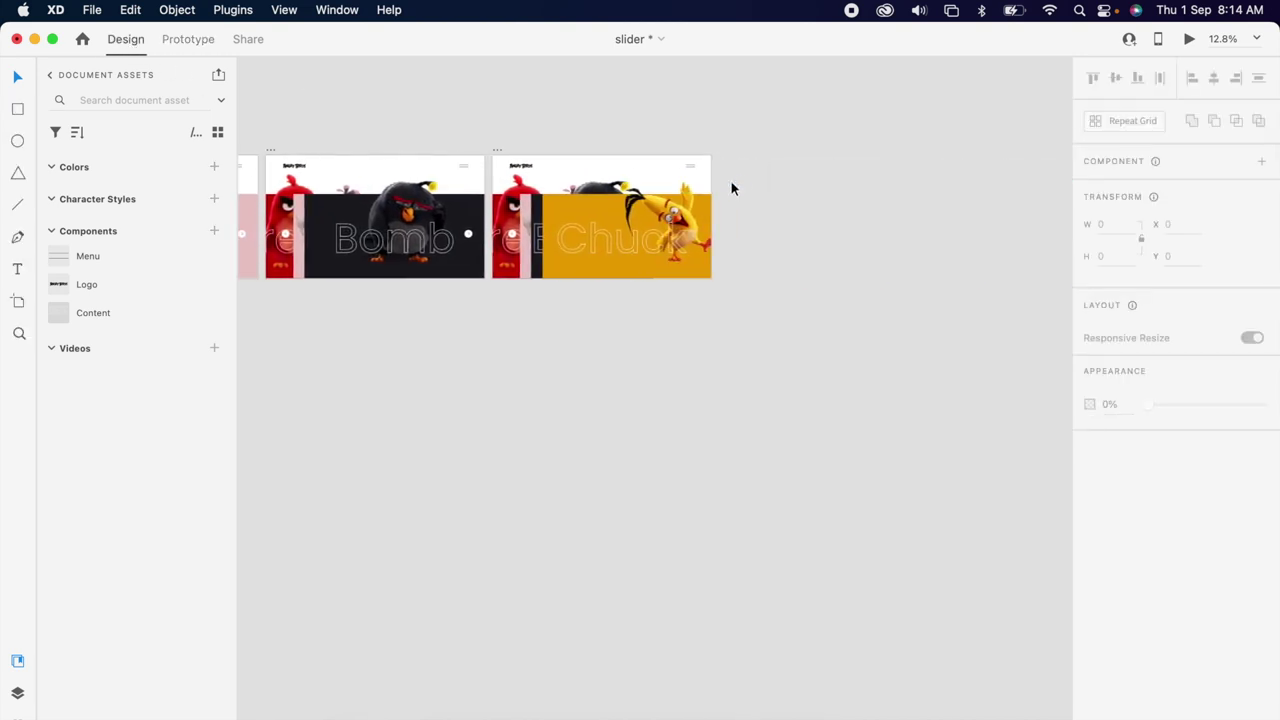
pyautogui.click(498, 150)
pyautogui.moveTo(497, 172); pyautogui.dragTo(489, 297)
# Step: Enlarge the orange Chuck rectangle on Slider – 4 to 1920 × 1080 so it fills the whole artboard
pyautogui.scroll(2, 568, 375)
pyautogui.scroll(2, 568, 376)
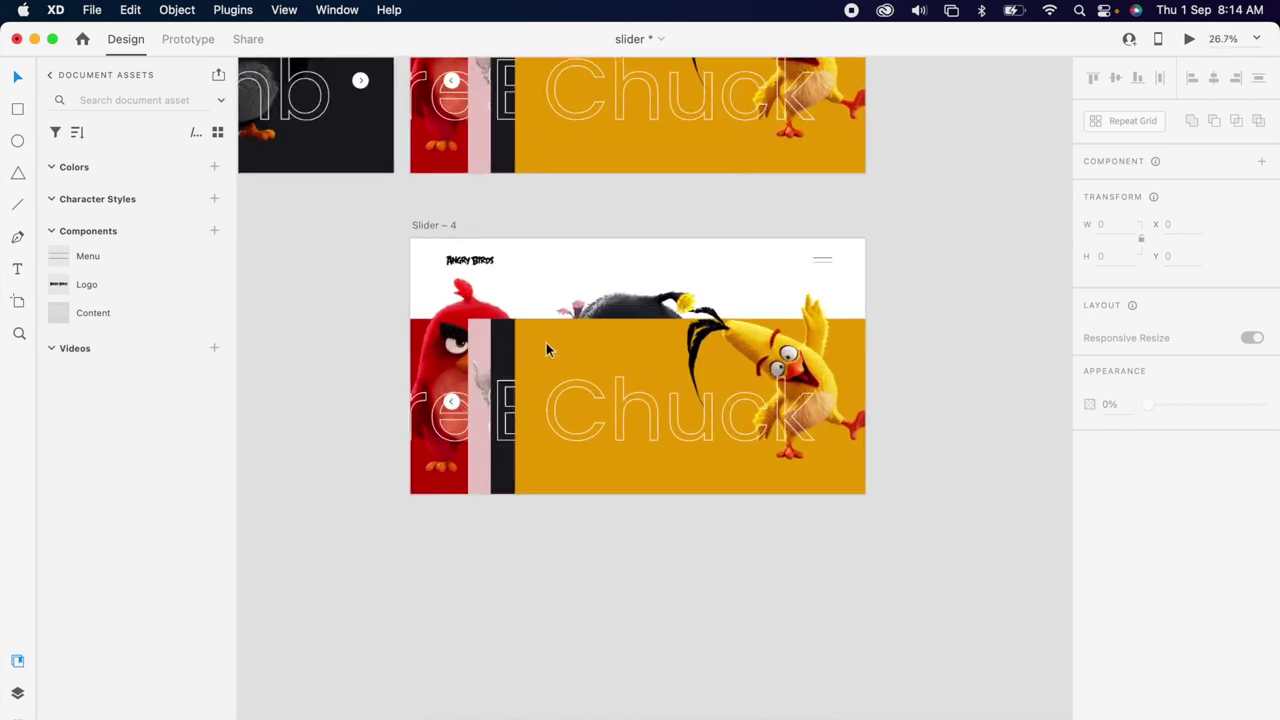
pyautogui.click(546, 345)
pyautogui.moveTo(514, 319); pyautogui.dragTo(409, 236)
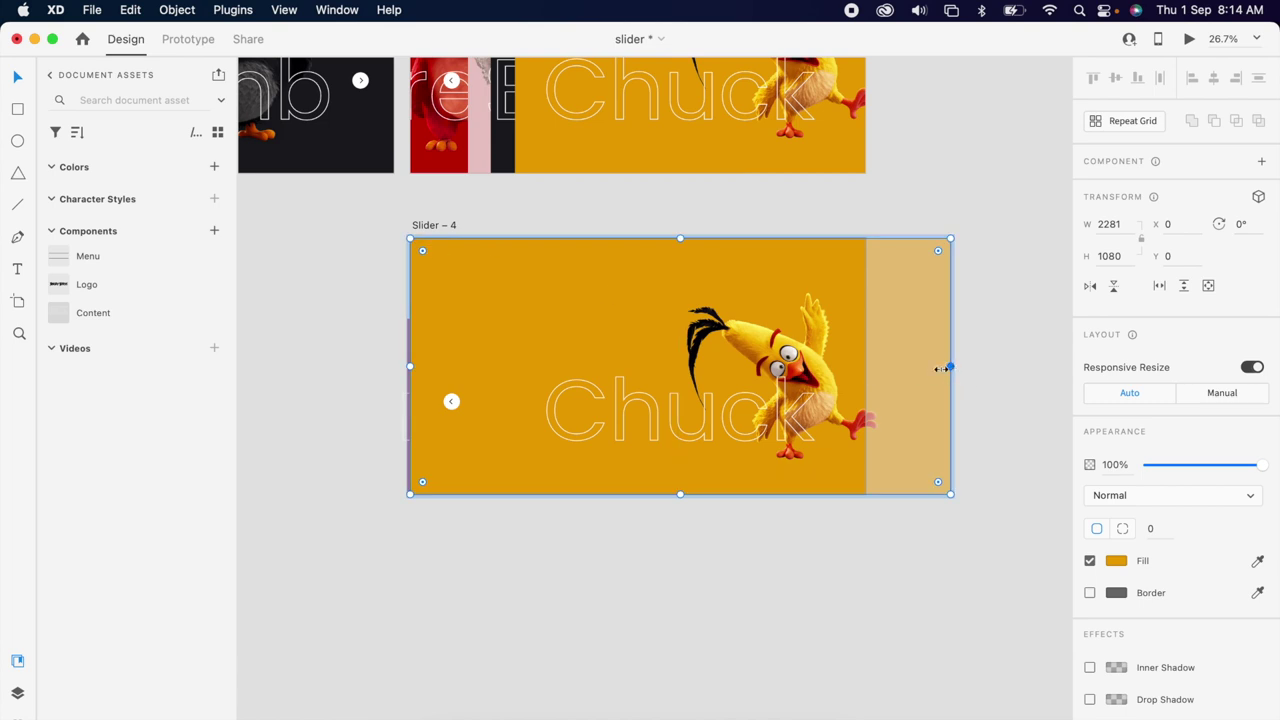
pyautogui.moveTo(947, 367); pyautogui.dragTo(869, 380)
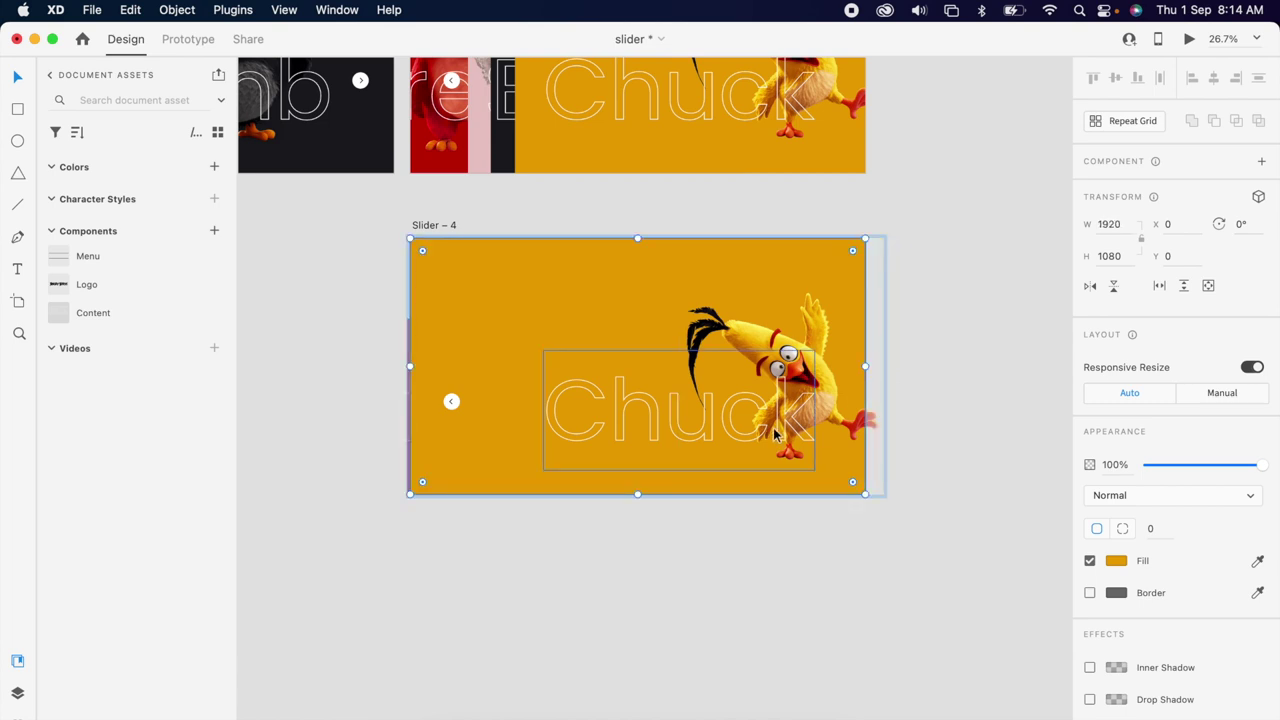
# Step: Move the outlined "Chuck" text left to X 239 and shift the yellow bird to the left side of Slider – 4
pyautogui.click(697, 437)
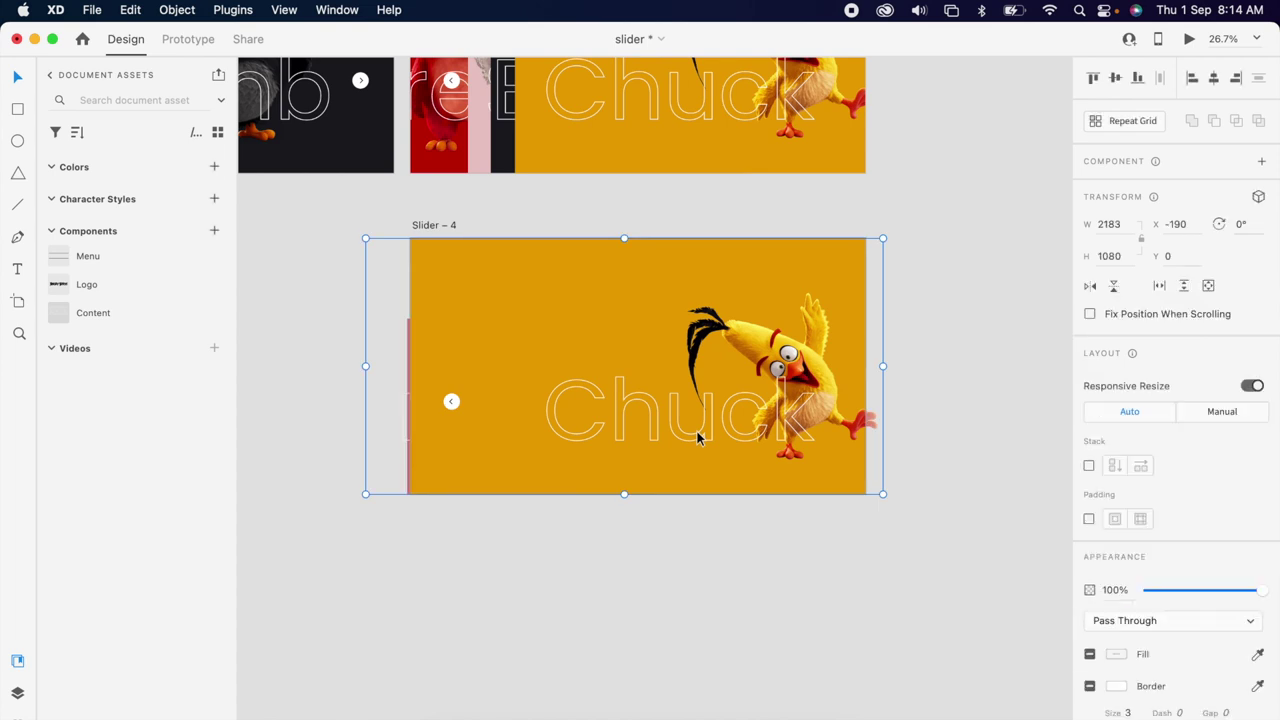
pyautogui.doubleClick(705, 440)
pyautogui.moveTo(707, 440); pyautogui.dragTo(628, 438)
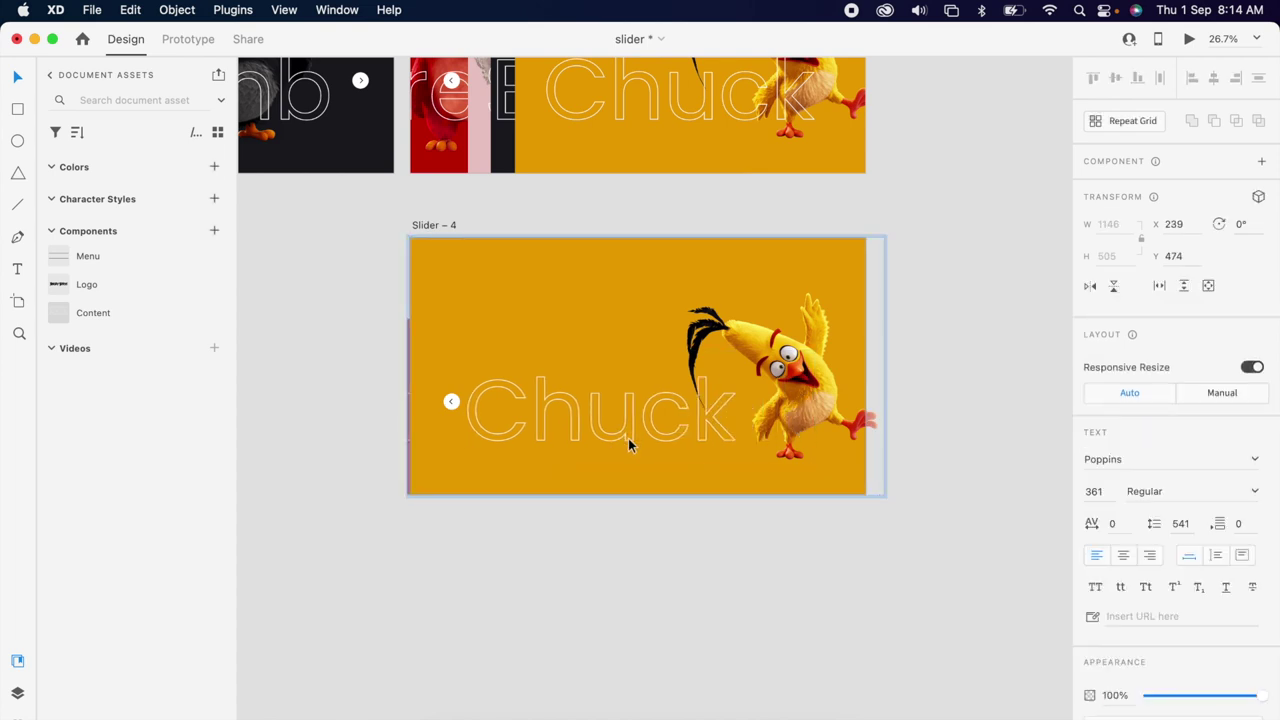
pyautogui.click(829, 431)
pyautogui.moveTo(807, 410); pyautogui.dragTo(555, 410)
# Step: Add the ungrouped Content component text to Slider – 4 at font size 22, in a 581 px wide box beside the yellow bird
pyautogui.moveTo(116, 313); pyautogui.dragTo(703, 301)
pyautogui.press('super+shift+g')
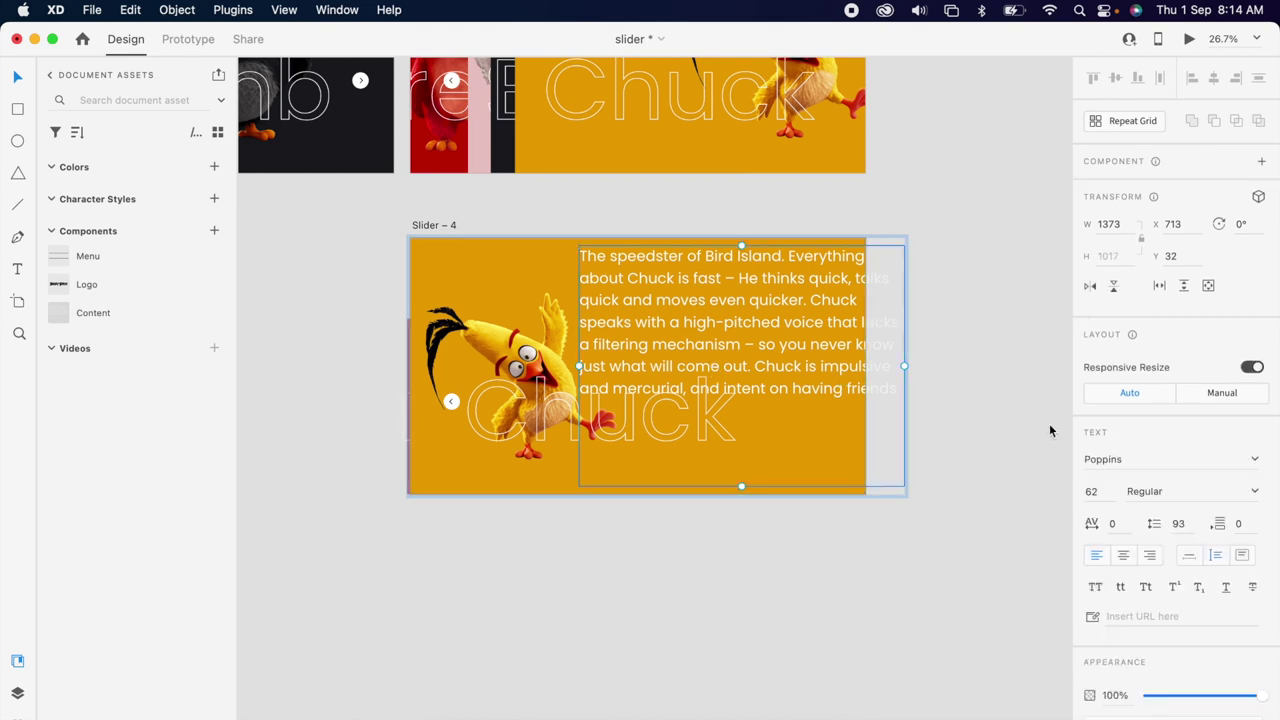
pyautogui.click(1093, 491)
pyautogui.write('22')
pyautogui.press('Return')
pyautogui.moveTo(907, 272); pyautogui.dragTo(617, 326)
# Step: Delete the empty trailing lines of the Chuck description and move the text to X 792, Y 362
pyautogui.scroll(3, 690, 366)
pyautogui.doubleClick(688, 362)
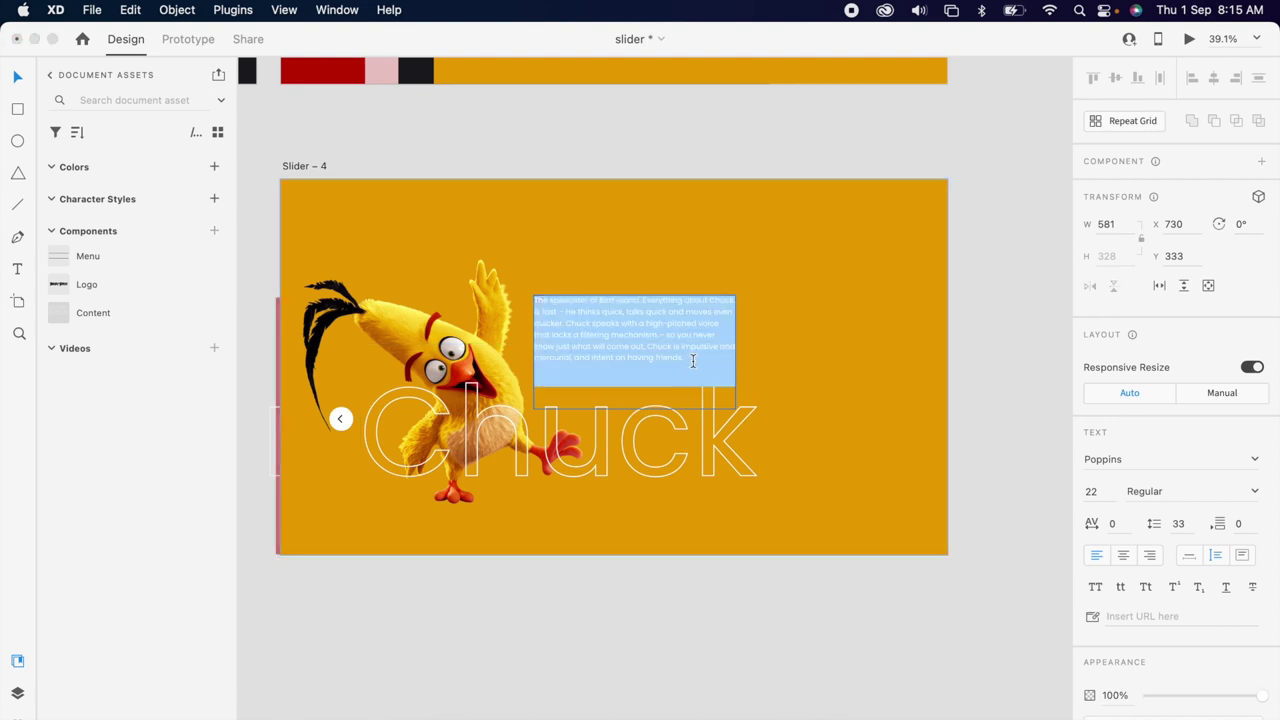
pyautogui.click(692, 378)
pyautogui.moveTo(695, 357); pyautogui.dragTo(704, 387)
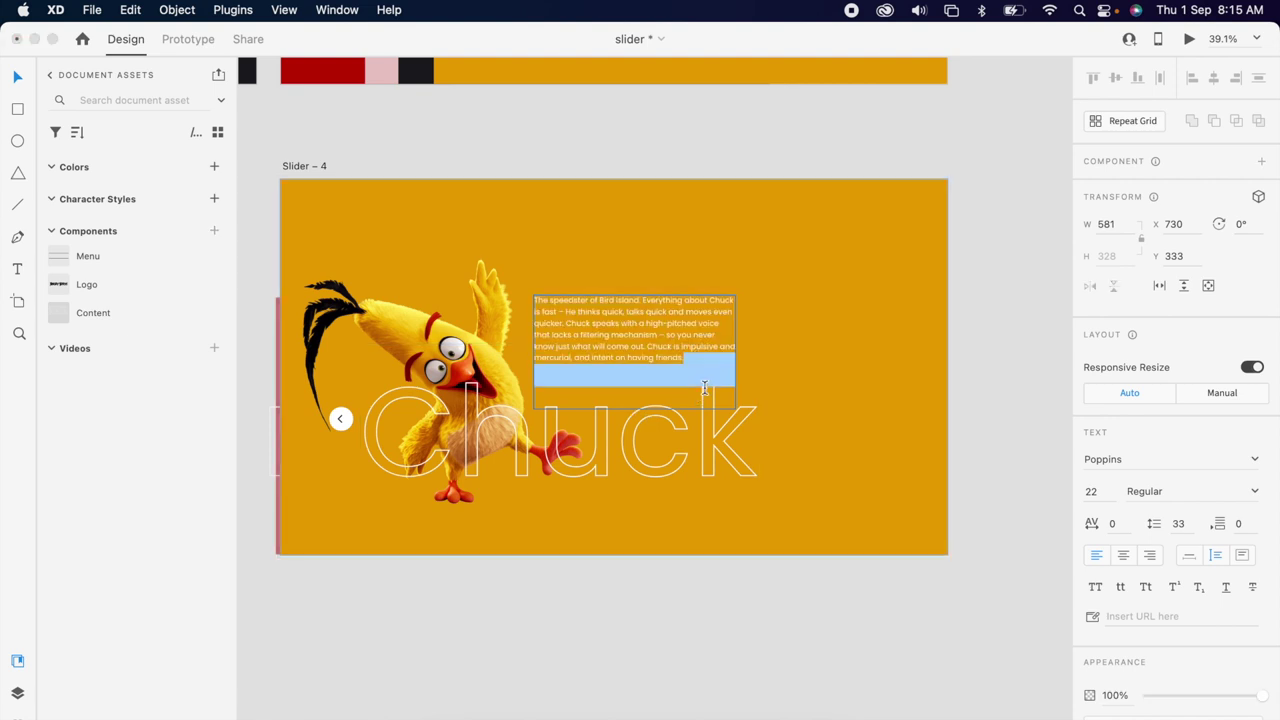
pyautogui.press('BackSpace')
pyautogui.press('Escape')
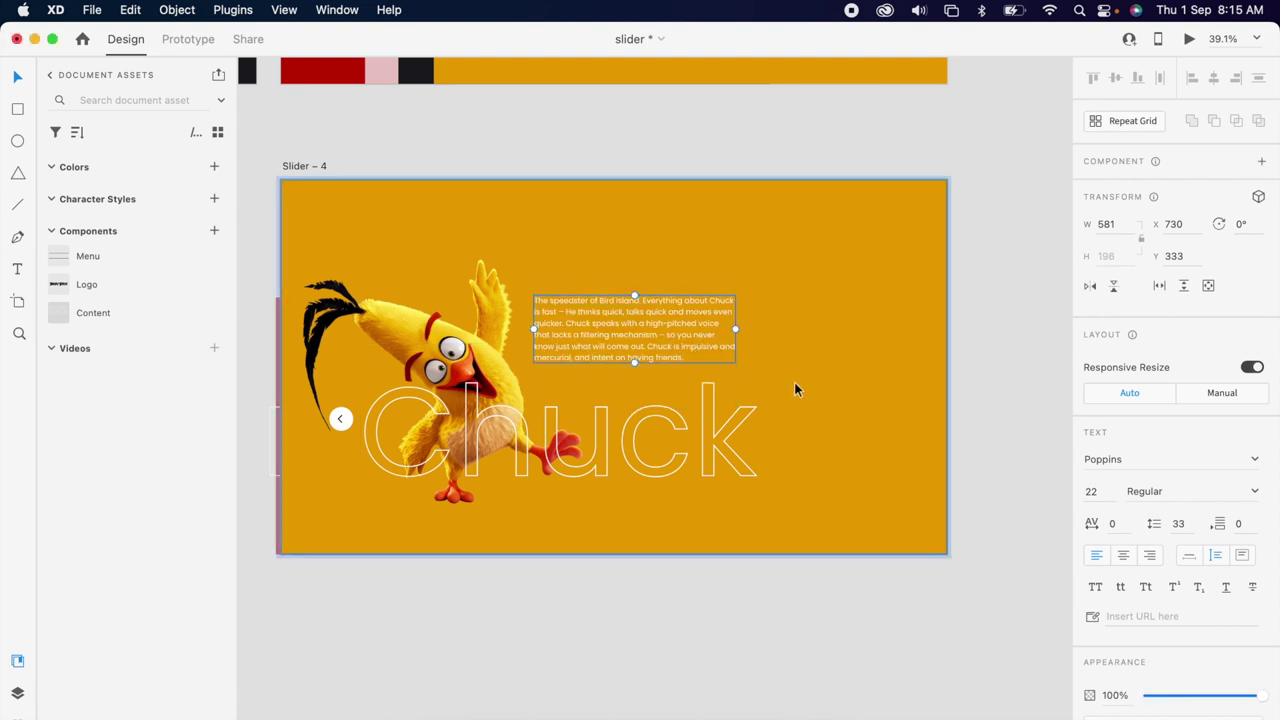
pyautogui.moveTo(633, 334); pyautogui.dragTo(655, 343)
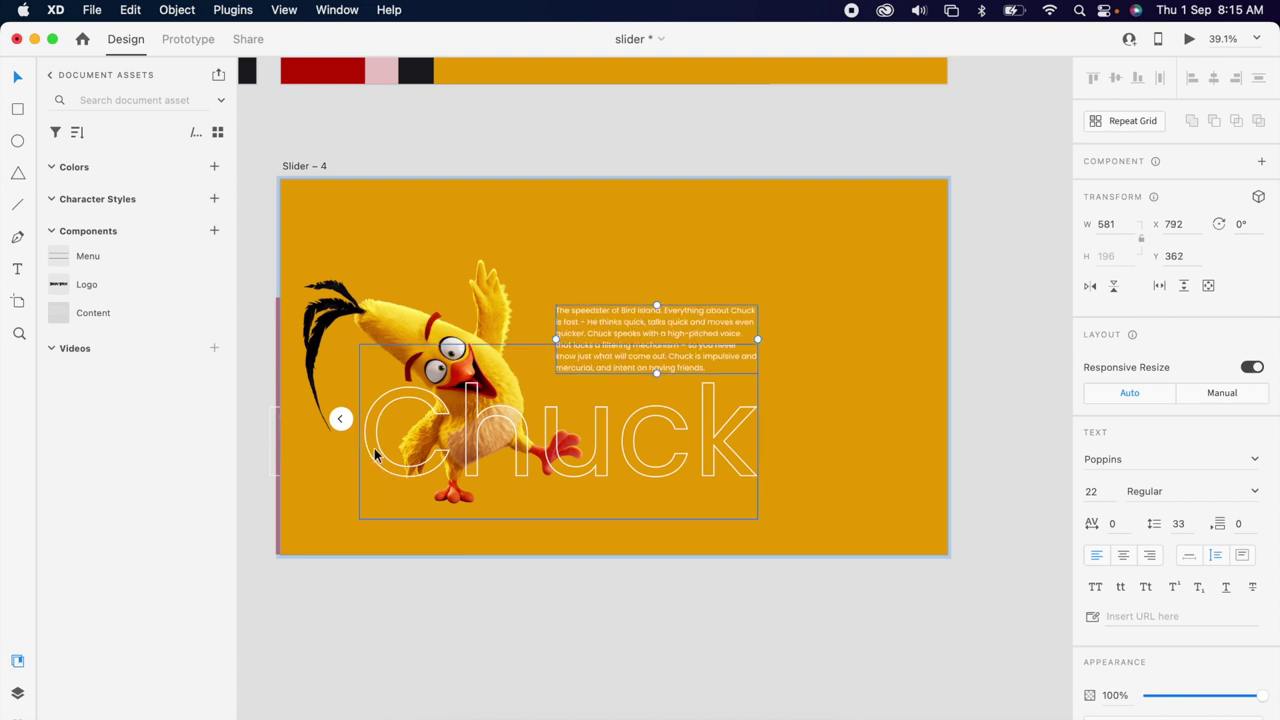
# Step: Rotate the previous arrow button on Slider – 4 by 45°
pyautogui.click(343, 431)
pyautogui.scroll(5, 343, 431)
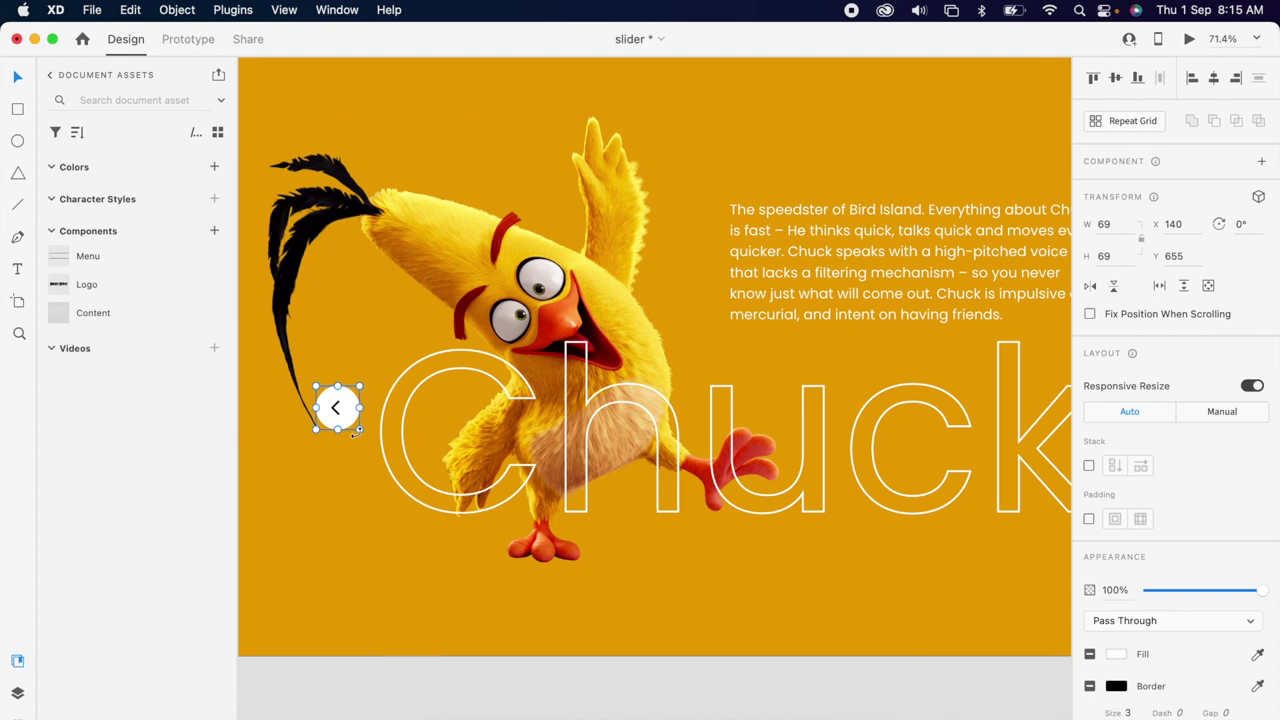
pyautogui.hscroll(-5, 355, 432)
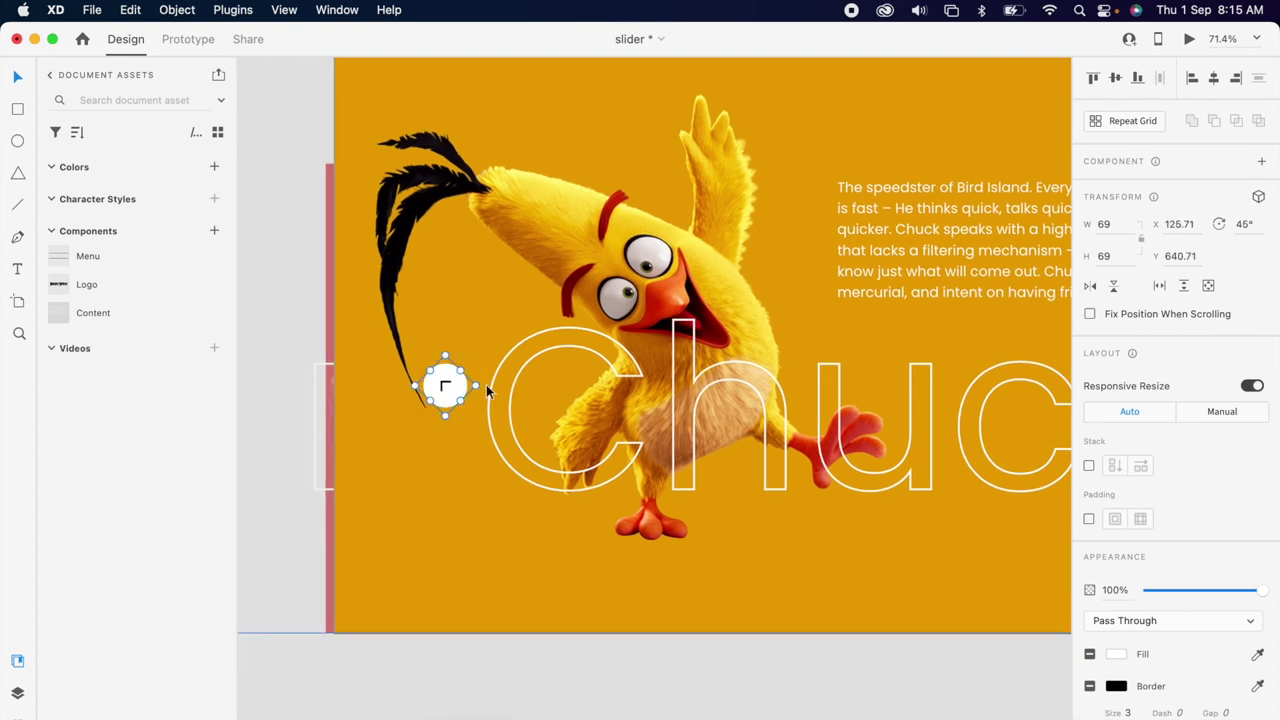
pyautogui.scroll(-5, 486, 386)
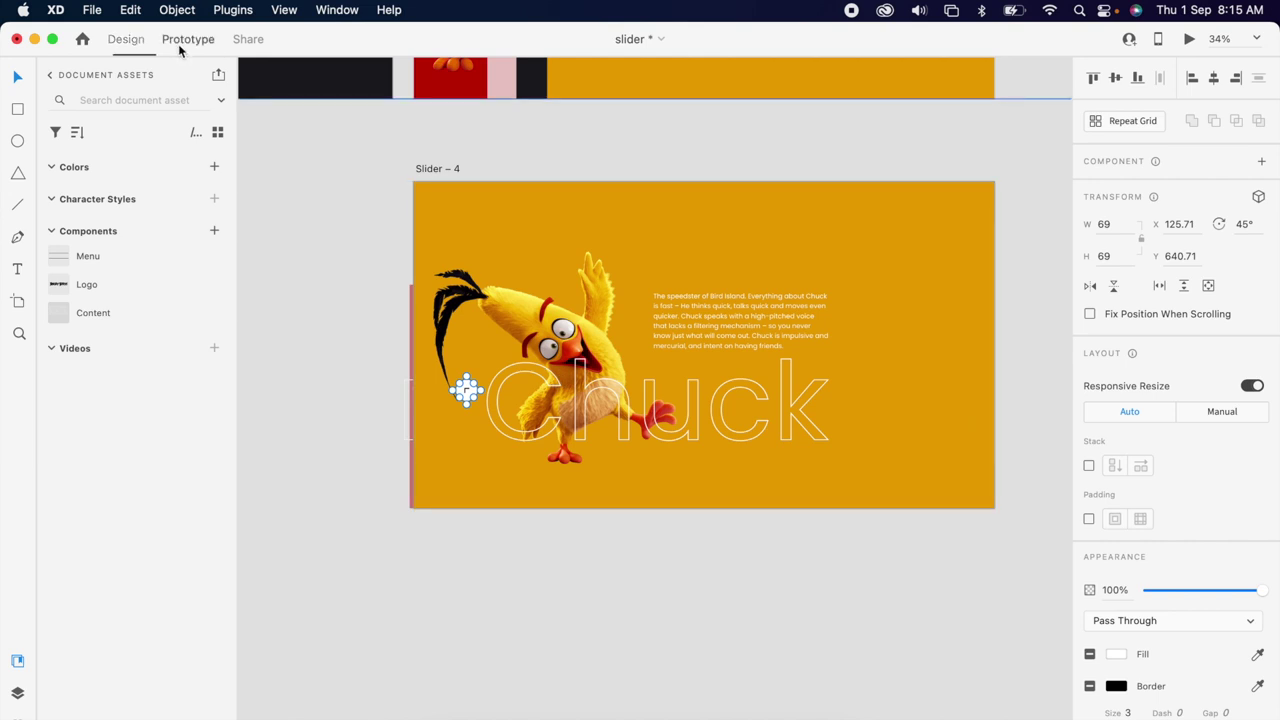
# Step: In prototype mode, link the rotated arrow button on Slider – 4 to the Slider – 3 artboard
pyautogui.click(183, 42)
pyautogui.scroll(-4, 676, 470)
pyautogui.moveTo(580, 432); pyautogui.dragTo(645, 240)
# Step: Select the Chuck slide on Slider – 3 and preview the prototype from that artboard
pyautogui.click(700, 250)
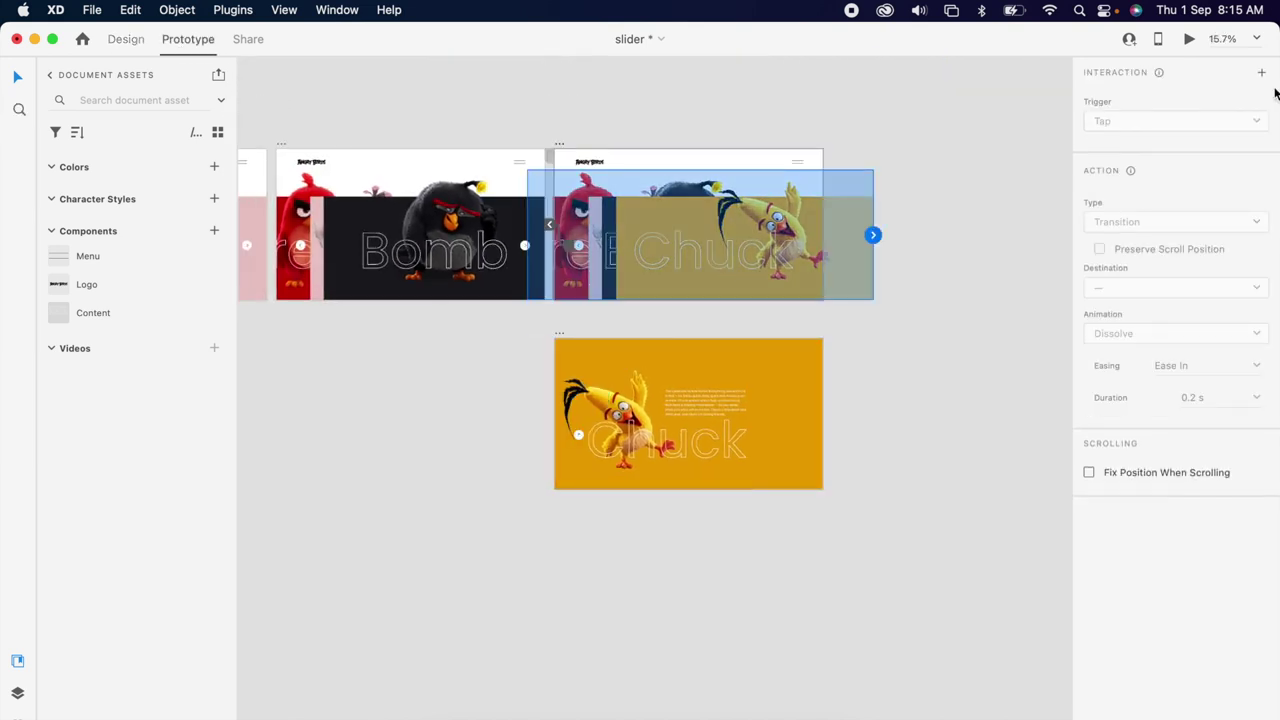
pyautogui.click(1189, 39)
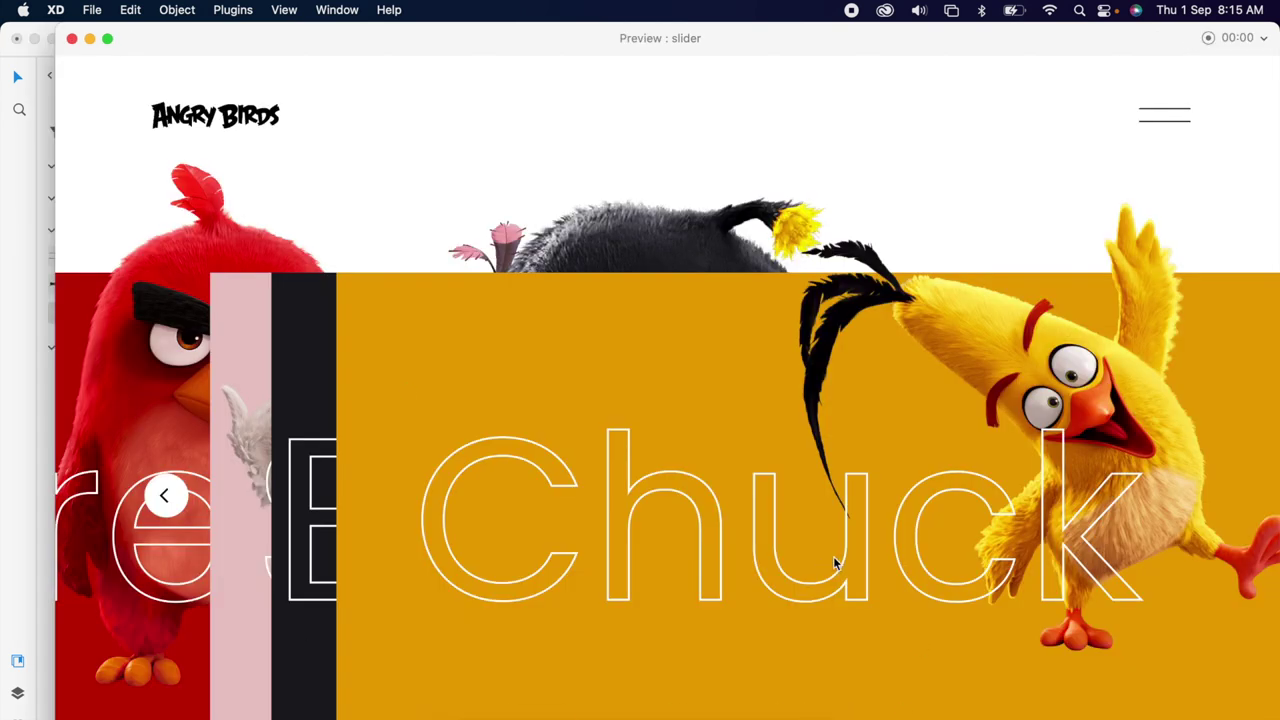
pyautogui.click(72, 39)
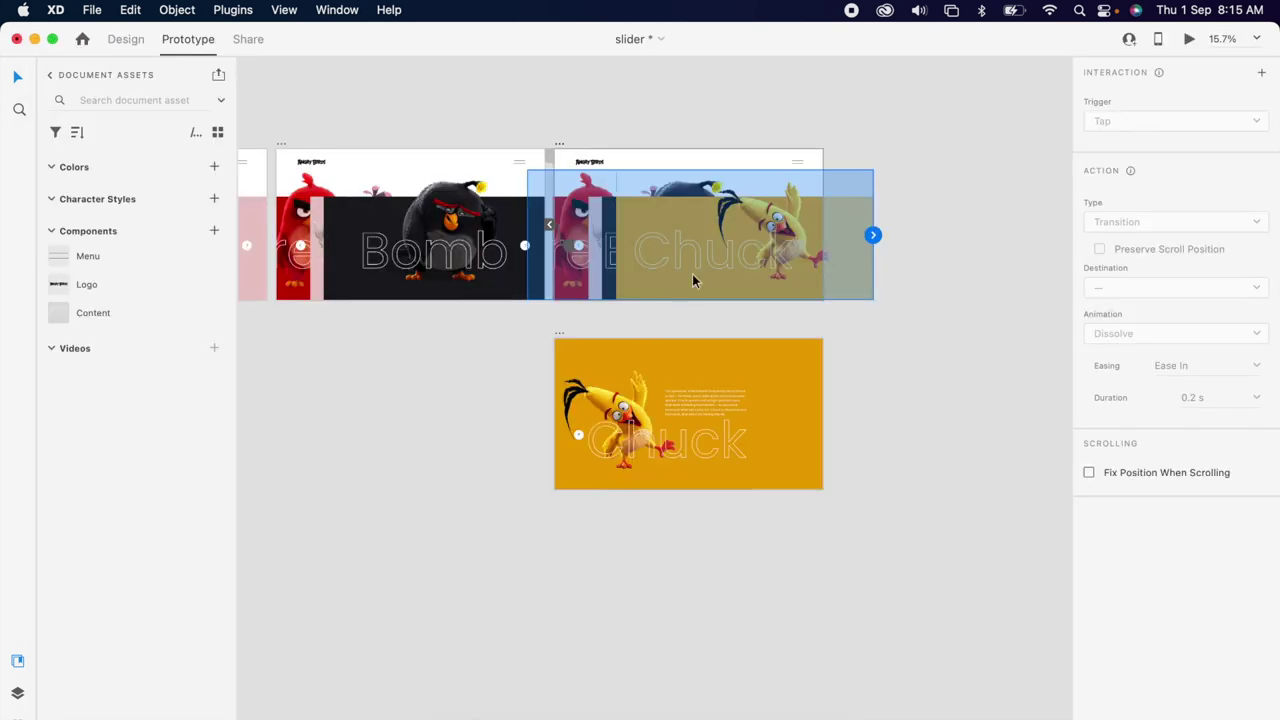